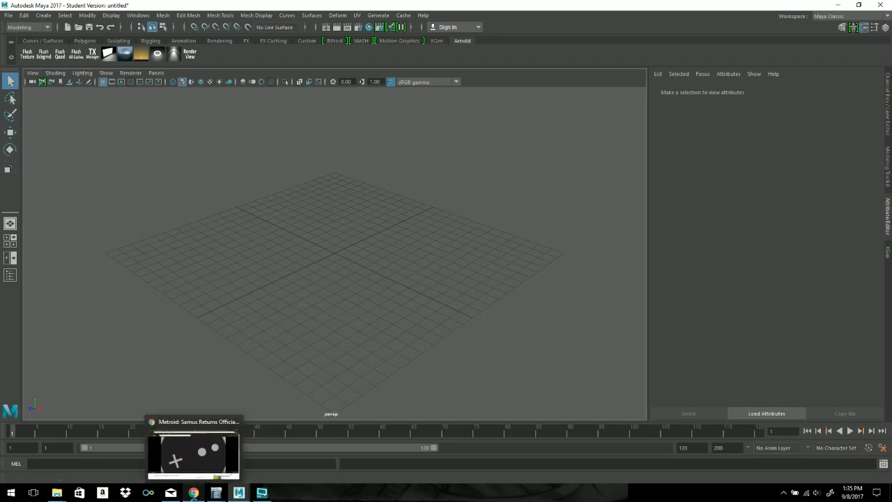
Step: Switch to Chrome, search for autodesk.com in a new tab and open the official Autodesk site
click(194, 492)
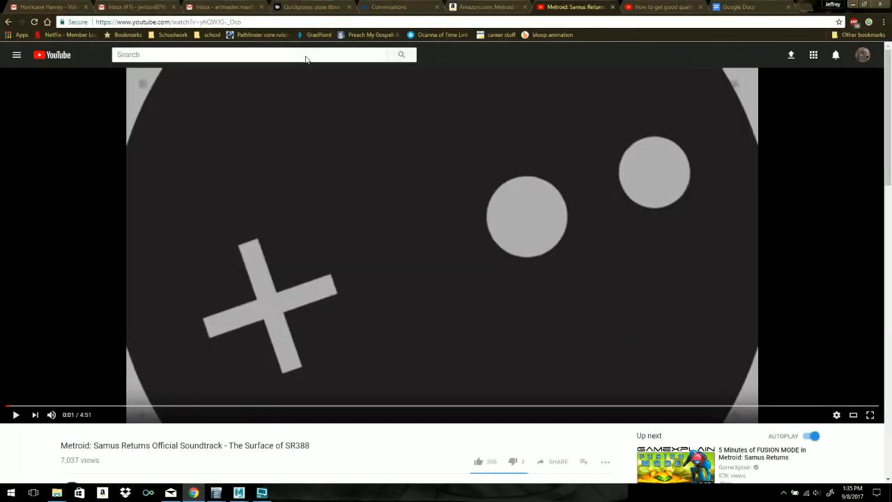
click(807, 7)
click(345, 141)
text(auto)
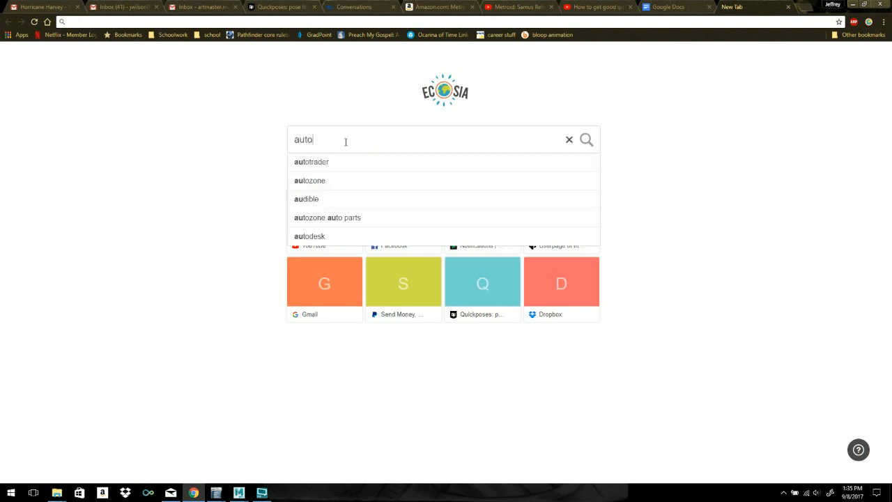
text(desk)
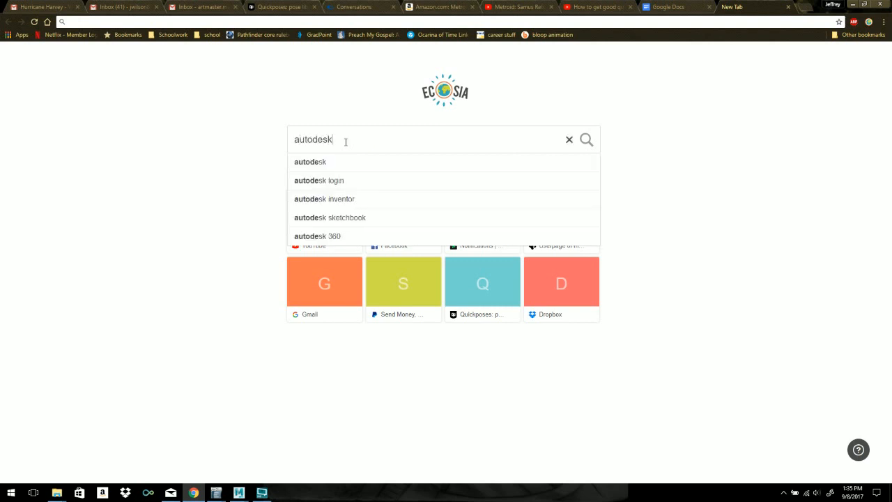
text(.com)
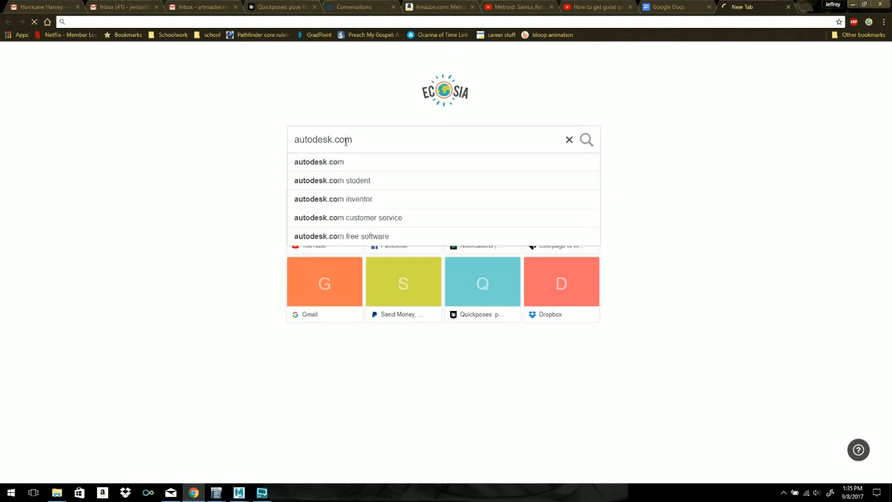
key(Return)
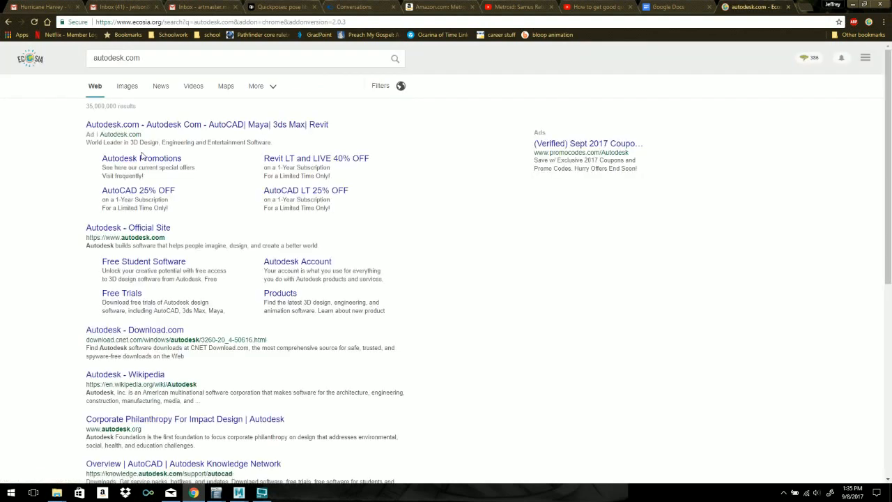
click(157, 230)
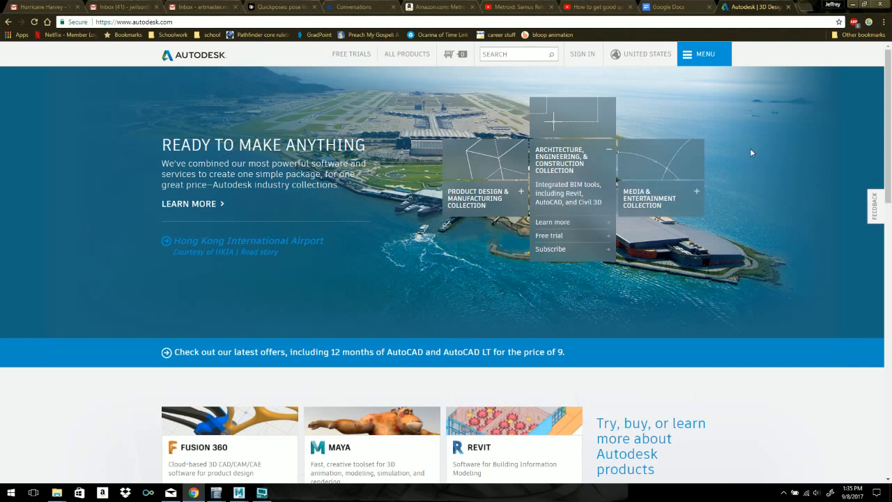
Step: Close the Autodesk website and switch back to Maya
click(788, 7)
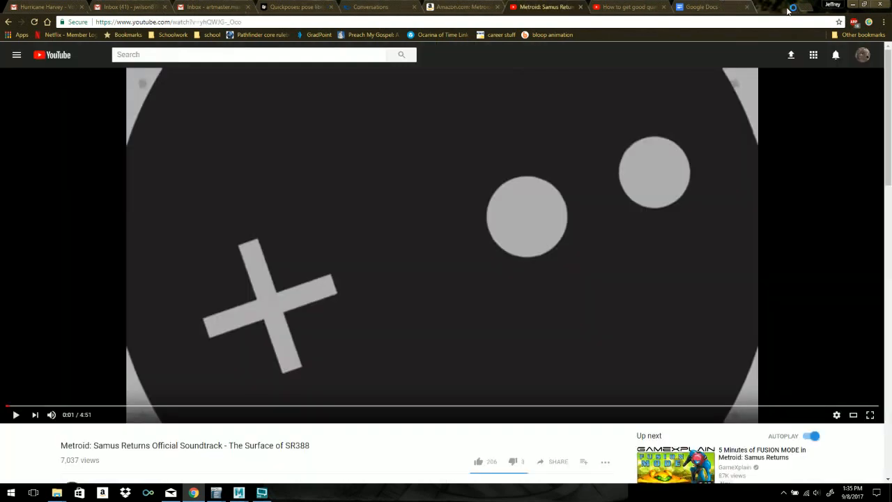
click(854, 4)
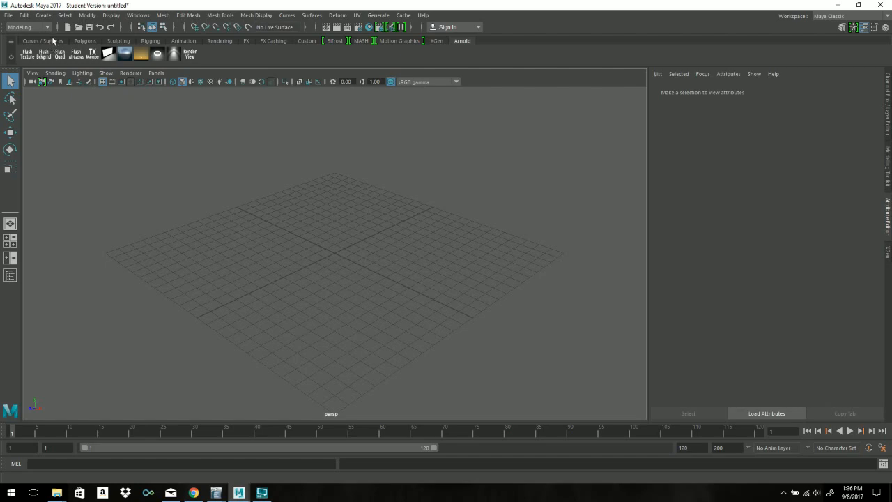
Step: Examine the tools on each shelf, from Curves / Surfaces and Polygons through to XGen and Arnold
click(85, 40)
click(118, 41)
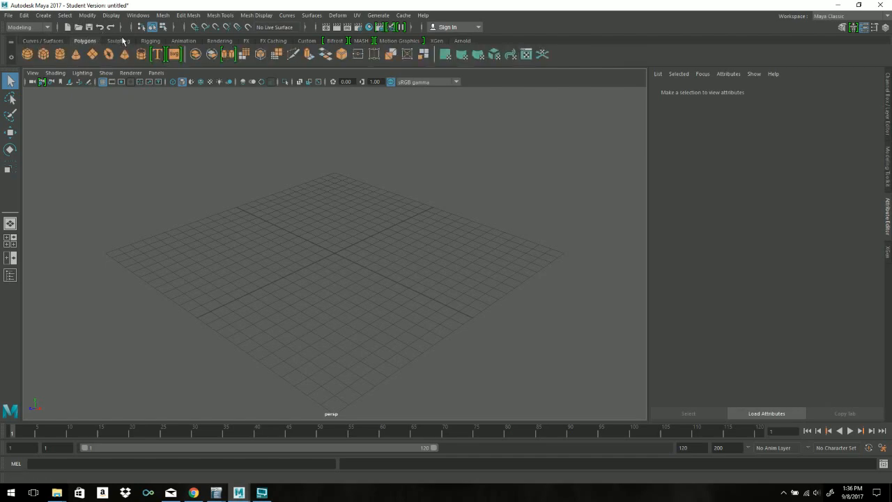
click(54, 41)
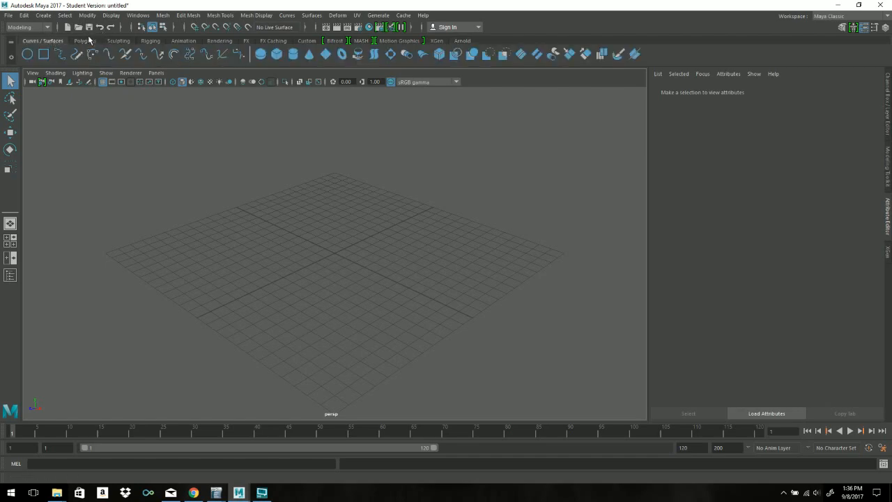
click(88, 41)
click(117, 41)
click(151, 41)
click(185, 41)
click(220, 40)
click(246, 41)
click(273, 41)
click(307, 41)
click(336, 41)
click(361, 41)
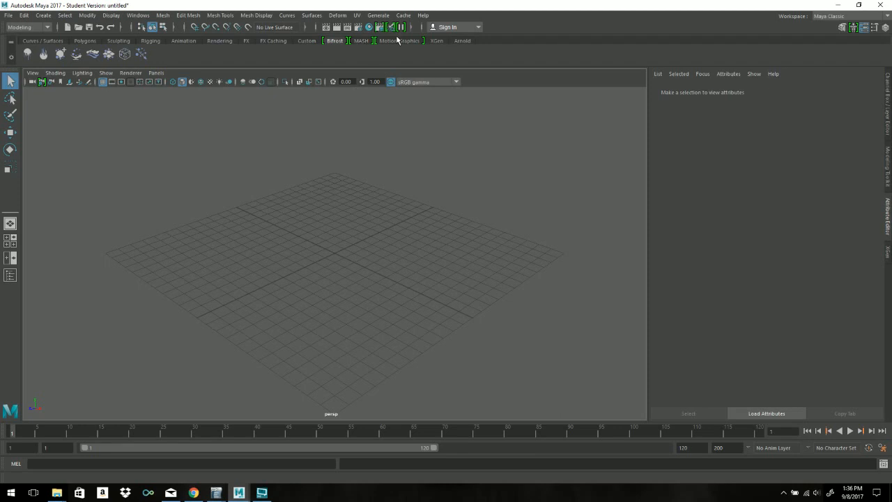
click(399, 41)
click(437, 41)
click(462, 40)
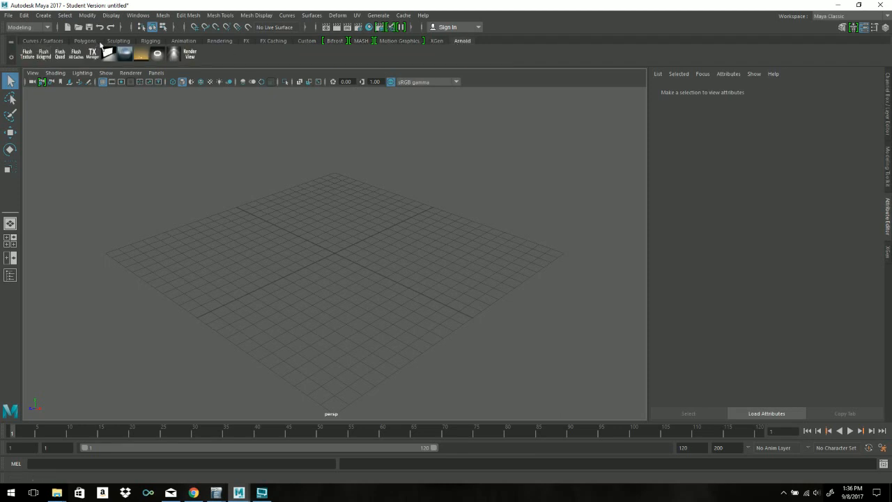
Step: Show the Polygons shelf and look through the Mesh and Edit Mesh commands
click(119, 41)
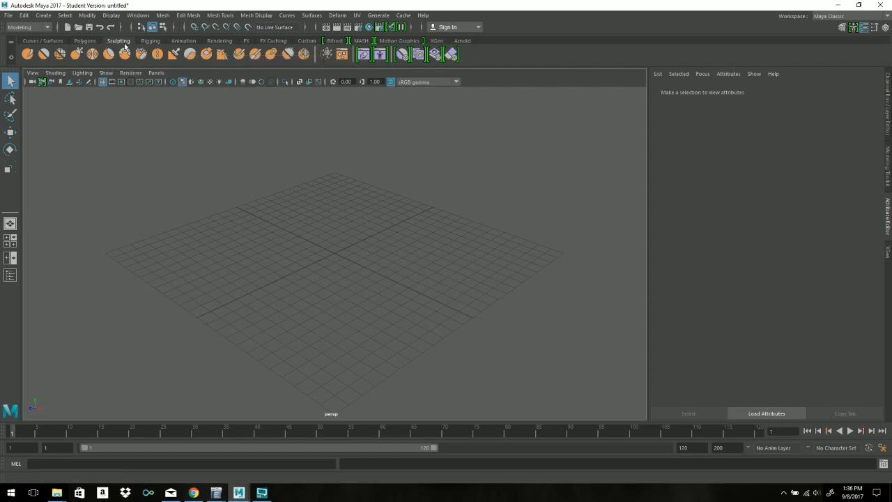
click(84, 41)
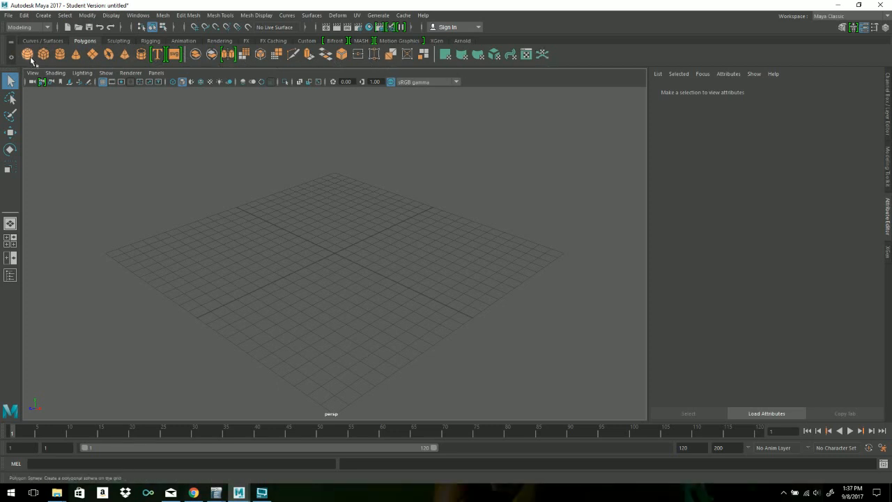
click(163, 16)
click(188, 15)
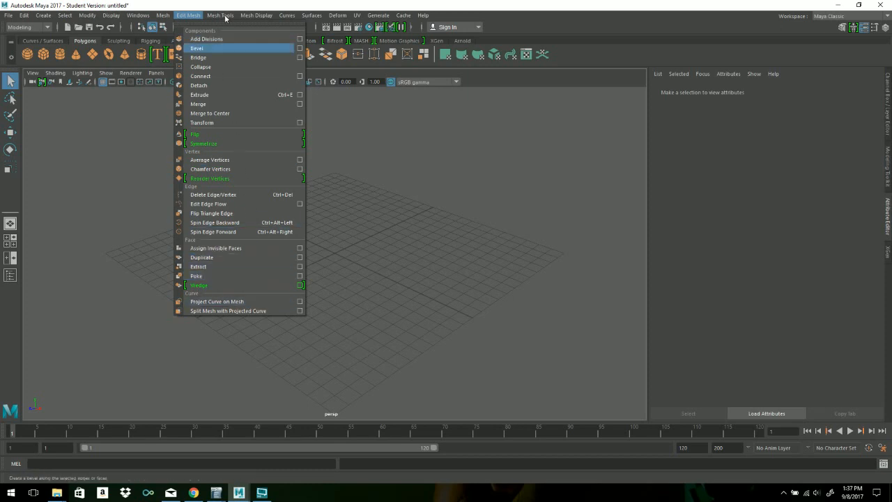
click(443, 4)
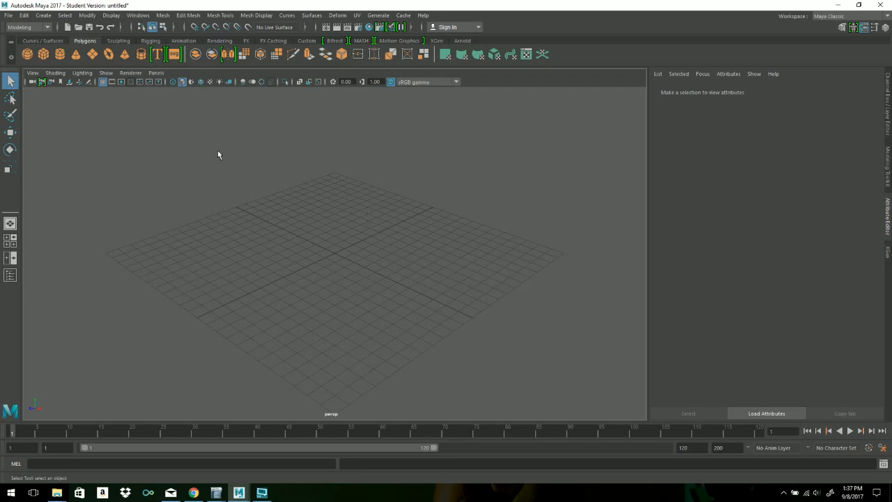
Step: Go through the Modeling, Rigging, Animation, FX and Rendering menu sets and return to Modeling
click(48, 28)
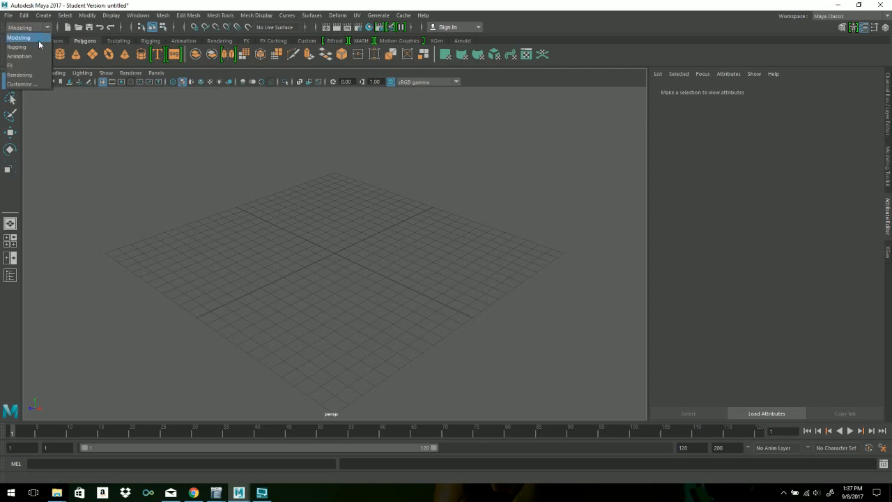
click(36, 38)
click(48, 28)
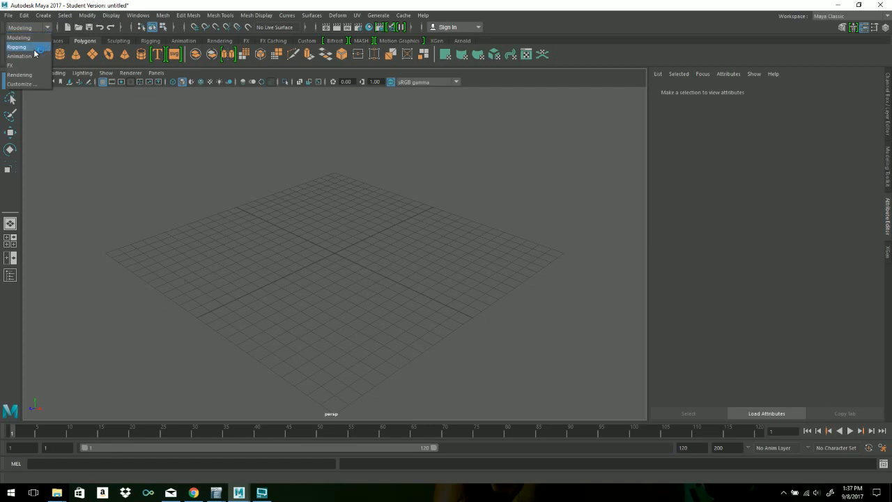
click(35, 48)
click(48, 28)
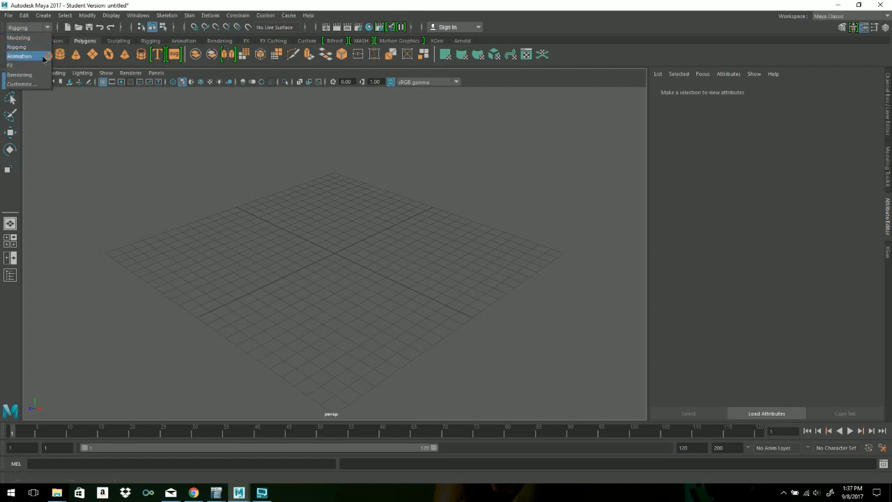
click(43, 57)
click(48, 28)
click(28, 65)
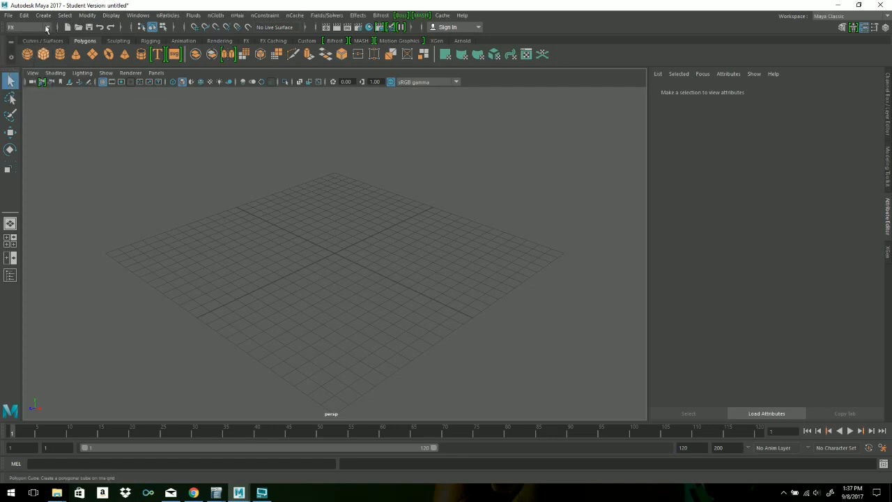
click(46, 28)
click(28, 75)
click(48, 28)
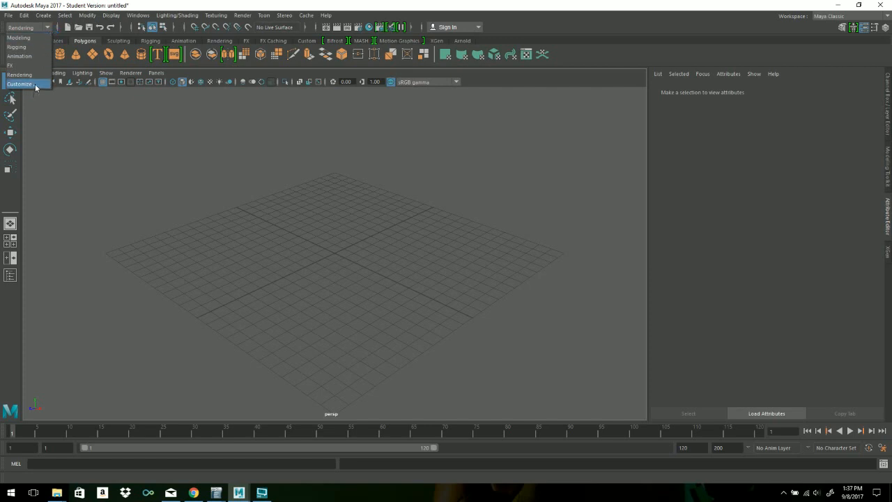
click(18, 38)
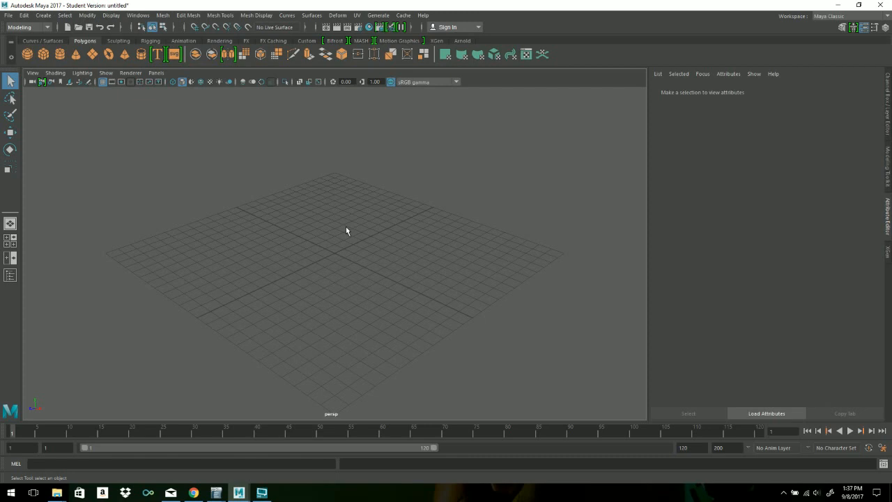
Step: Compare the commands of the Rigging menu set with those of the Modeling menu set, ending on Modeling
click(35, 26)
click(36, 39)
click(46, 26)
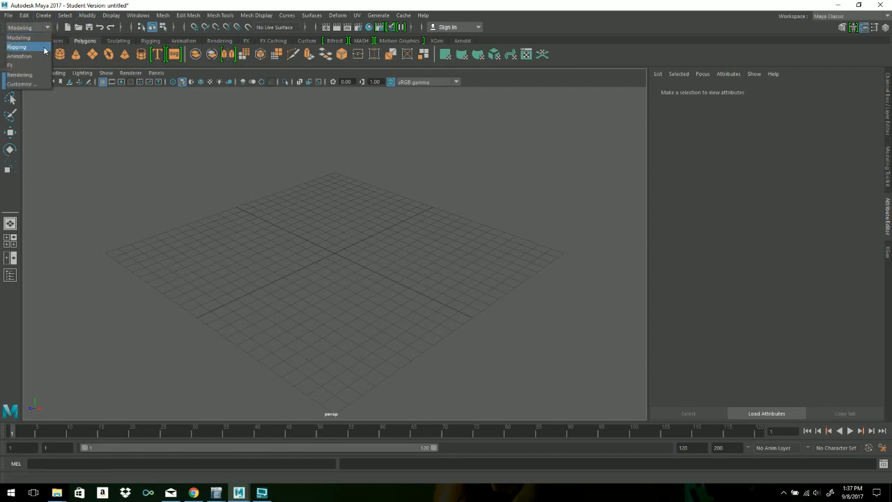
click(47, 49)
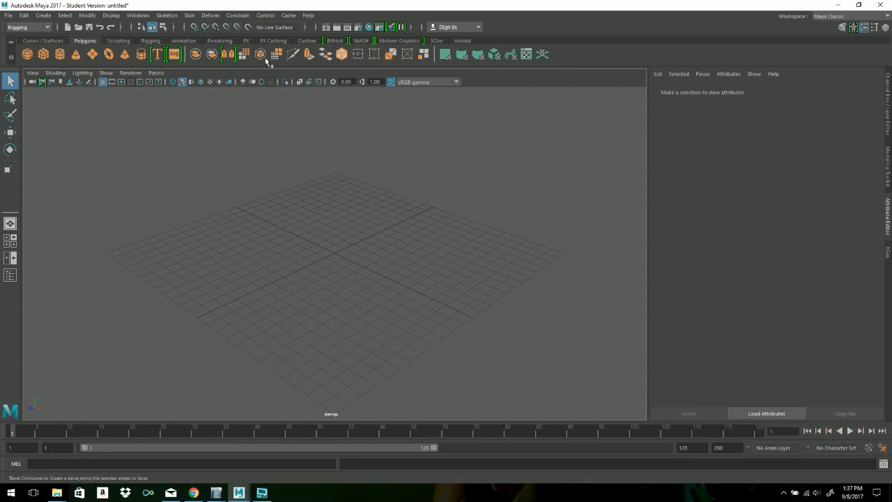
click(47, 28)
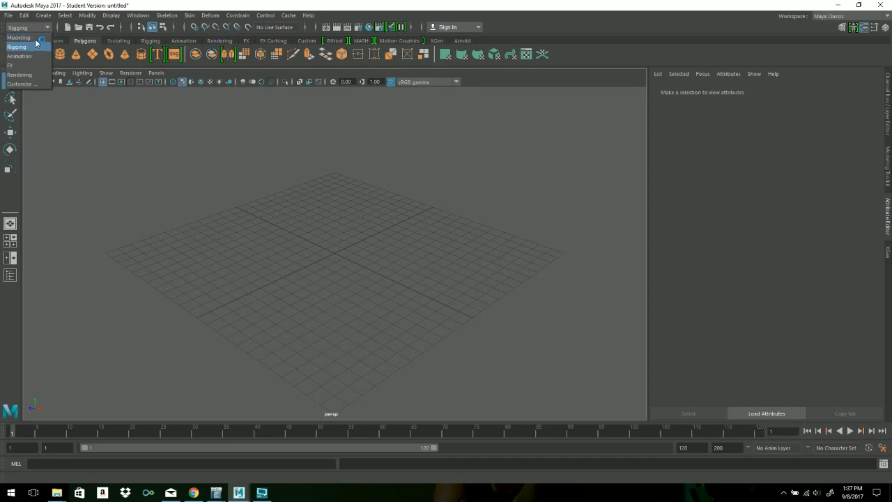
click(36, 38)
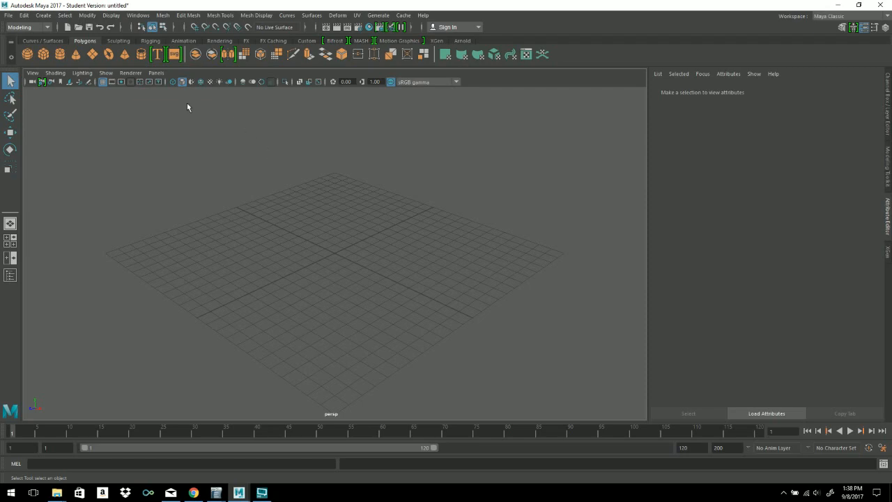
Step: Look through the scene's file commands, including saving, importing and exporting, without running any
click(8, 15)
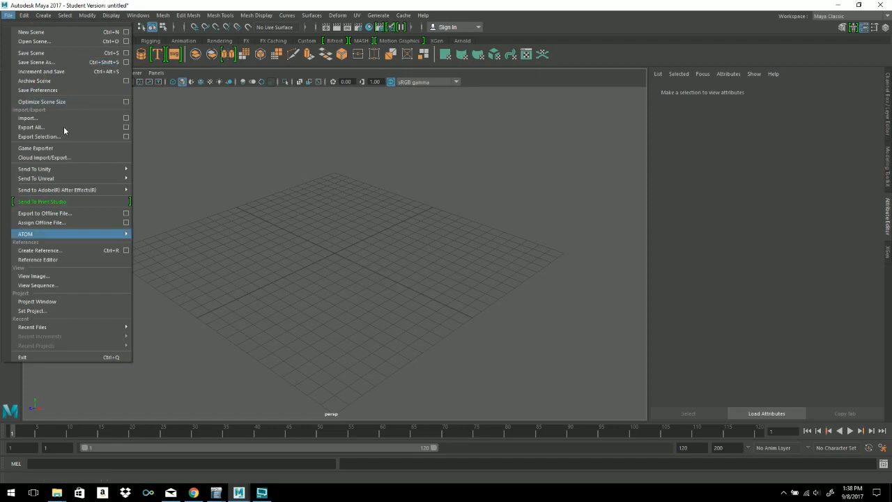
click(443, 153)
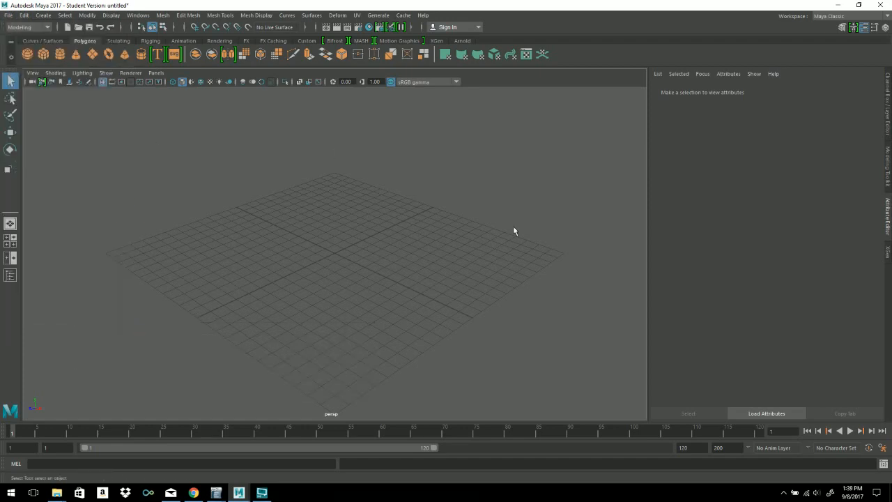
click(8, 15)
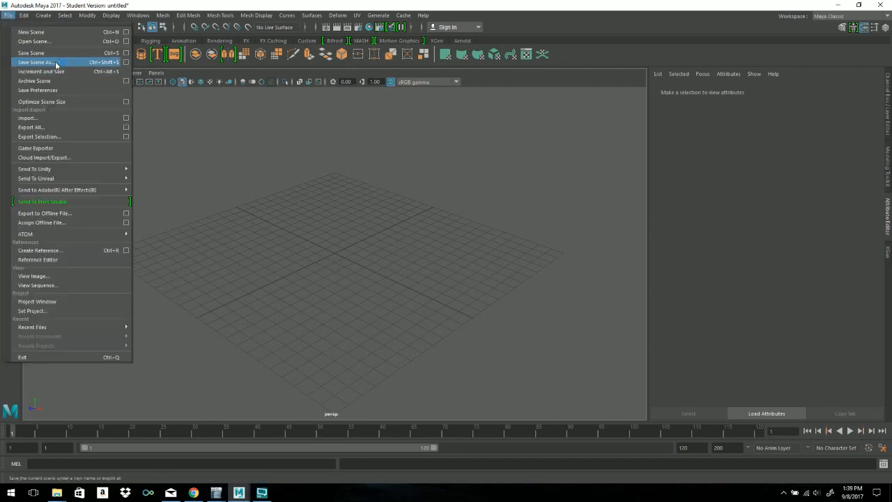
click(368, 115)
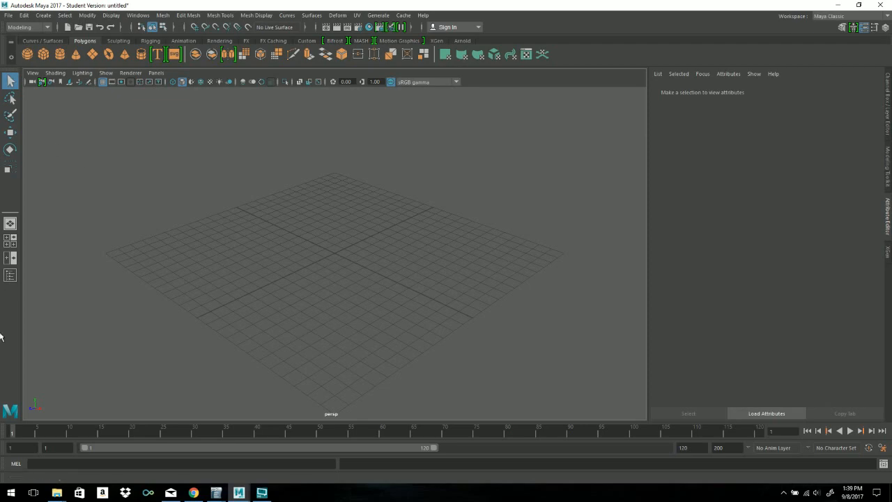
Step: View the Modeling Toolkit, Attribute Editor and Channel Box / Layer Editor, including the layer commands
click(888, 167)
click(888, 213)
click(888, 80)
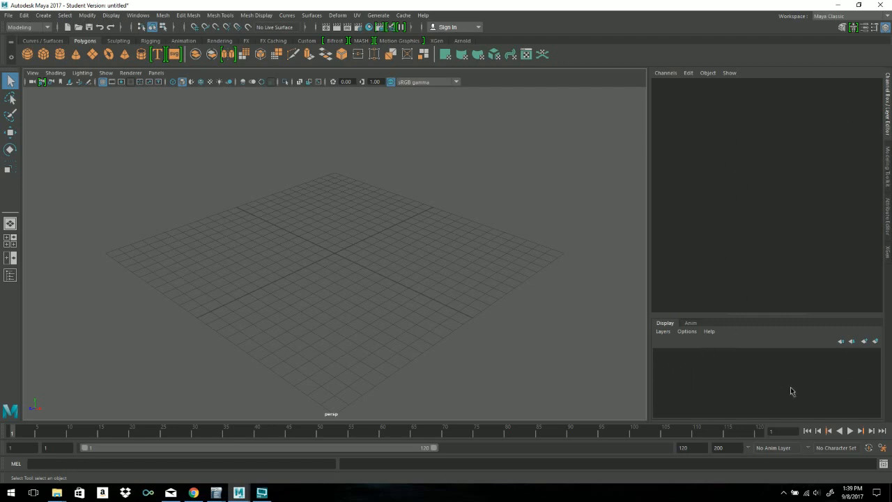
click(667, 333)
click(697, 277)
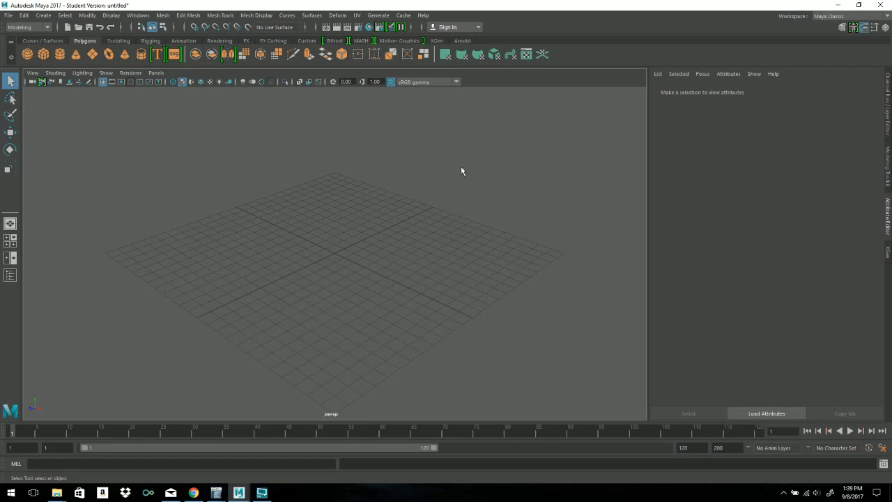
Step: Orbit the perspective view around the empty grid to examine it from several angles
drag(530, 244, 583, 280)
alt+drag(511, 139, 494, 179)
alt+drag(509, 329, 498, 282)
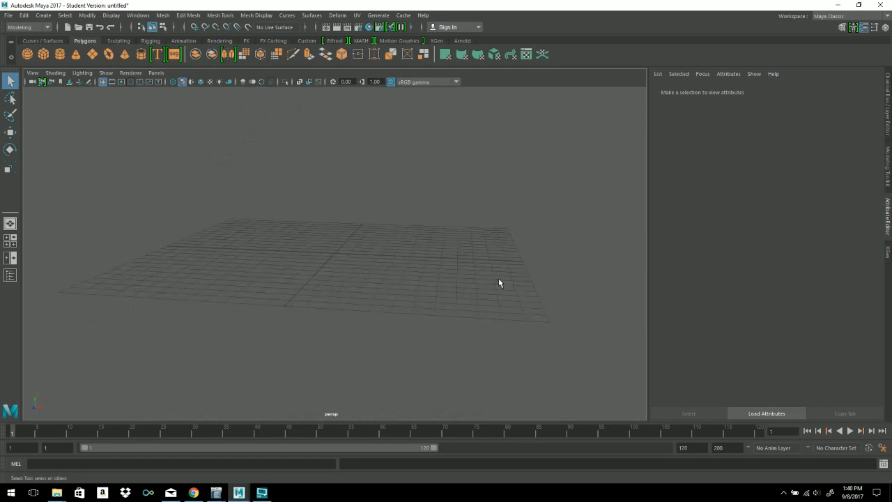
alt+drag(353, 233, 391, 258)
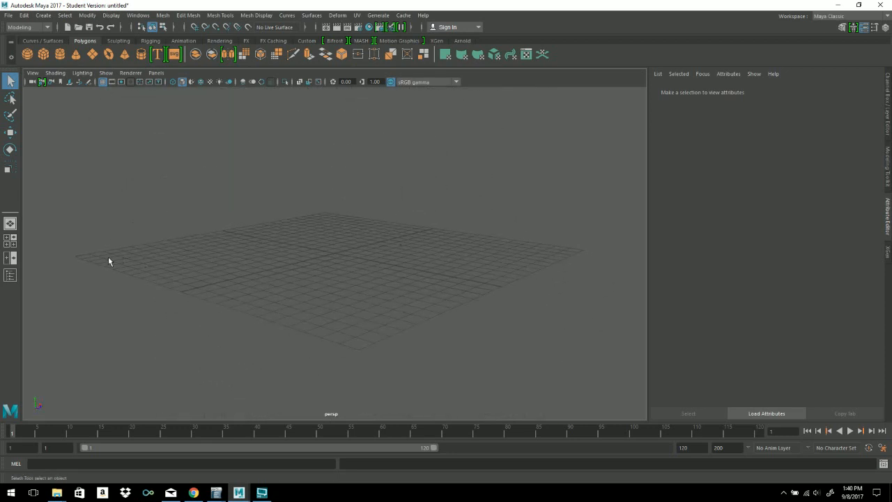
alt+drag(352, 294, 373, 248)
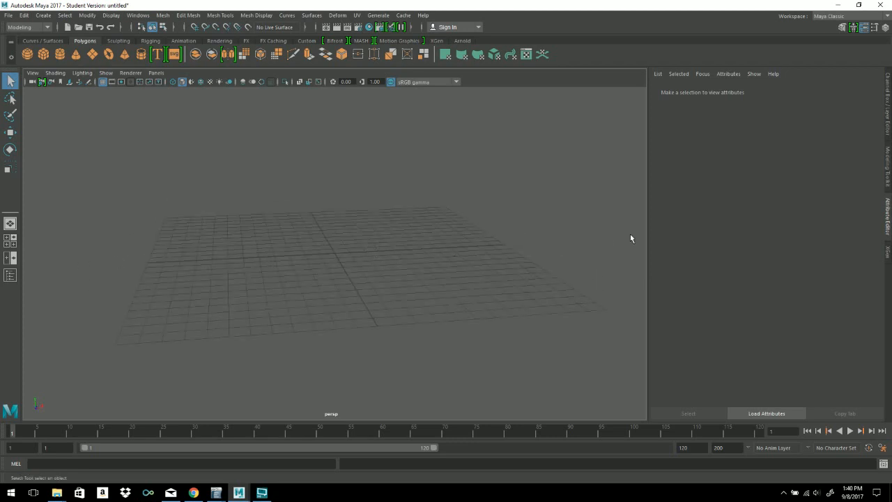
Step: Zoom in on and out from the empty grid while orbiting it to examine it from near and far
alt+drag(378, 401, 428, 278)
alt+drag(521, 166, 347, 255)
alt+right_drag(179, 258, 635, 262)
alt+right_drag(147, 254, 101, 292)
alt+right_drag(397, 258, 183, 259)
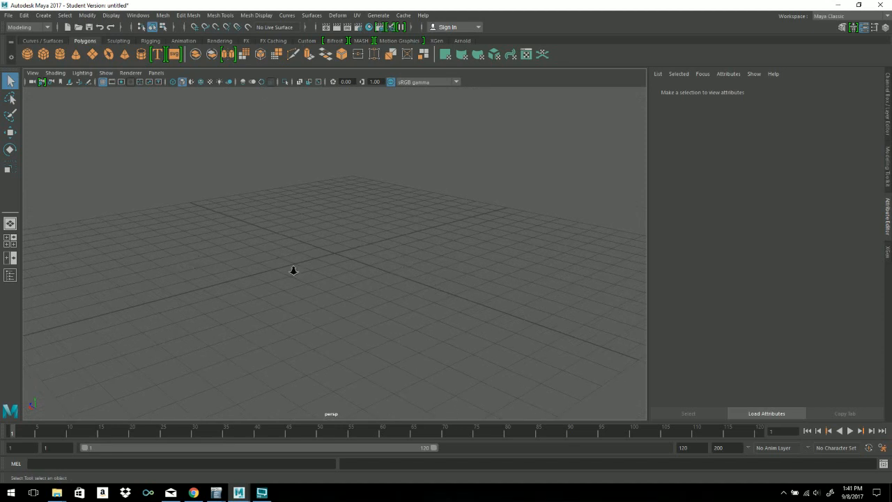
alt+right_drag(428, 283, 378, 272)
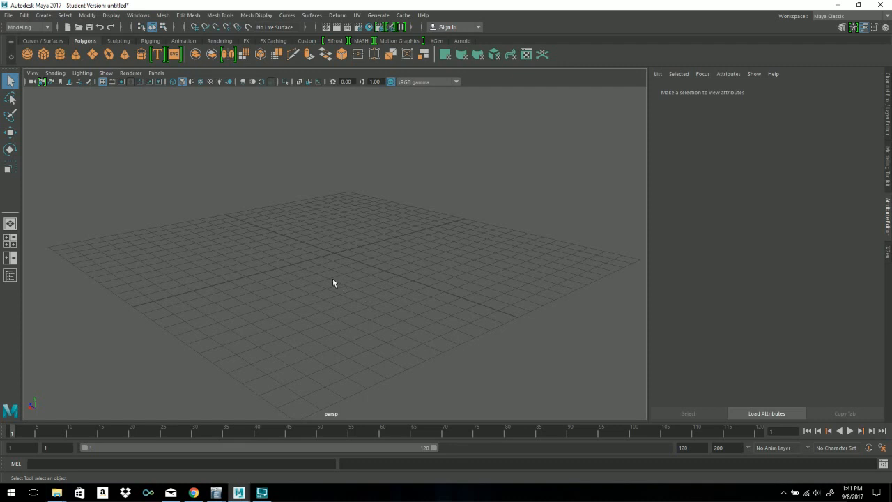
alt+drag(239, 229, 337, 227)
alt+right_drag(384, 238, 228, 270)
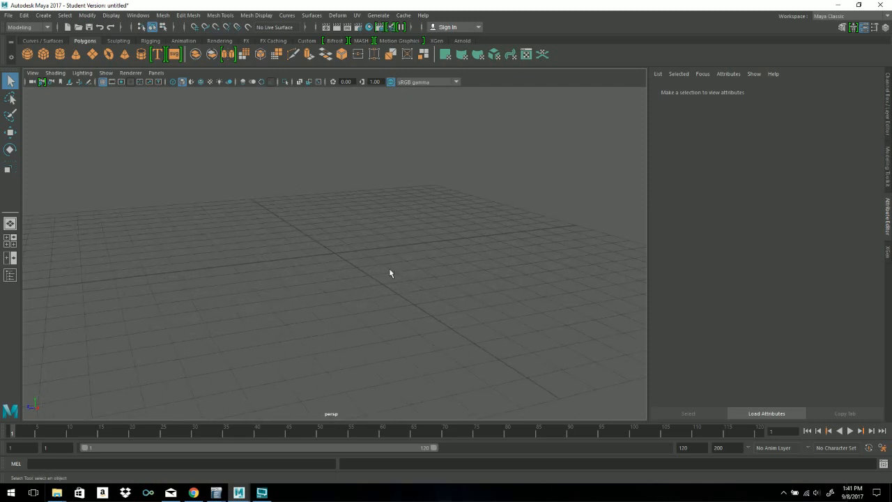
alt+right_drag(390, 272, 305, 252)
Step: Pan the perspective view over the grid, combining the panning with orbiting and zooming
alt+middle_drag(369, 150, 365, 186)
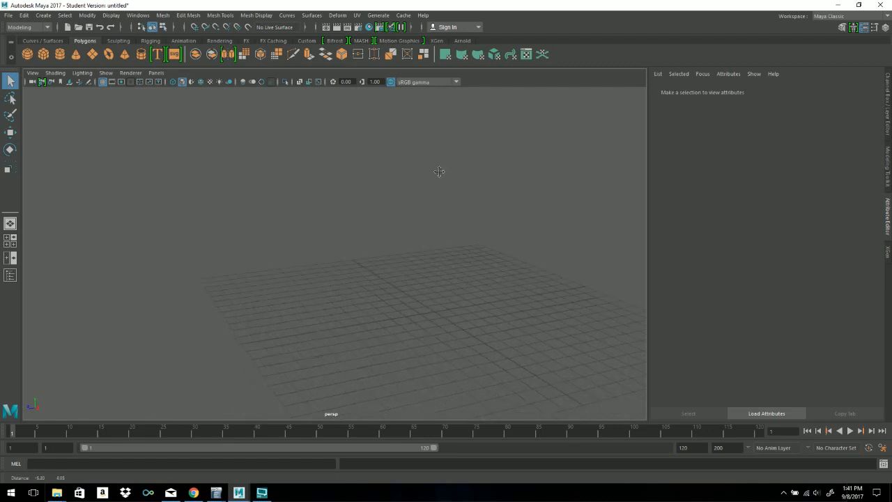
alt+drag(364, 185, 478, 343)
alt+middle_drag(451, 233, 459, 218)
alt+drag(459, 218, 467, 231)
alt+right_drag(342, 251, 634, 329)
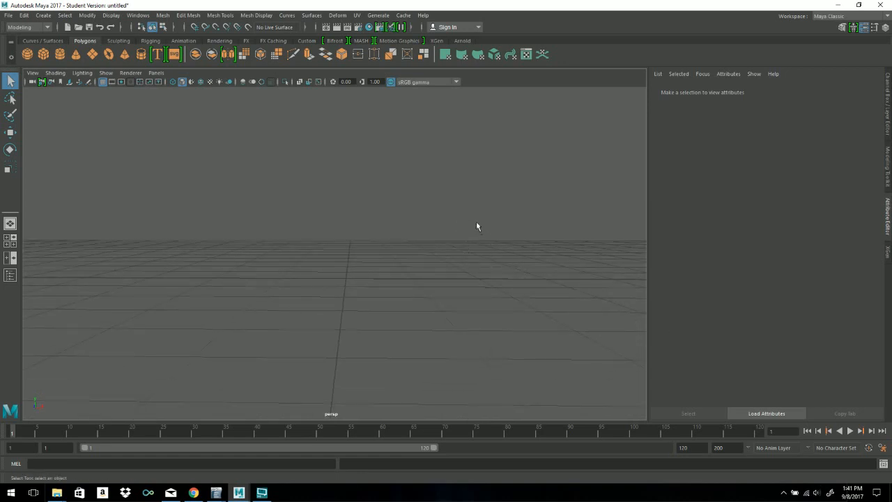
alt+drag(318, 223, 467, 251)
alt+middle_drag(466, 251, 414, 318)
alt+drag(413, 318, 358, 280)
alt+middle_drag(358, 280, 441, 198)
alt+right_drag(441, 199, 235, 266)
alt+drag(413, 225, 399, 257)
Step: Examine the grid from low and high angles by combining orbiting, zooming and panning
alt+drag(255, 276, 474, 255)
alt+right_drag(501, 286, 171, 265)
alt+right_drag(530, 268, 465, 261)
alt+drag(465, 261, 435, 294)
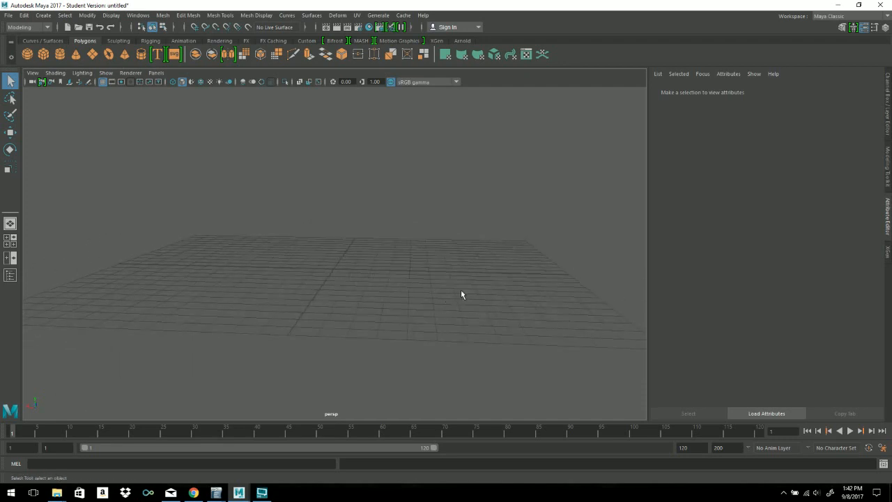
alt+right_drag(437, 295, 362, 294)
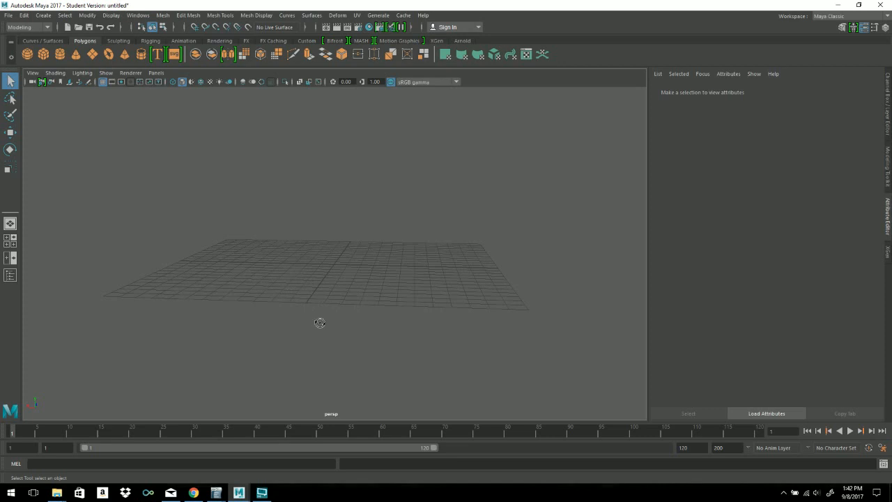
alt+drag(320, 323, 362, 279)
alt+right_drag(357, 309, 557, 303)
alt+middle_drag(352, 301, 391, 288)
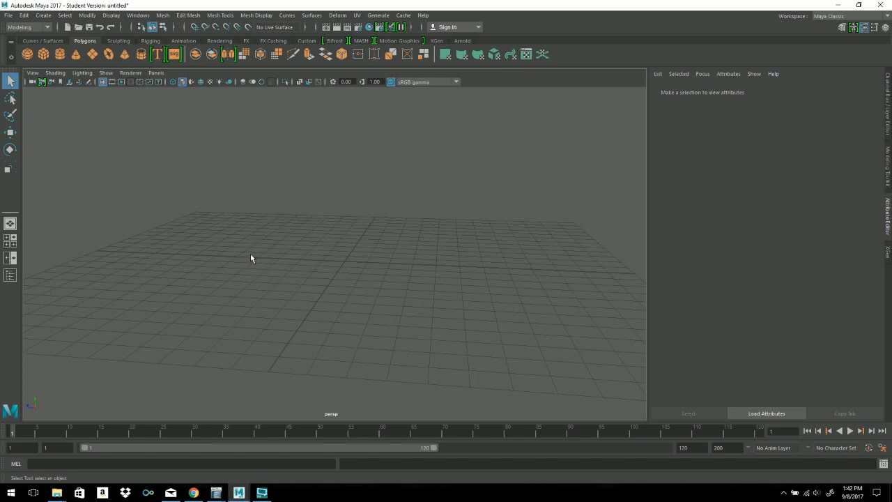
alt+drag(228, 263, 371, 265)
alt+drag(451, 297, 373, 282)
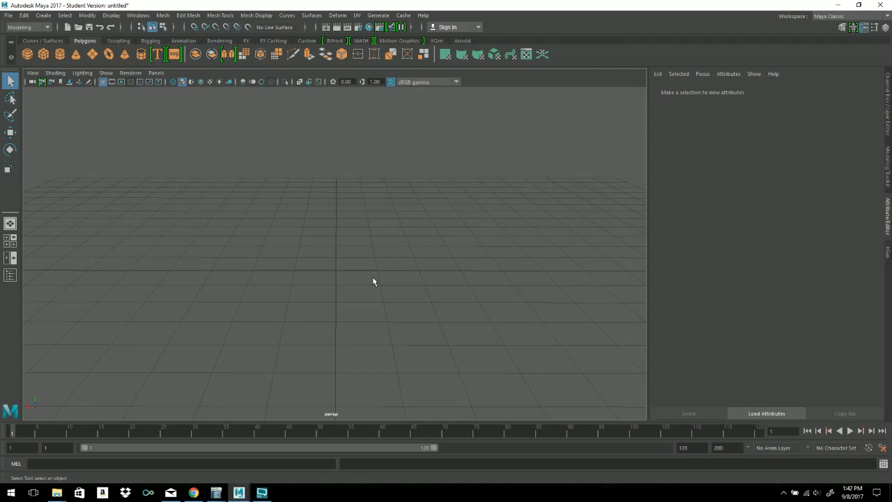
alt+drag(344, 211, 239, 216)
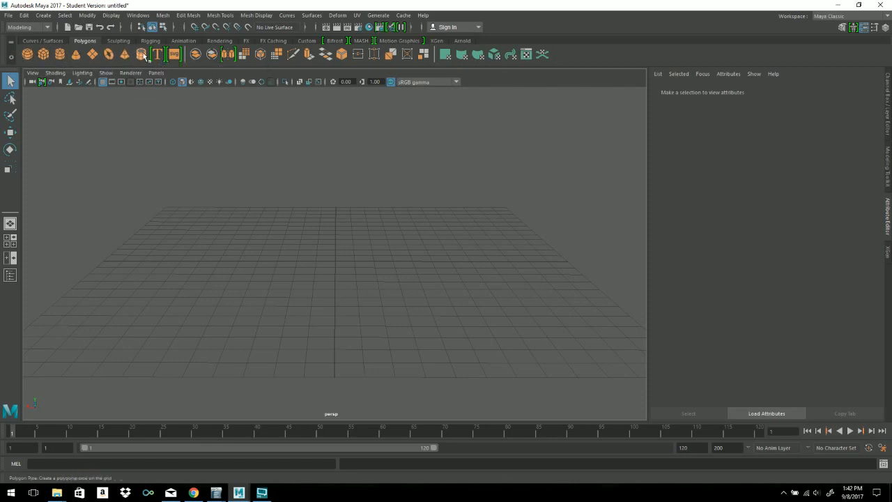
Step: Look through the object creation commands and the list of polygon primitives without creating anything
click(45, 16)
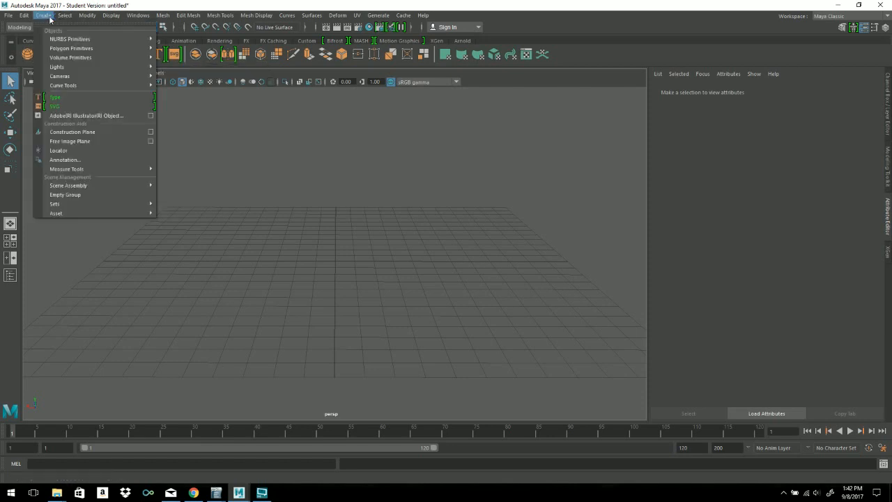
click(48, 16)
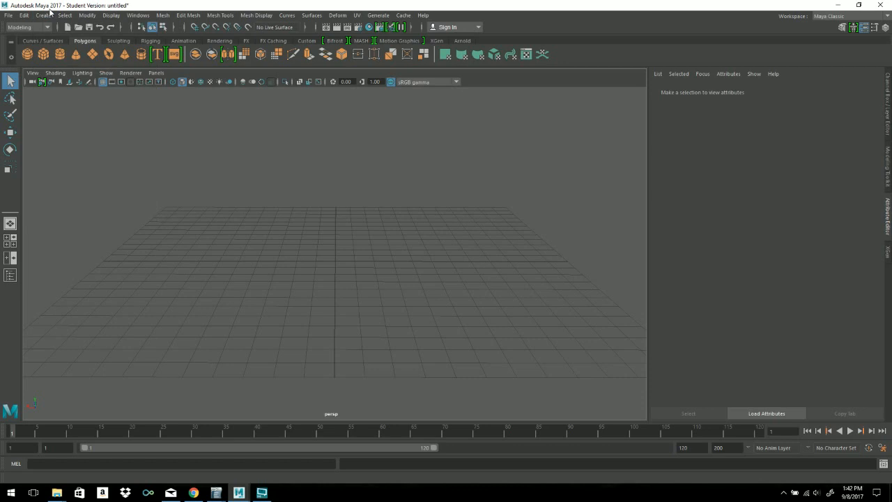
click(44, 15)
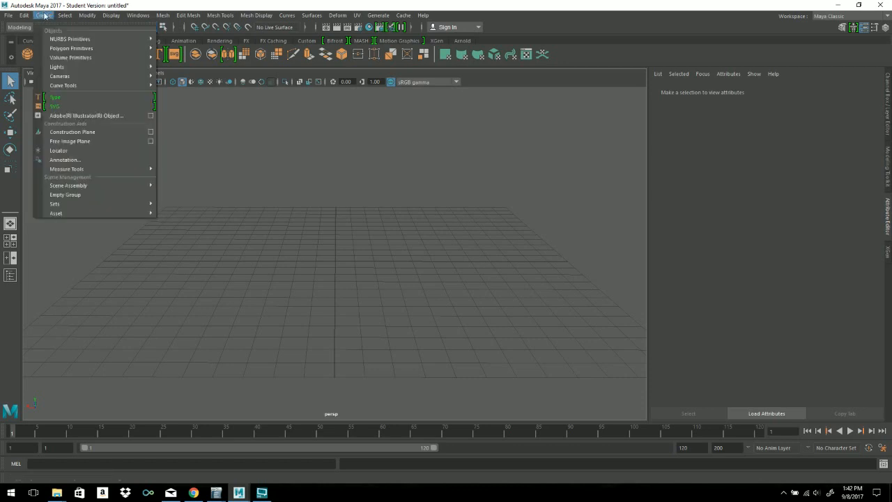
mouse_move(90, 48)
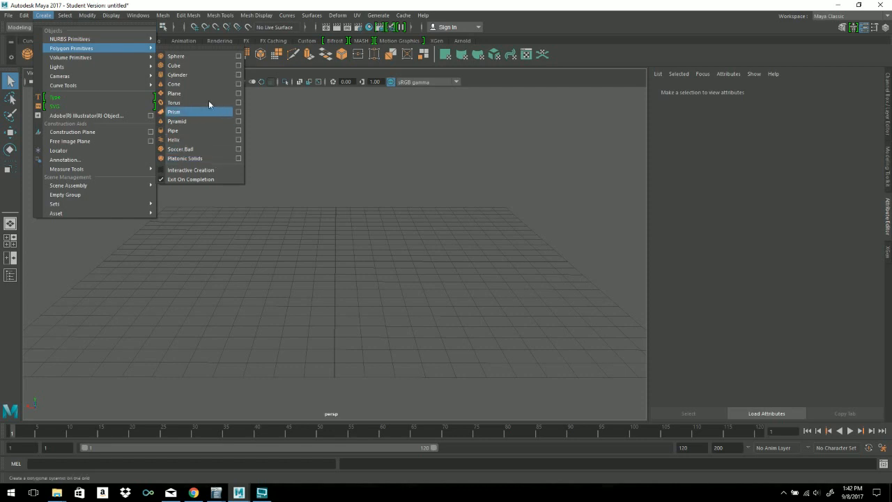
click(205, 6)
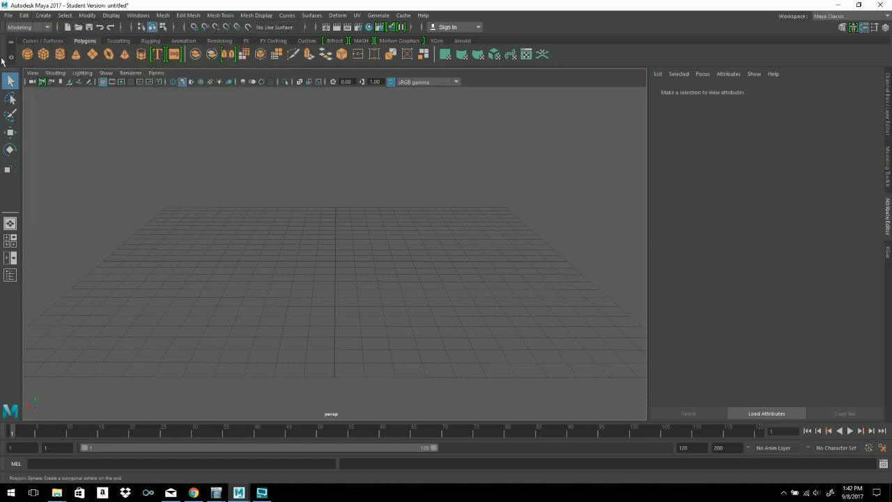
Step: Create a polygon cube at the centre of the grid and view it up close at an angle
click(42, 57)
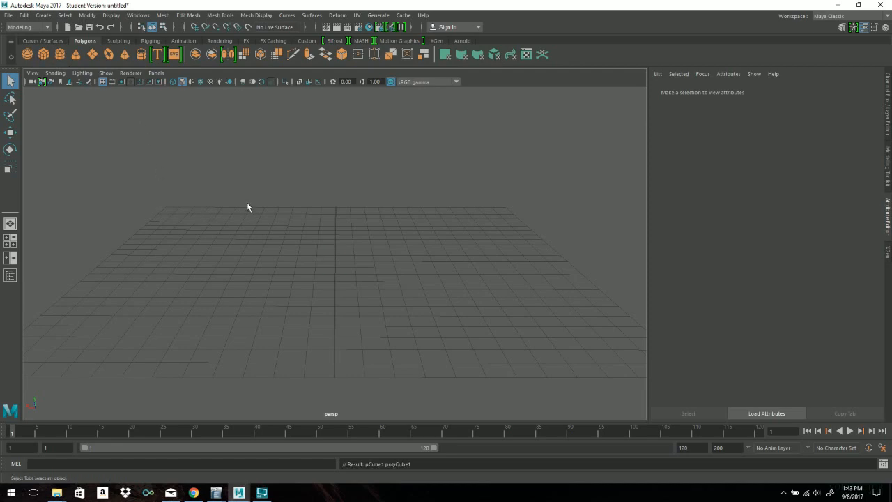
alt+drag(273, 267, 353, 207)
alt+drag(395, 287, 240, 278)
alt+right_drag(239, 278, 430, 312)
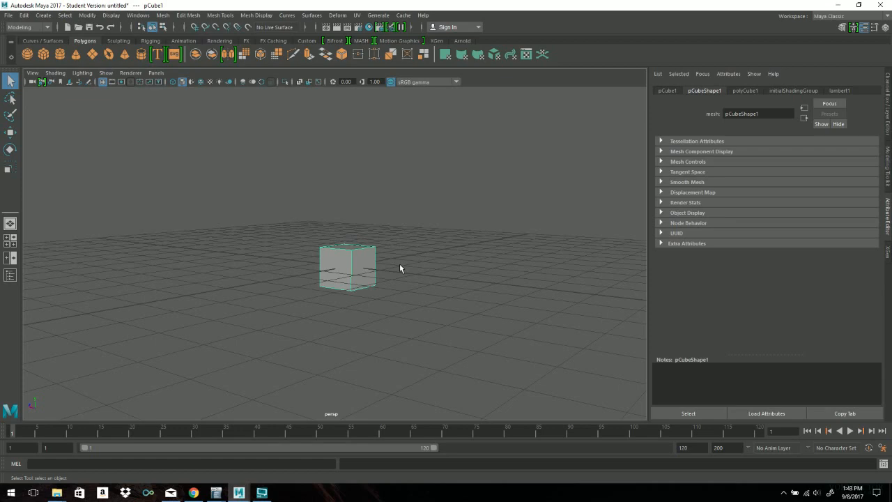
Step: View the Select Tool's settings and close them, and practise deselecting and reselecting the cube
double_click(11, 82)
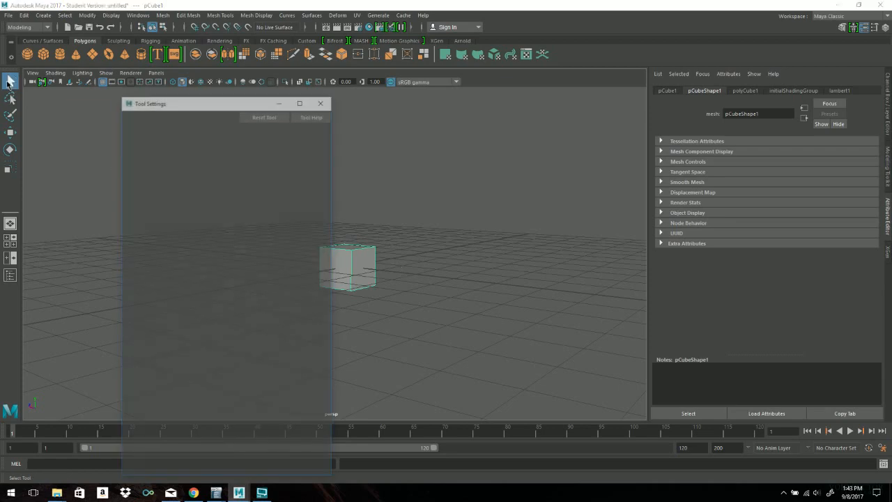
click(323, 101)
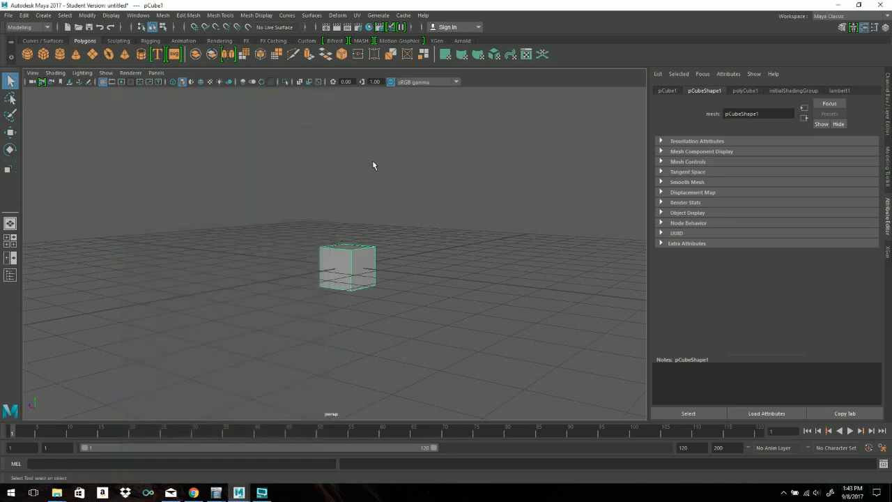
click(412, 157)
mouse_move(476, 228)
alt+mouse_down()
mouse_move(481, 322)
mouse_move(486, 241)
alt+mouse_up()
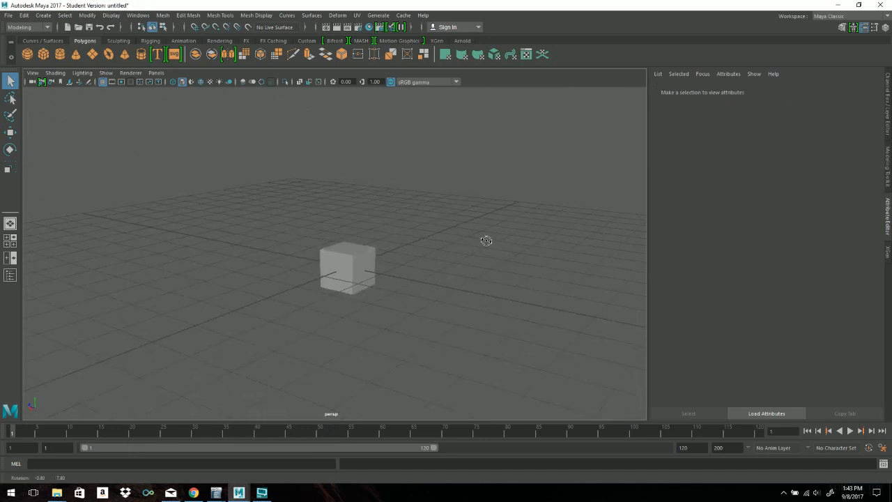
click(359, 264)
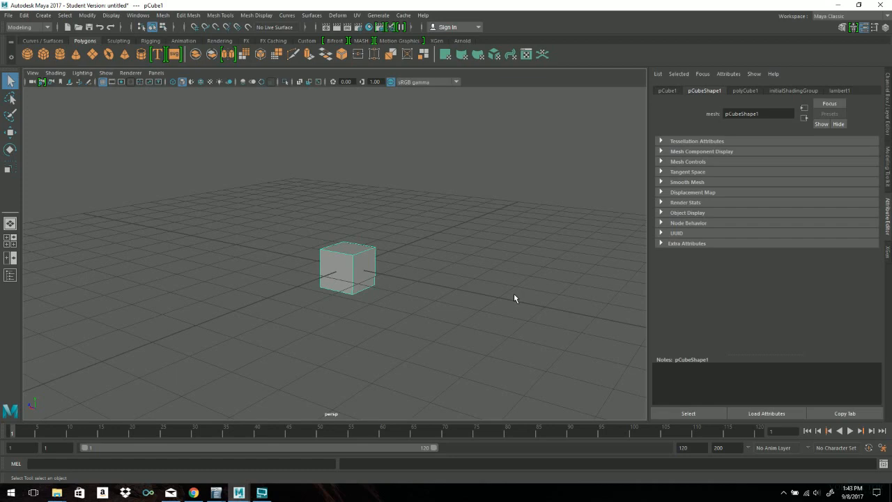
Step: Frame the off-centre selected cube in the perspective view and back out until the surrounding grid shows
alt+drag(516, 291, 527, 312)
click(37, 257)
click(29, 262)
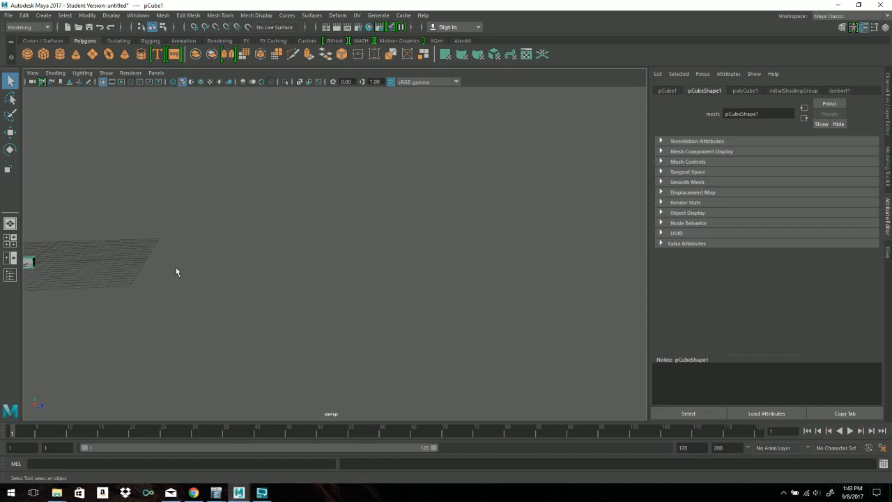
key(f)
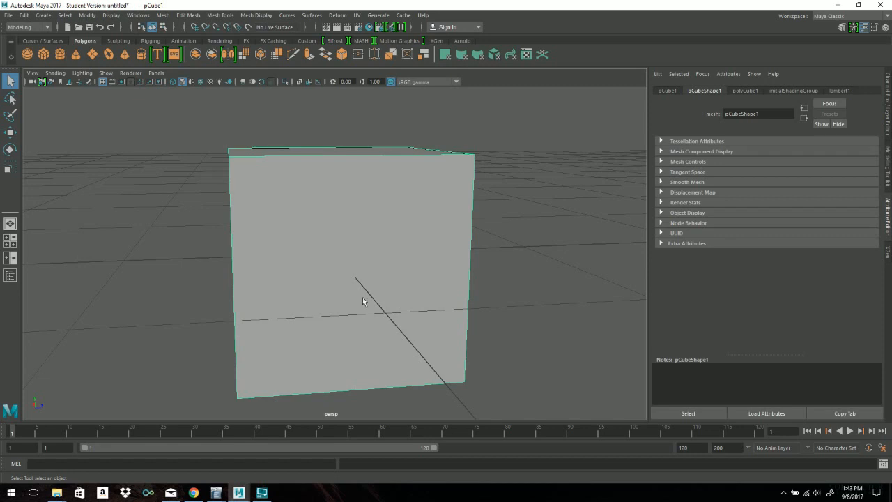
alt+right_drag(525, 321, 9, 220)
alt+drag(266, 242, 325, 224)
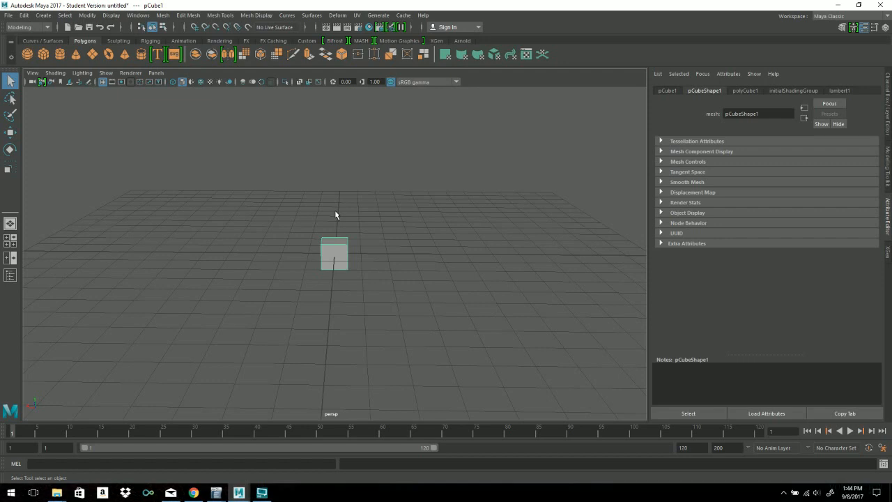
Step: Deselect the cube, practise marquee selection around it, and reselect it on its own
click(211, 216)
scroll(418, 251, up, 5)
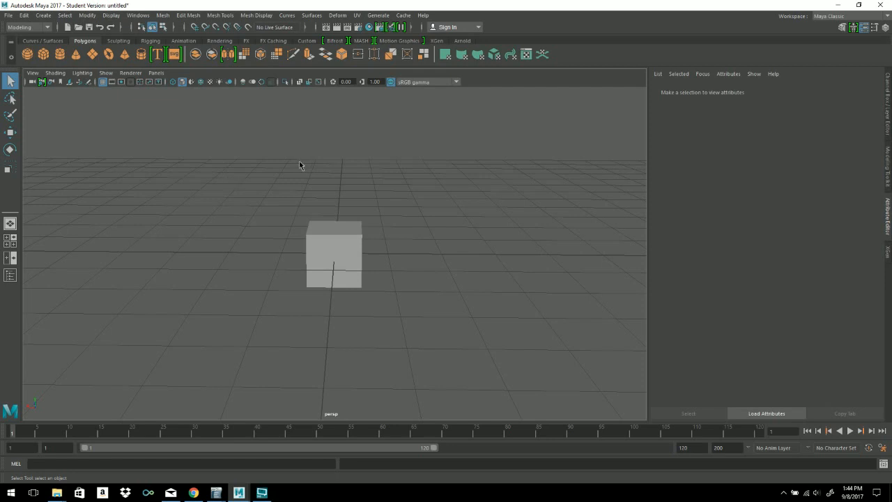
drag(495, 241, 515, 261)
drag(468, 202, 279, 154)
drag(249, 156, 247, 255)
drag(147, 137, 495, 410)
click(368, 173)
click(345, 244)
Step: Create a second polygon cube and move it along the X axis to sit beside the first one
click(43, 54)
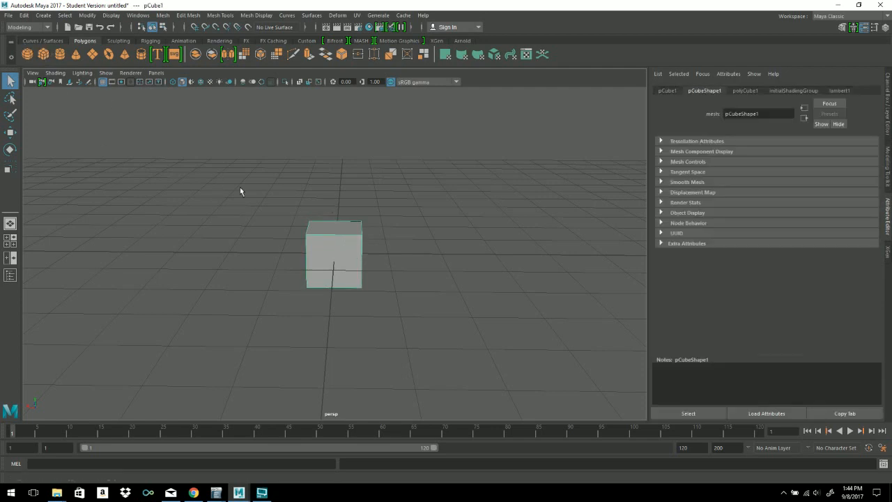
key(w)
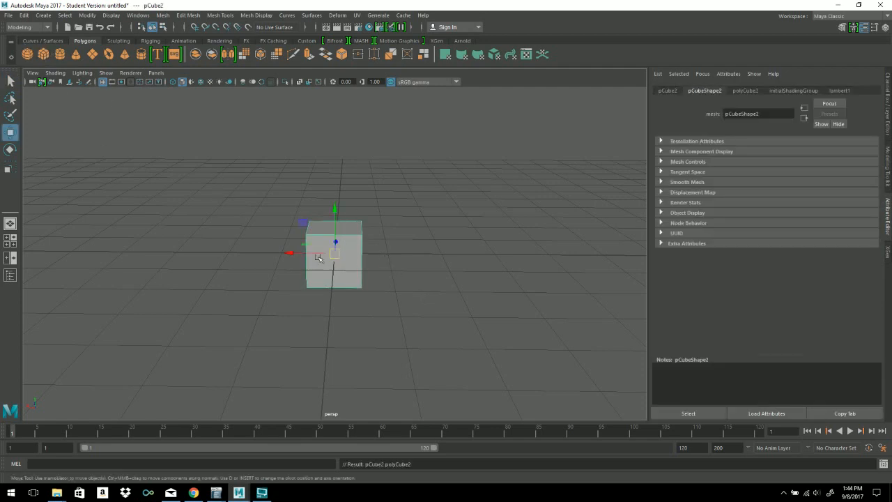
drag(290, 254, 229, 253)
click(339, 210)
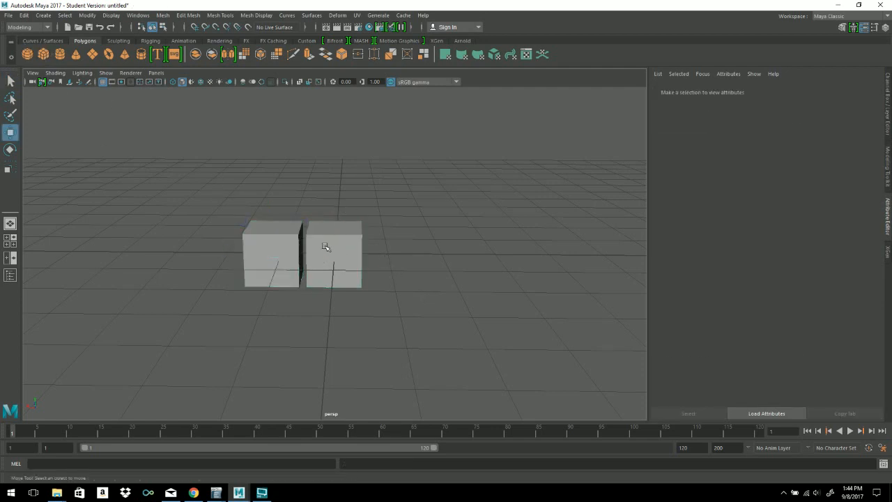
Step: Practise selecting the two cubes individually and together by modifying the current selection
click(324, 248)
click(274, 241)
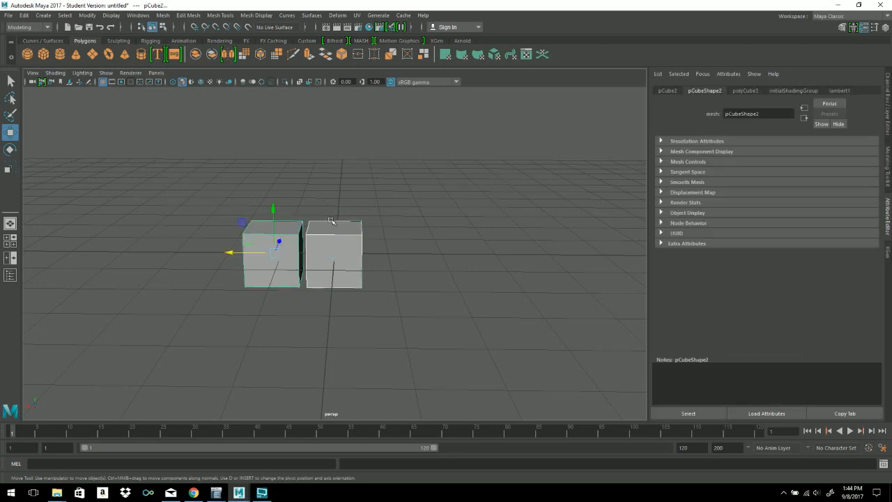
click(309, 197)
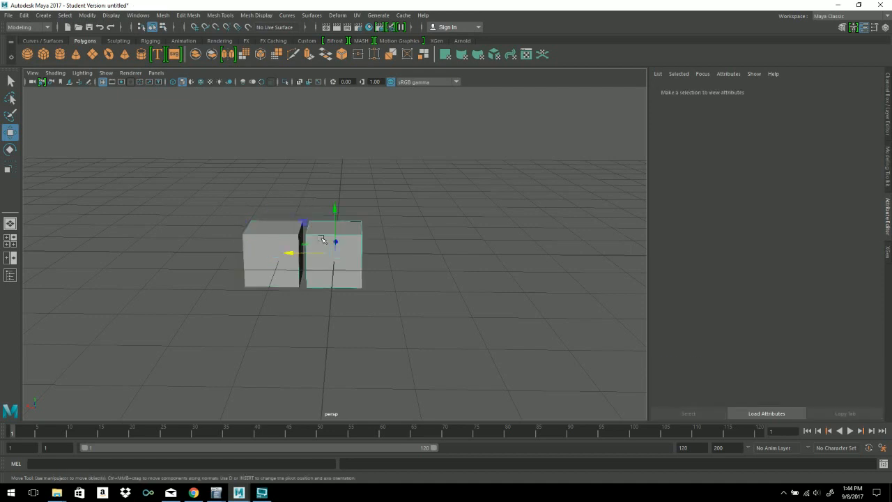
click(297, 238)
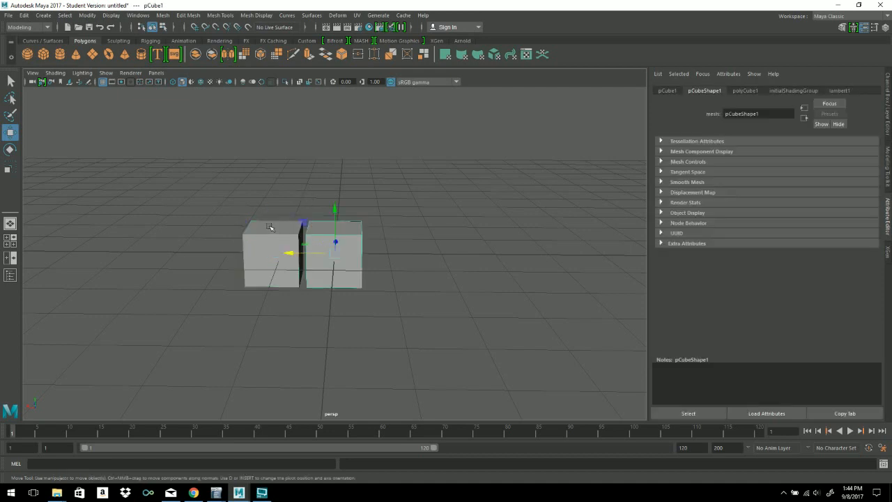
ctrl+click(288, 272)
Step: Delete the second cube, leaving only the one at the grid's centre
click(389, 209)
click(275, 261)
key(Delete)
Step: Move the remaining cube about 0.96 units along the X axis and undo the move
click(347, 249)
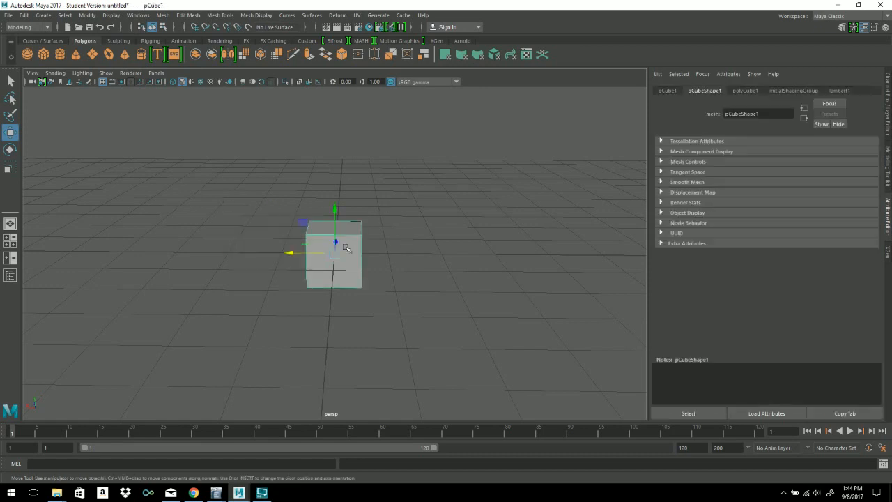
drag(290, 254, 269, 257)
key(ctrl+z)
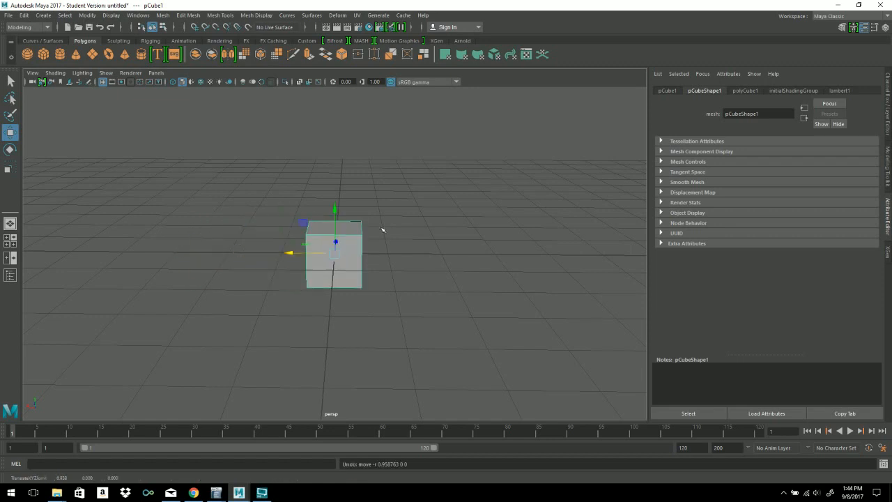
Step: Reselect the central cube and view its Move Tool handles from a raised angle
click(381, 229)
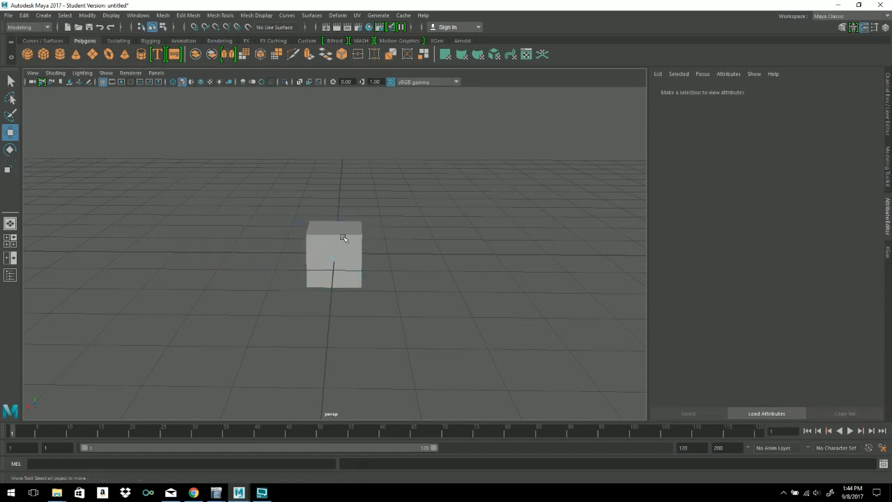
click(343, 238)
alt+drag(324, 309, 329, 271)
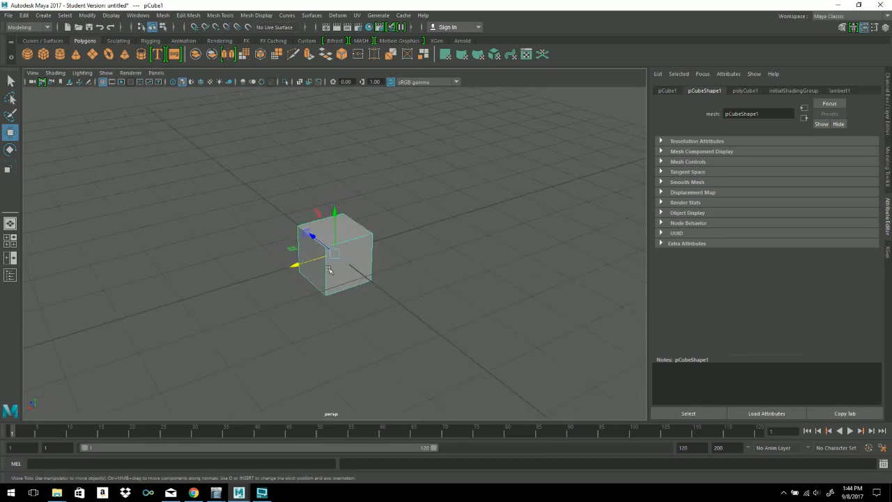
Step: View the cube up close and from lower angles, switching between the Select Tool and the Scale Tool
alt+drag(395, 265, 421, 241)
alt+right_drag(273, 253, 553, 293)
alt+drag(410, 195, 355, 242)
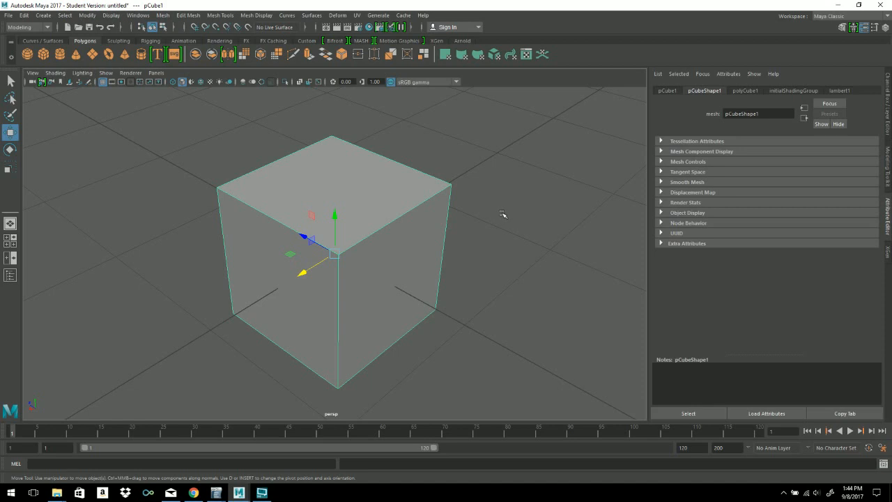
key(q)
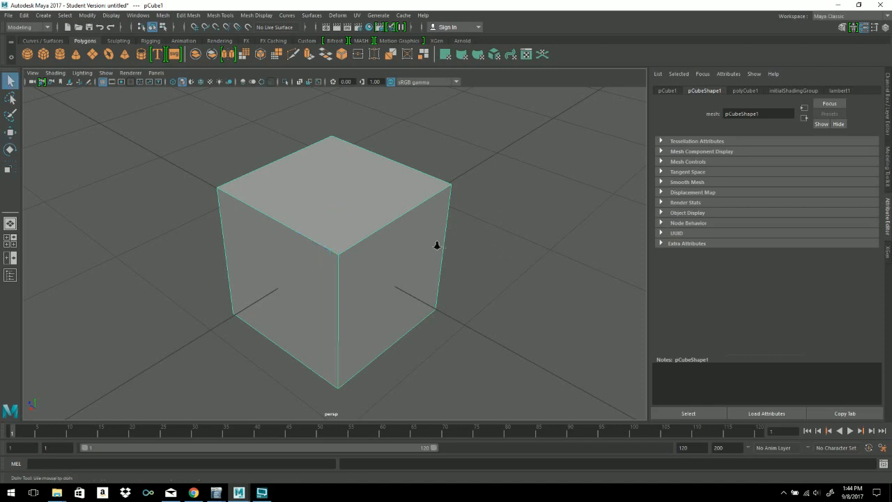
alt+right_drag(448, 245, 369, 233)
alt+drag(439, 245, 372, 207)
alt+drag(261, 160, 317, 145)
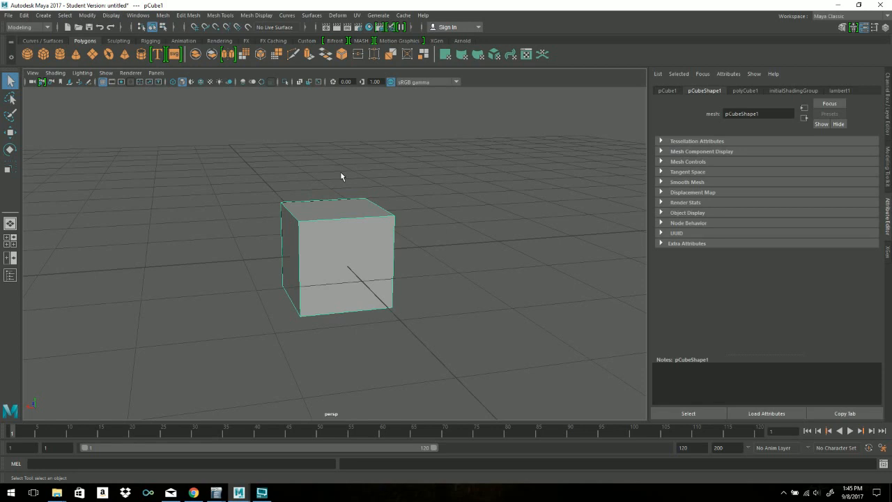
key(r)
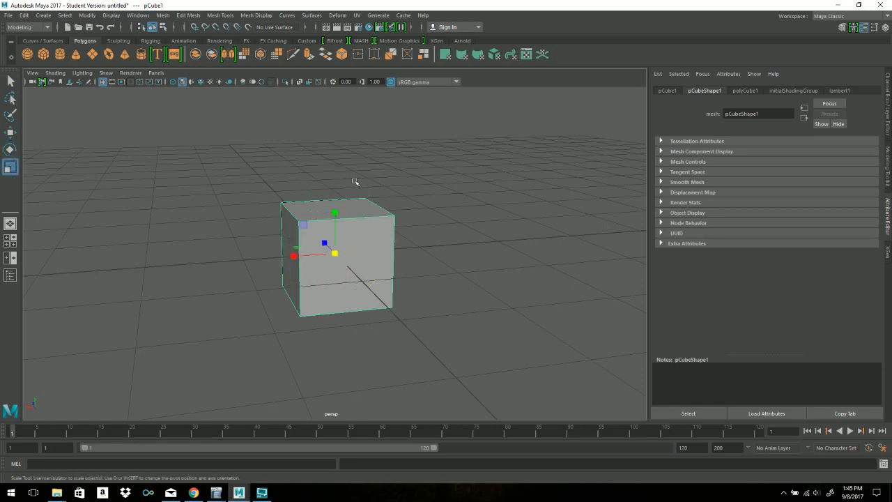
key(q)
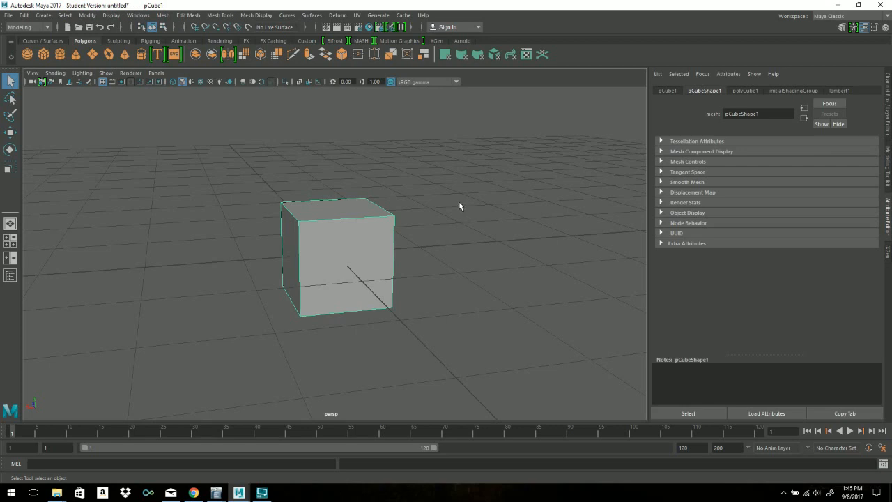
Step: Cycle repeatedly through the Move, Rotate, Scale and Select tools on the cube and clear the selection
click(11, 133)
click(10, 149)
click(11, 167)
click(10, 81)
click(11, 132)
click(10, 149)
click(10, 167)
click(11, 81)
click(10, 133)
click(10, 149)
click(10, 167)
click(10, 81)
click(214, 154)
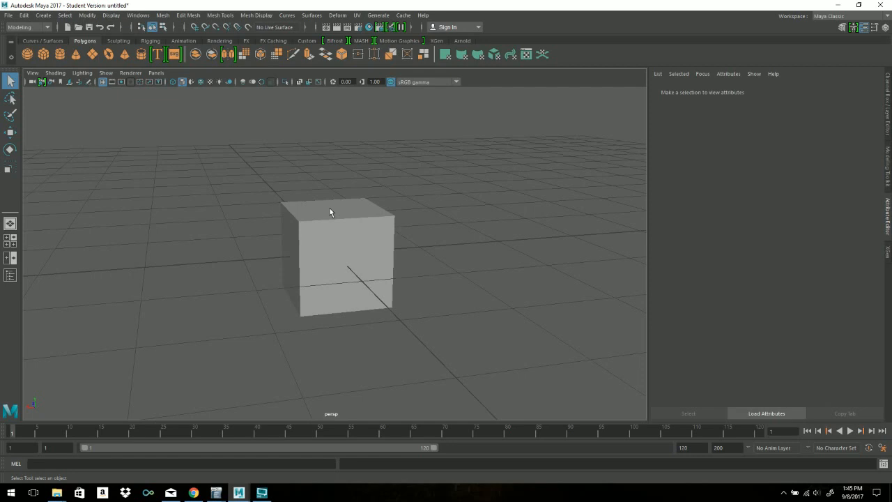
Step: Select the cube with the Move Tool and examine its X, Y and Z handles from several close angles
key(w)
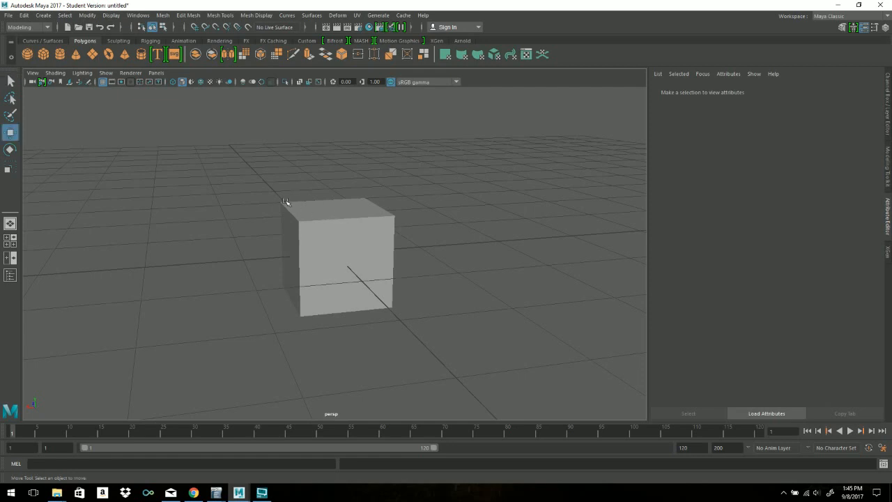
click(351, 250)
alt+drag(336, 311, 292, 261)
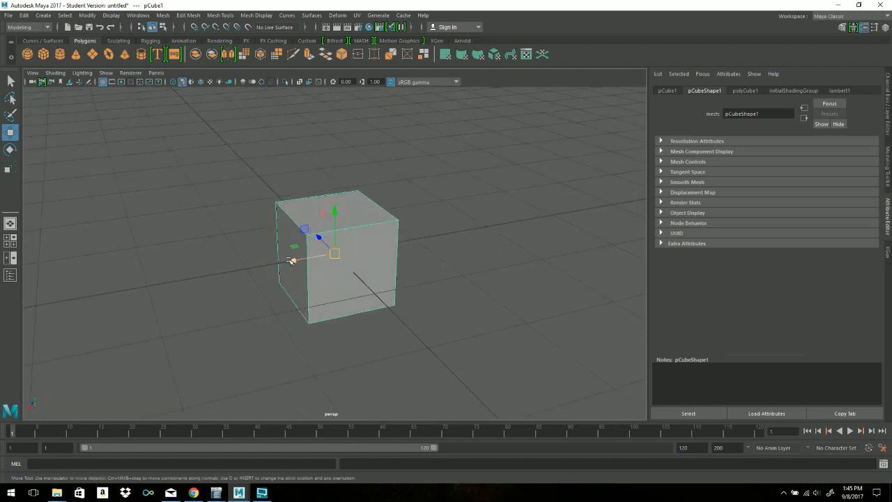
alt+drag(335, 328, 379, 326)
alt+drag(317, 302, 360, 281)
alt+right_drag(361, 281, 553, 293)
alt+drag(552, 293, 319, 258)
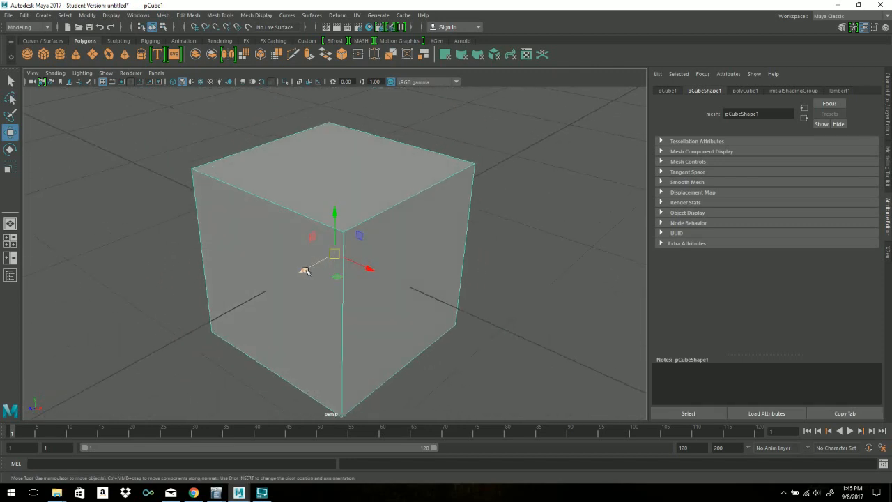
alt+drag(366, 326, 384, 303)
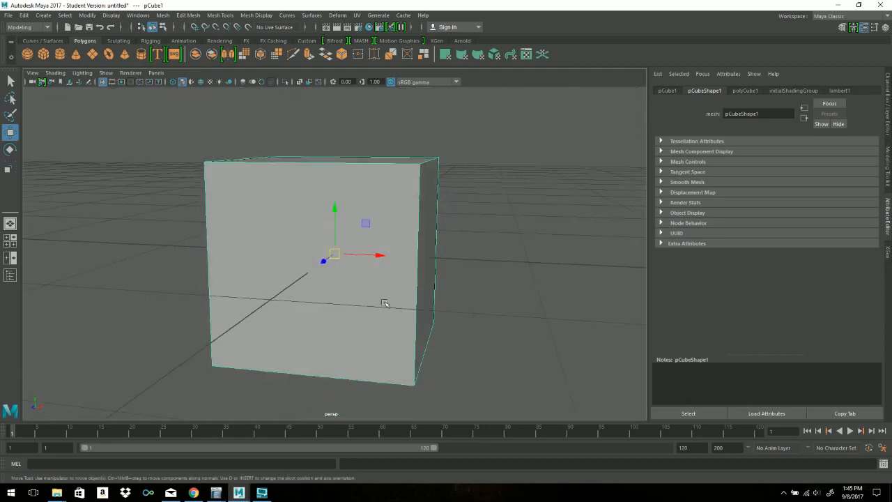
Step: Examine the cube's Move Tool handles face-on along the Z axis and from a raised corner view
click(332, 251)
mouse_move(355, 264)
alt+mouse_down()
mouse_move(273, 259)
mouse_move(358, 272)
mouse_move(381, 263)
mouse_move(364, 252)
alt+mouse_up()
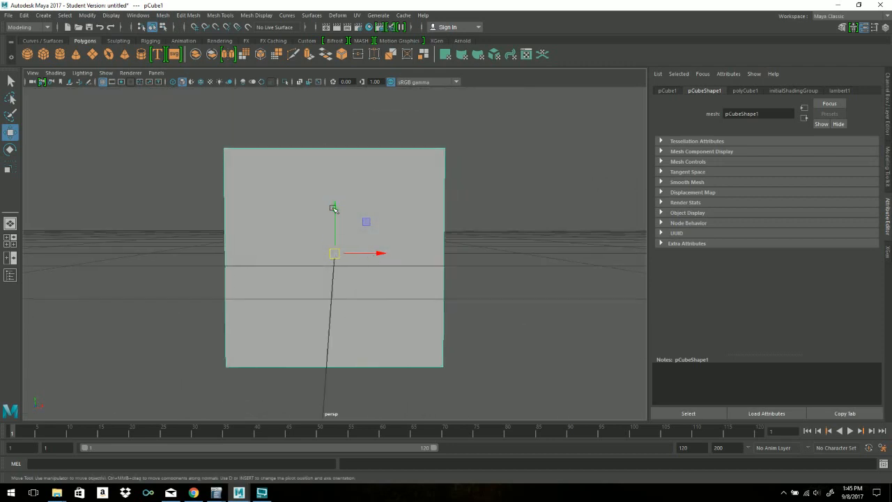
alt+drag(381, 254, 418, 231)
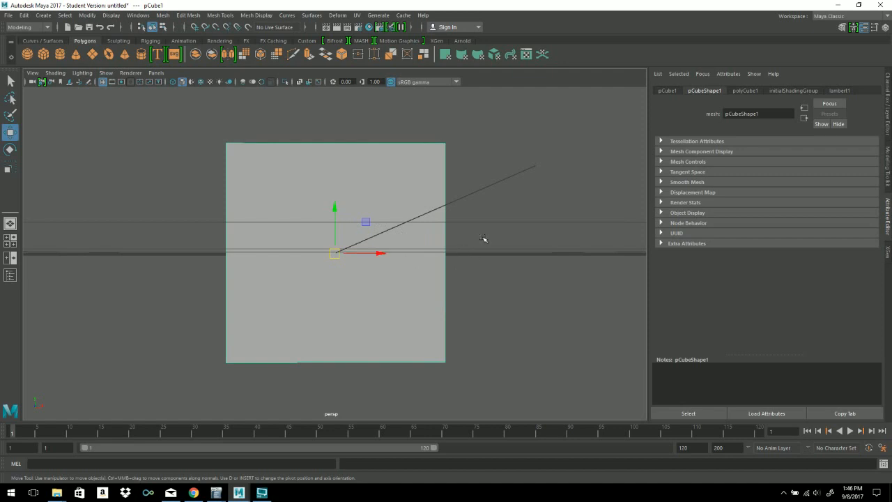
alt+drag(486, 227, 390, 246)
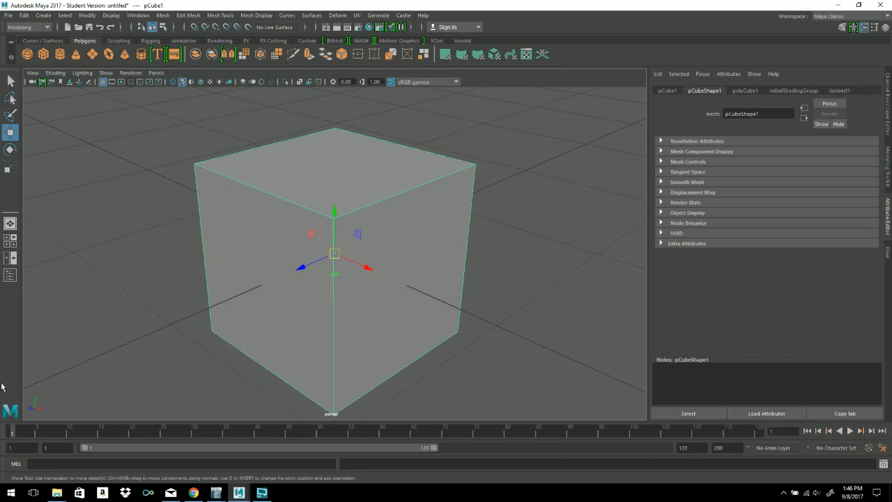
alt+drag(261, 334, 402, 247)
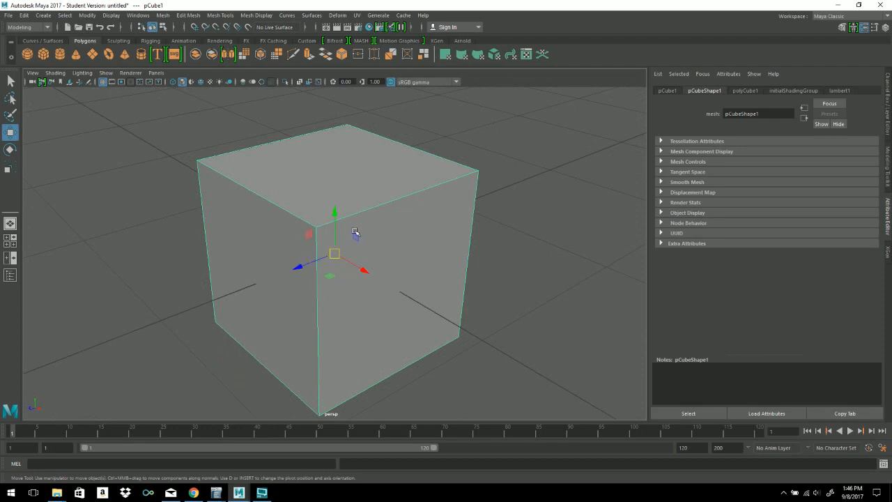
alt+right_drag(354, 235, 223, 276)
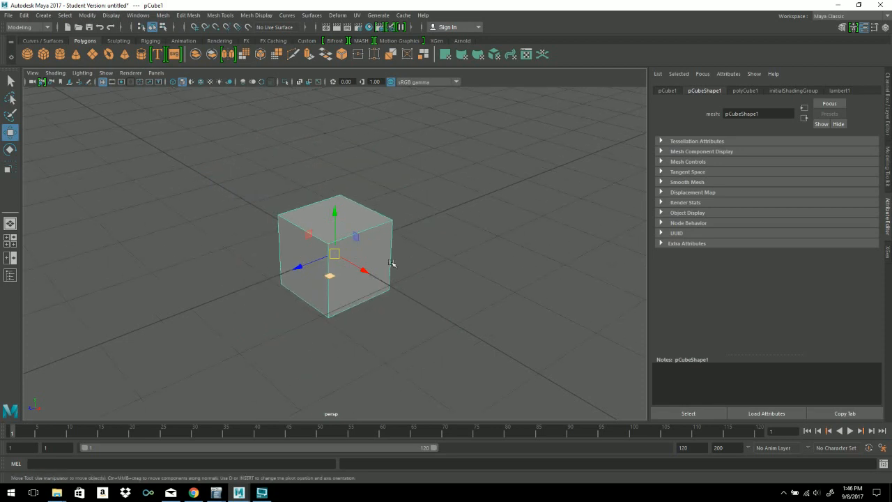
alt+drag(391, 250, 355, 246)
alt+drag(293, 256, 304, 265)
alt+drag(357, 279, 384, 288)
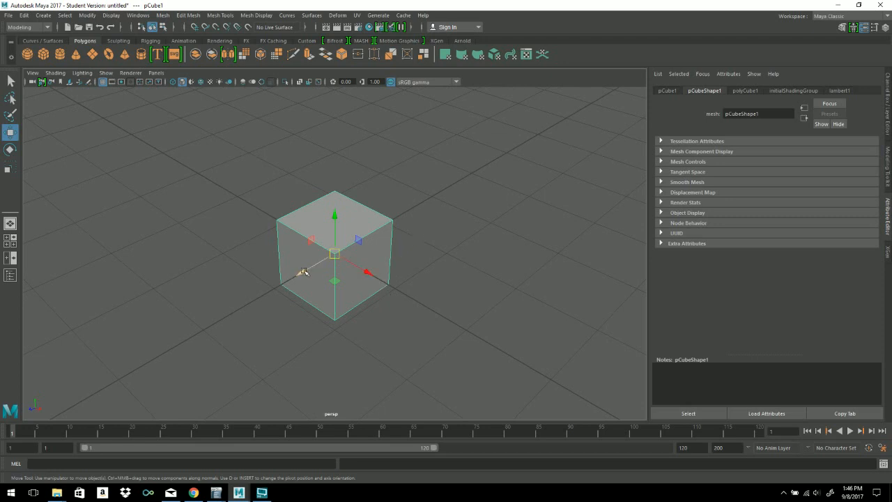
Step: Move the cube along its Z axis and freely with the central handle, bringing it back near the grid's centre
drag(304, 272, 192, 366)
drag(257, 342, 196, 287)
alt+drag(352, 301, 317, 285)
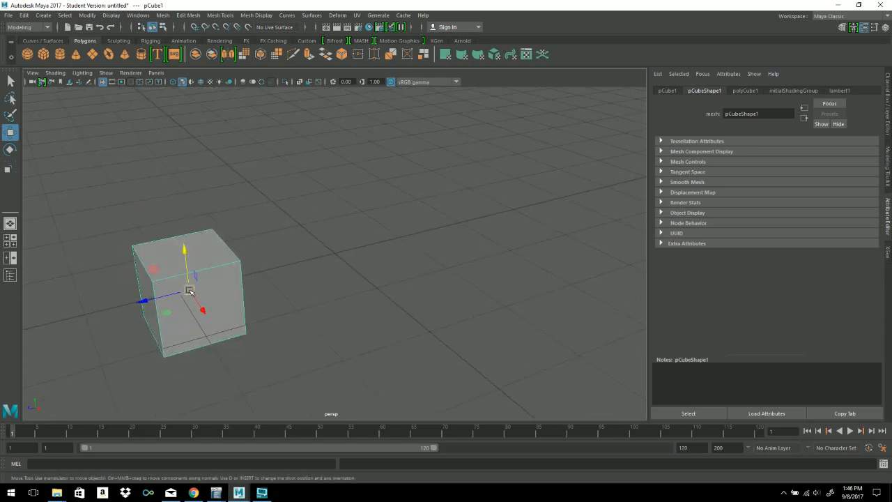
drag(188, 291, 331, 232)
mouse_move(450, 262)
alt+mouse_down()
mouse_move(279, 255)
mouse_move(506, 261)
mouse_move(440, 274)
alt+mouse_up()
alt+drag(380, 251, 295, 237)
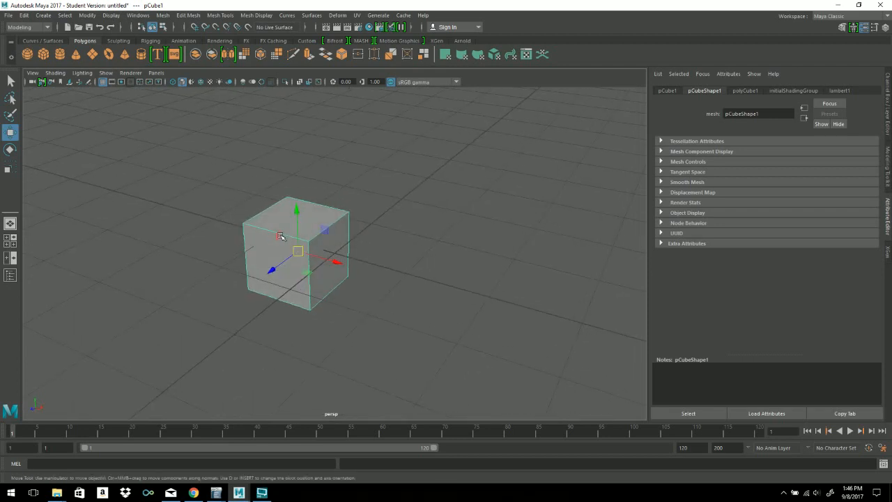
Step: View the Move Tool's plane handles and use them to shift the cube along two axes at once
mouse_move(324, 230)
alt+mouse_down()
mouse_move(320, 237)
mouse_move(342, 230)
mouse_move(314, 238)
alt+mouse_up()
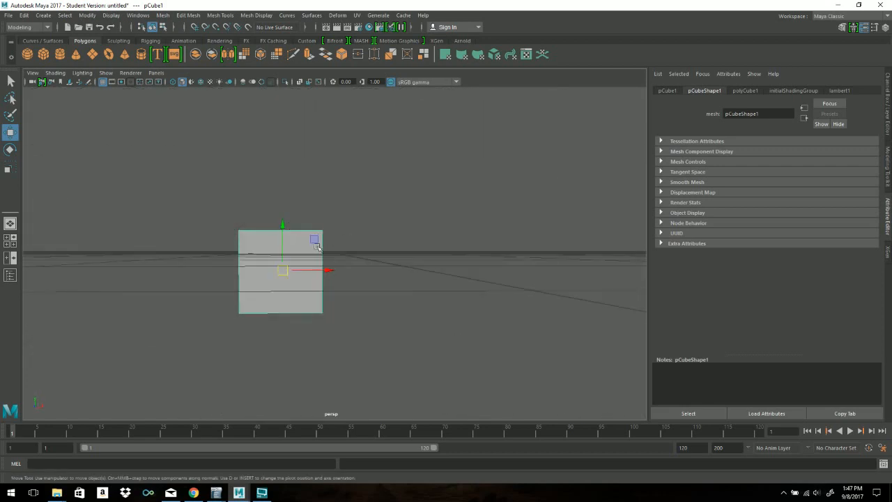
mouse_move(328, 241)
alt+mouse_down()
mouse_move(325, 225)
mouse_move(331, 229)
alt+mouse_up()
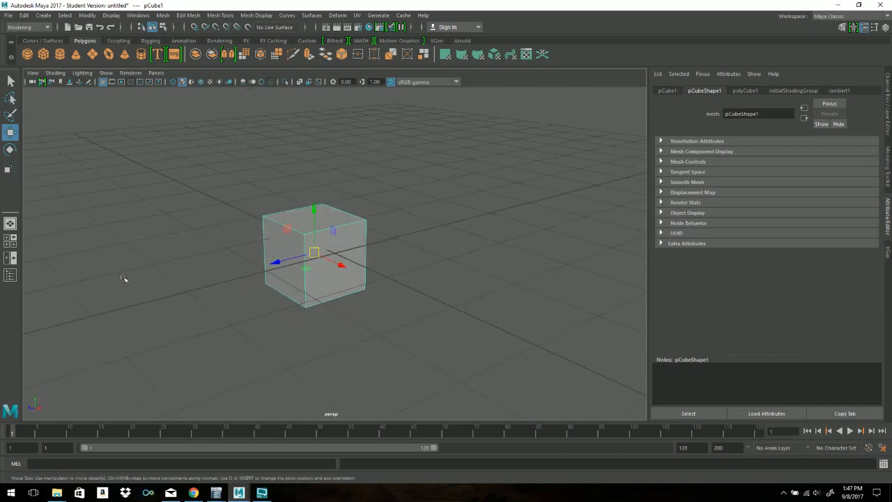
drag(334, 232, 265, 182)
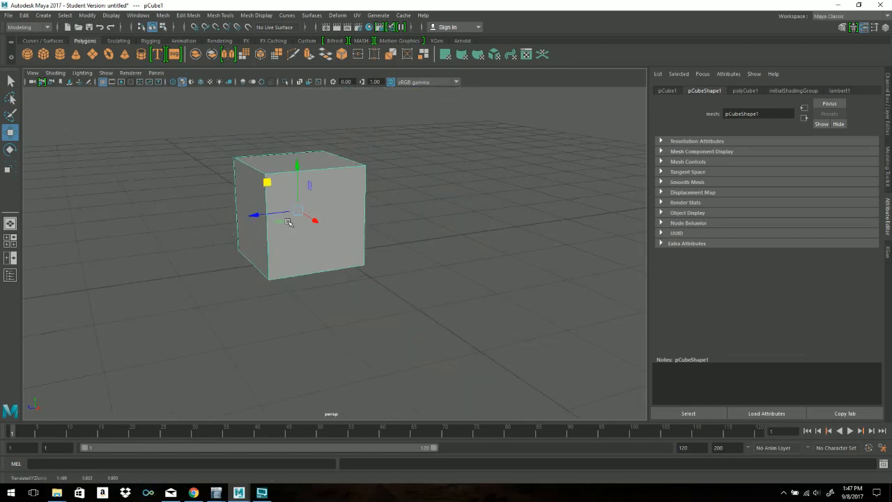
Step: Snap the cube to the grid's centre, move it away freely and return it to position 0, 0, 0
alt+drag(279, 222, 414, 265)
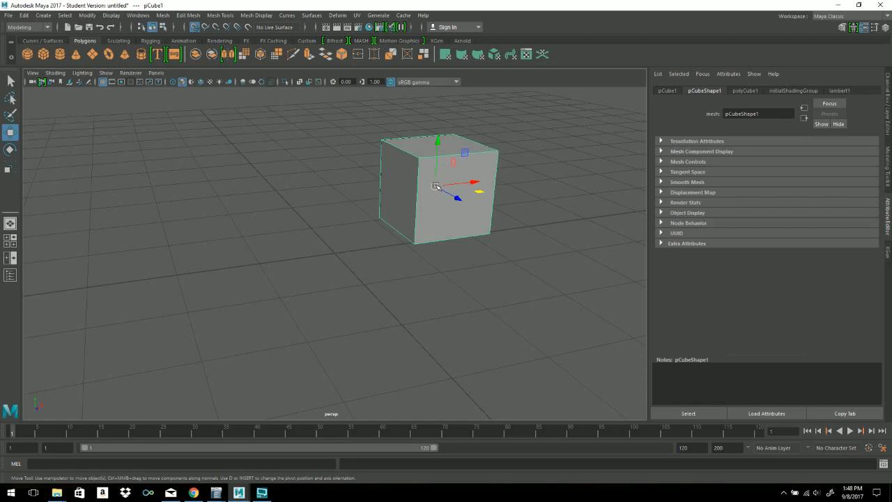
drag(434, 185, 387, 255)
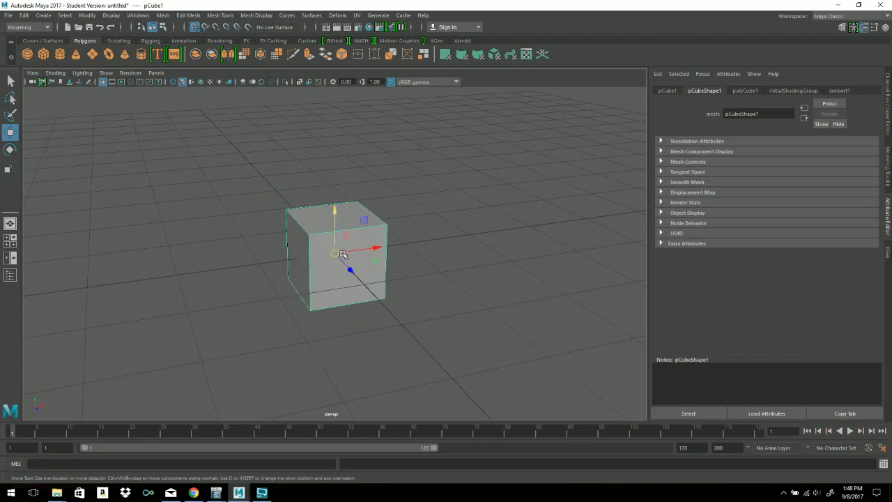
drag(336, 253, 479, 124)
alt+middle_drag(544, 171, 550, 245)
mouse_move(550, 244)
alt+mouse_down()
mouse_move(482, 227)
mouse_move(545, 246)
alt+mouse_up()
alt+right_drag(546, 246, 528, 235)
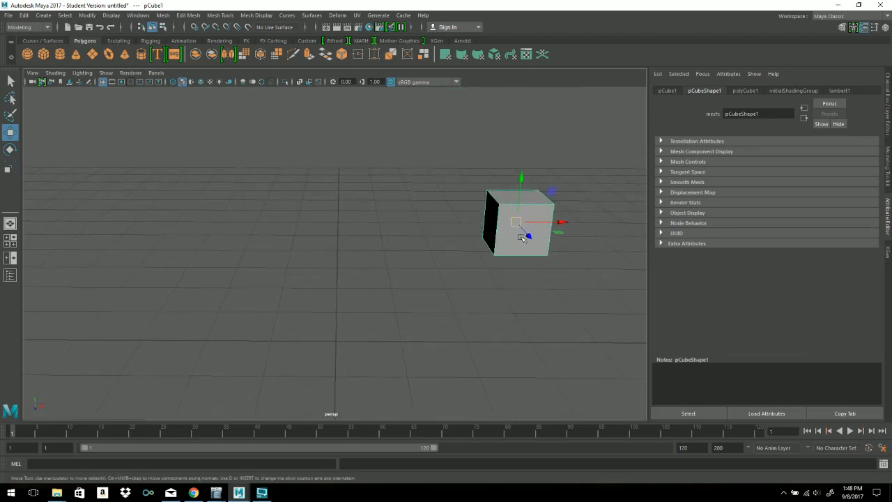
drag(517, 223, 339, 343)
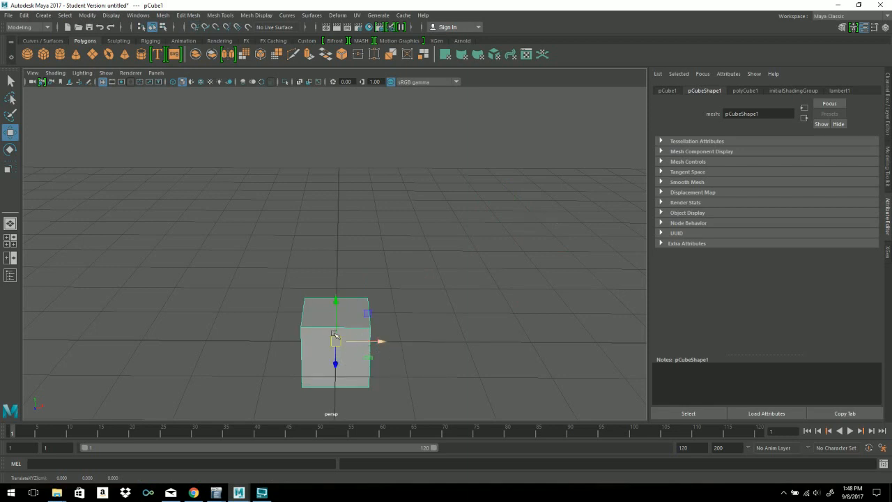
Step: Frame the cube, clear the selection and reselect the cube from a wider, lower view
alt+drag(387, 276, 484, 337)
key(f)
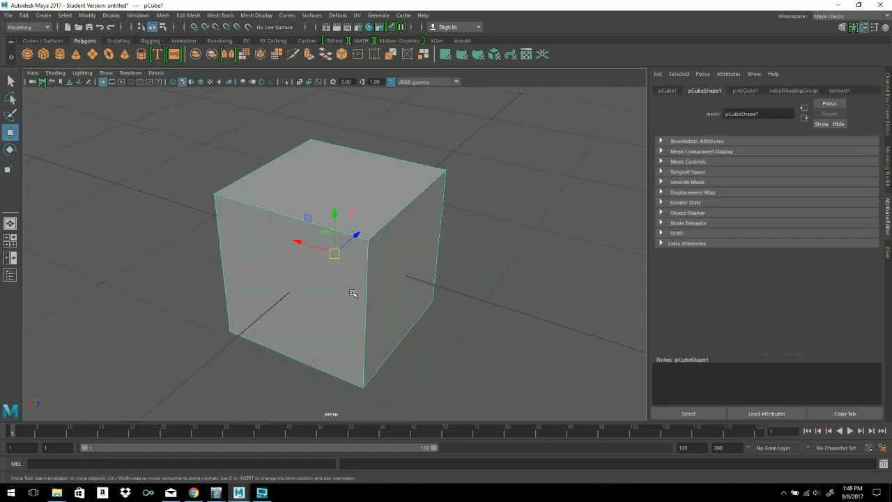
alt+drag(336, 291, 460, 275)
click(544, 261)
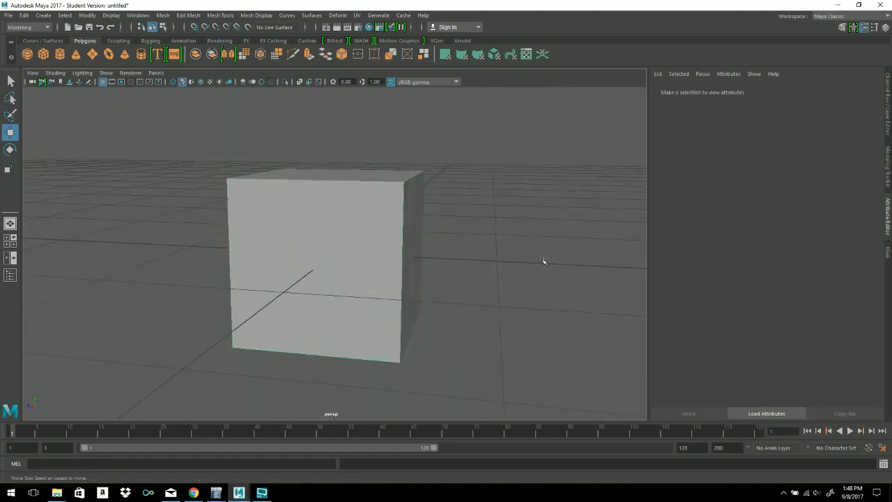
scroll(367, 238, down, 5)
click(367, 238)
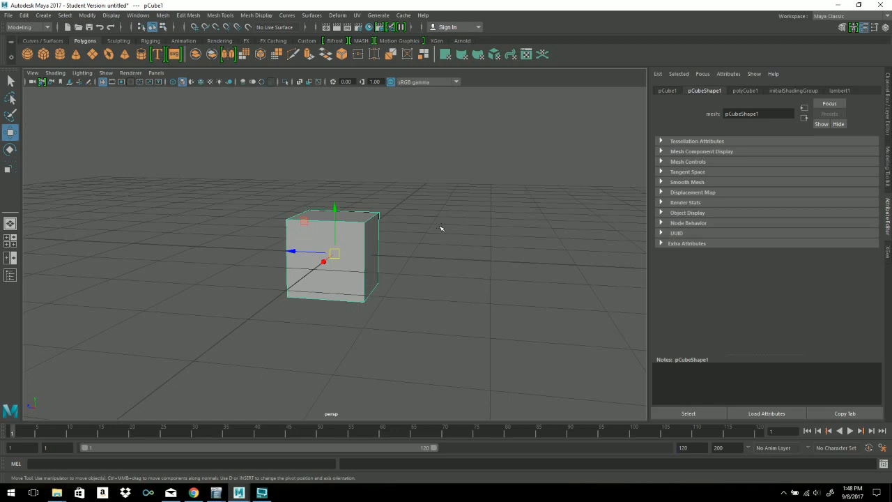
Step: Rotate the cube about -14 degrees around its X axis with the Rotate Tool and undo the rotation
key(e)
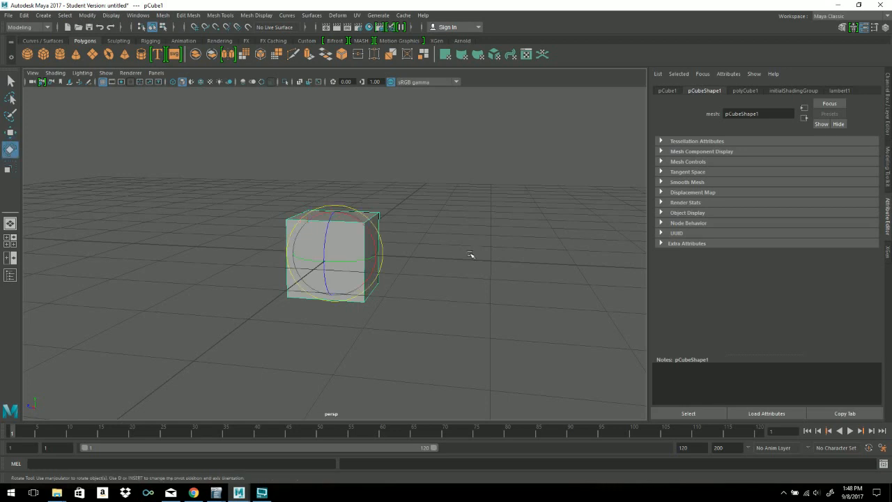
alt+drag(472, 259, 437, 271)
alt+right_drag(437, 271, 432, 294)
alt+drag(432, 294, 325, 247)
key(ctrl+z)
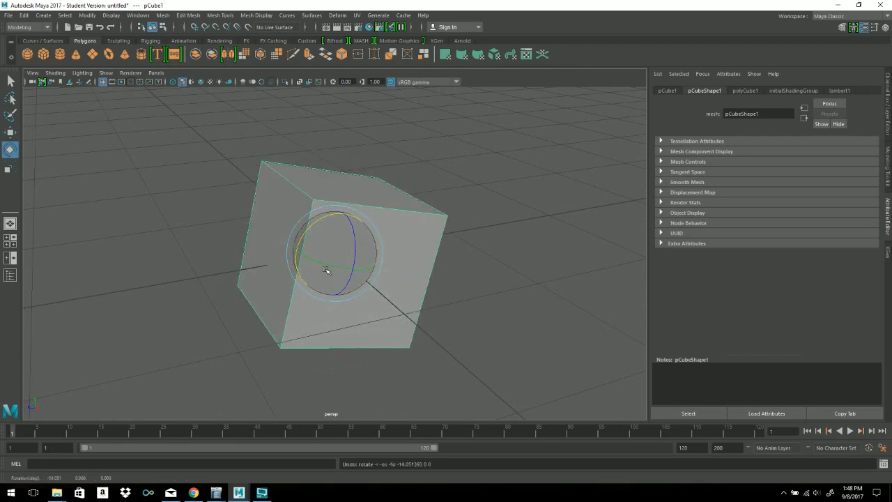
Step: Rotate the cube freely around all axes, undo it, and try the Rotate Tool's outer ring
mouse_move(316, 267)
mouse_down()
mouse_move(337, 270)
mouse_move(312, 254)
mouse_up()
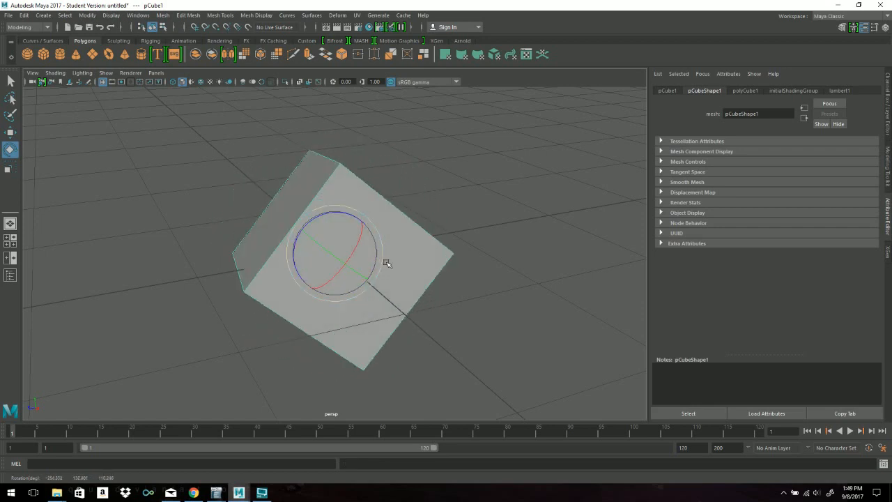
key(ctrl+z)
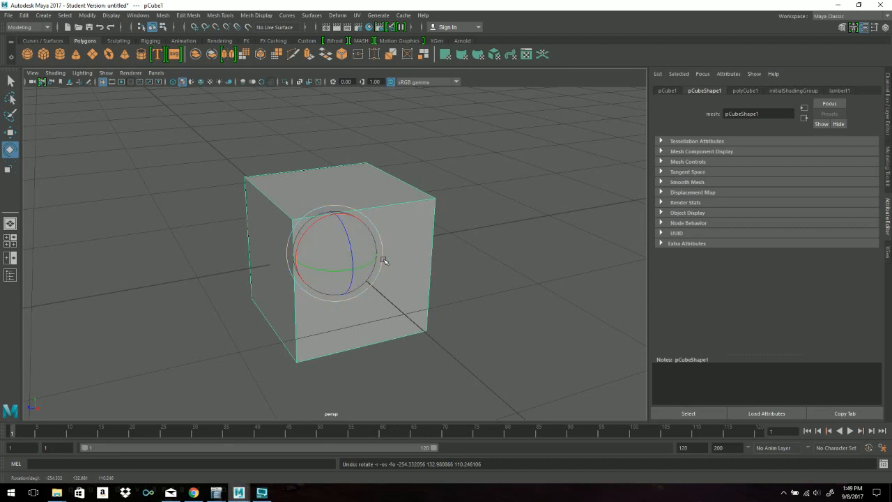
drag(387, 245, 484, 232)
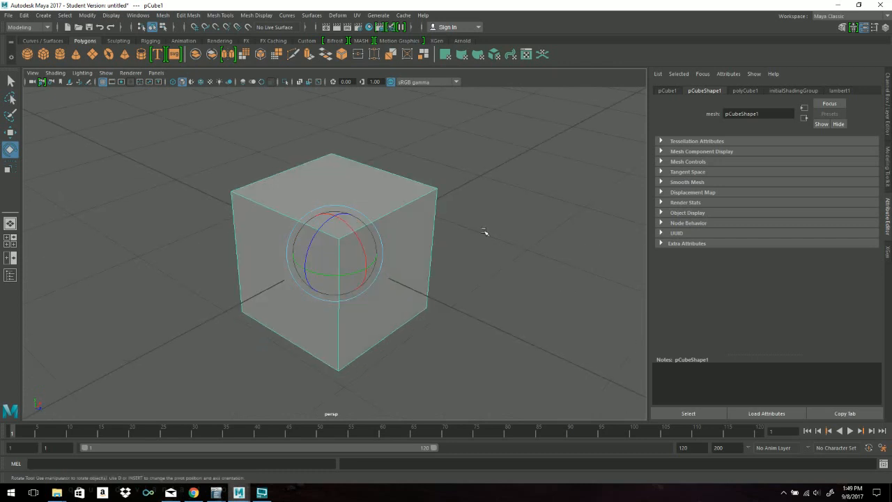
Step: Reselect the cube and switch through the Move, Rotate and Scale tools twice, leaving the Scale Tool active
click(503, 269)
click(419, 235)
key(w)
key(e)
key(r)
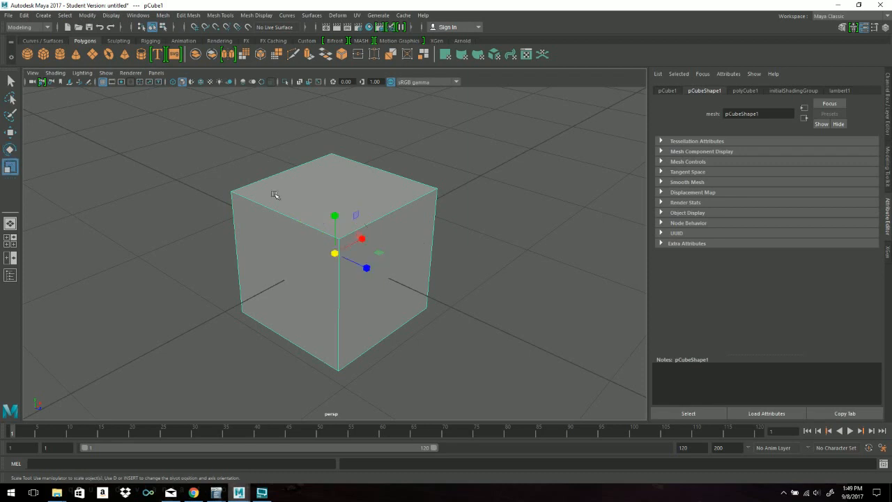
click(8, 134)
click(12, 151)
click(14, 166)
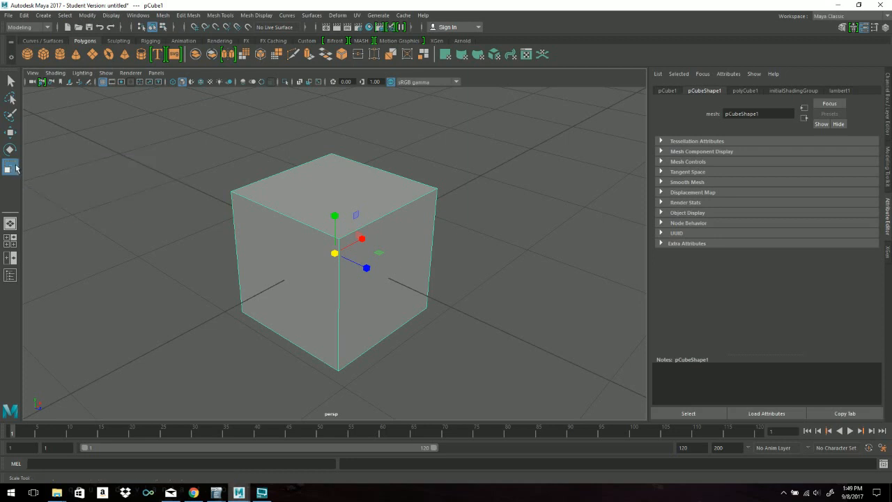
Step: Scale the cube uniformly with the Scale Tool's centre handle and undo the scaling
key(w)
key(r)
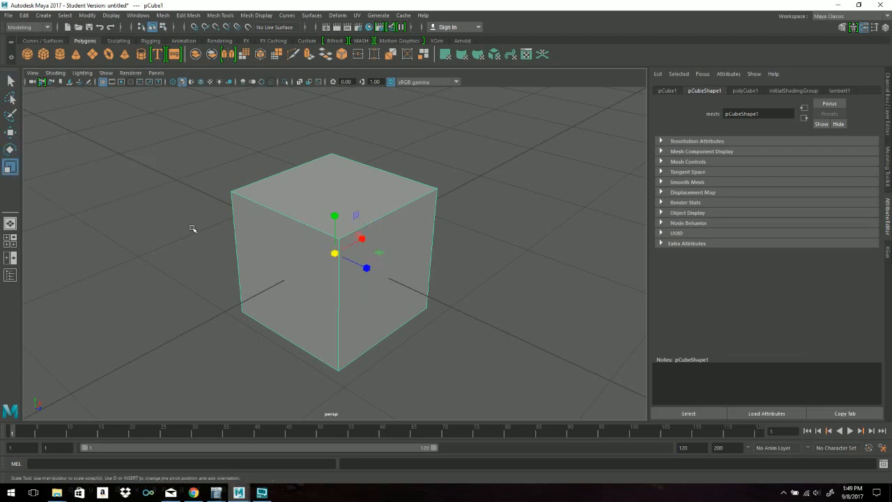
alt+drag(456, 279, 393, 279)
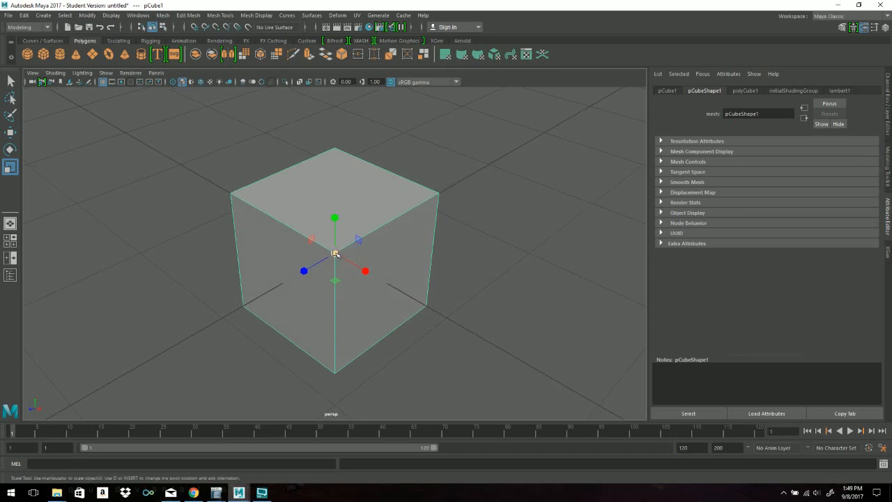
drag(335, 254, 557, 234)
key(ctrl+z)
key(ctrl+z)
Step: Stretch the cube along its X axis with the Scale Tool and undo the stretch
alt+drag(229, 263, 366, 250)
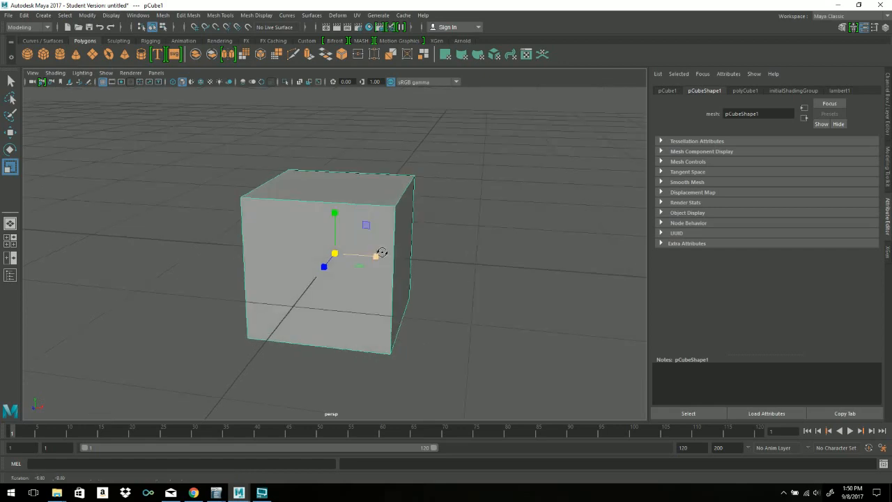
drag(379, 255, 588, 289)
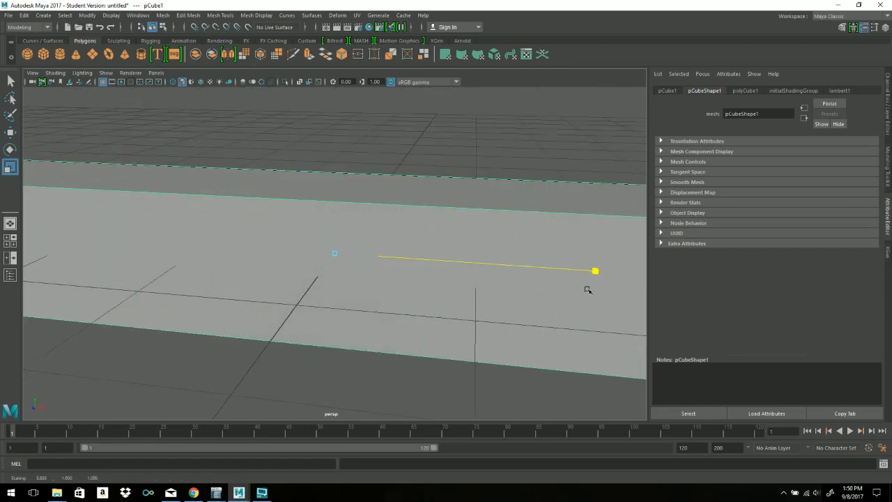
scroll(351, 300, down, 6)
mouse_move(380, 291)
alt+mouse_down()
mouse_move(438, 301)
mouse_move(514, 289)
mouse_move(537, 319)
mouse_move(388, 295)
mouse_move(370, 357)
mouse_move(404, 293)
mouse_move(390, 281)
alt+mouse_up()
key(ctrl+z)
Step: Stretch the cube along Y and undo it, and do the same along Z by a factor of about 4.78
drag(332, 230, 325, 208)
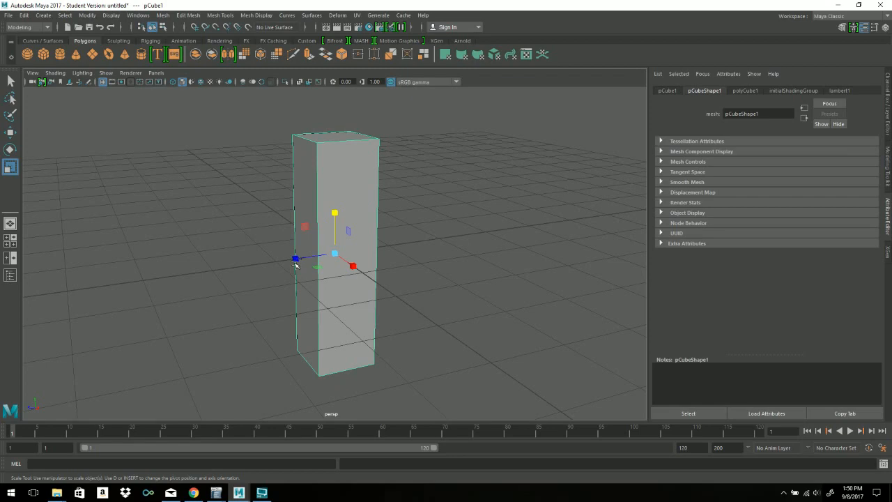
key(ctrl+z)
drag(296, 259, 148, 287)
key(ctrl+z)
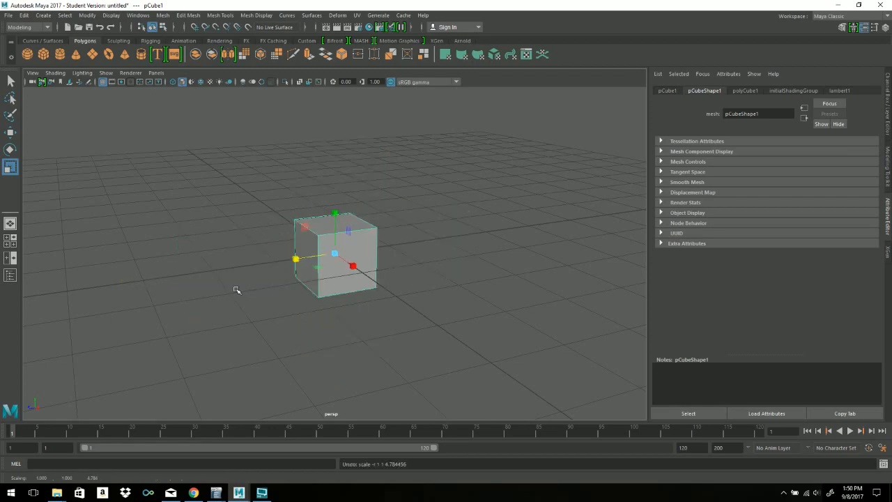
Step: Scale the cube along two axes at once using the planar scale handles, and undo all of these scalings
mouse_move(342, 253)
alt+mouse_down()
mouse_move(328, 243)
mouse_move(341, 255)
alt+mouse_up()
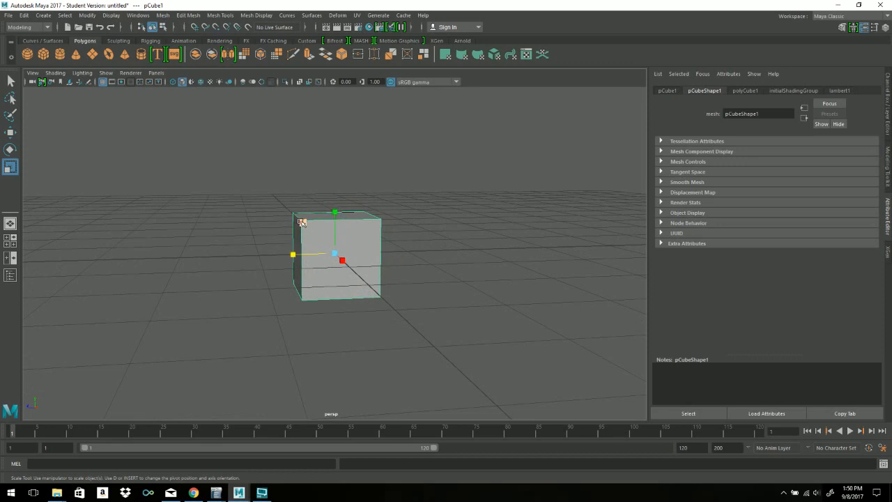
drag(303, 223, 268, 177)
alt+drag(348, 234, 242, 164)
key(ctrl+z)
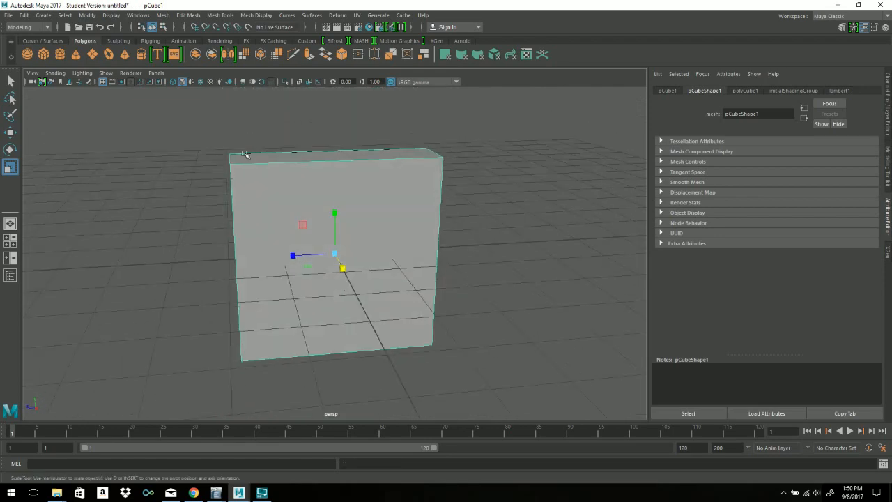
drag(303, 227, 369, 234)
key(ctrl+z)
key(ctrl+z)
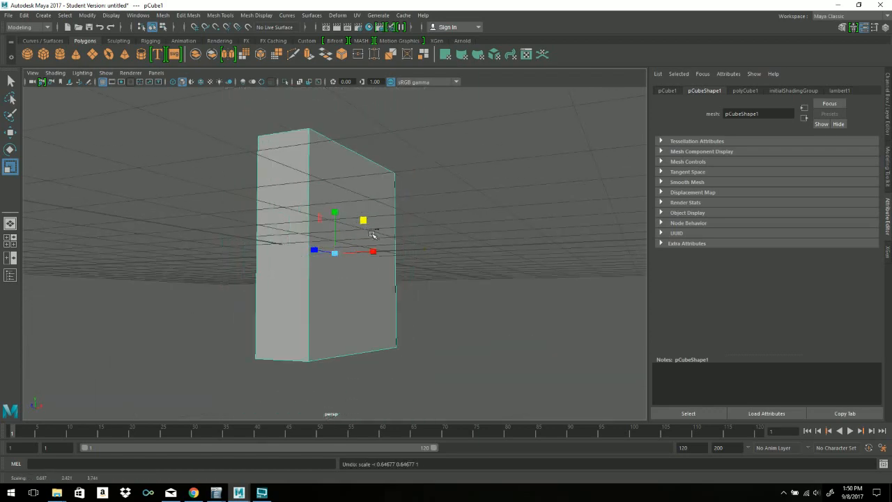
key(ctrl+z)
Step: Cycle twice through the Select, Move, Rotate and Scale tools on the cube, ending on the Scale Tool
alt+drag(374, 263, 408, 270)
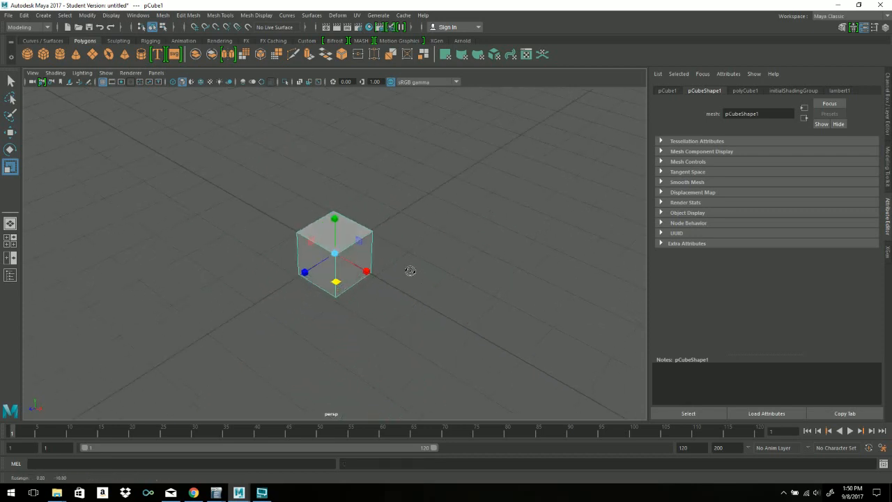
alt+drag(371, 271, 408, 272)
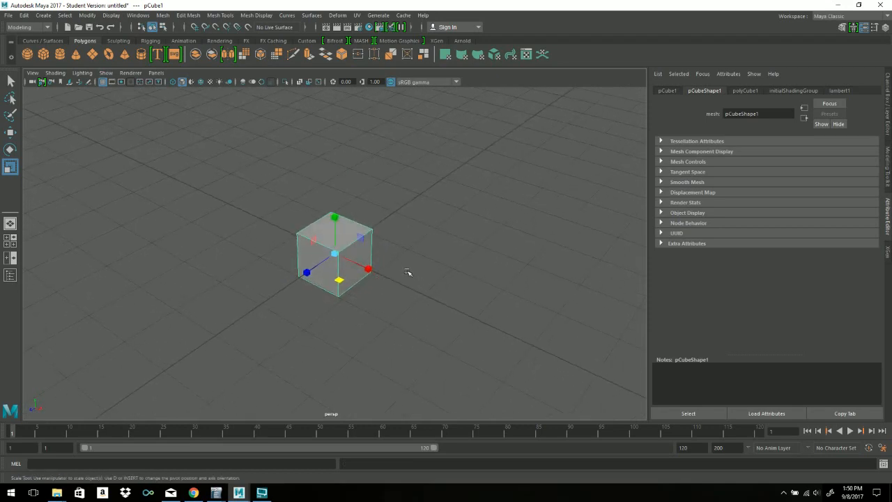
key(q)
key(w)
key(e)
key(r)
key(q)
key(w)
key(e)
key(r)
alt+drag(409, 277, 441, 279)
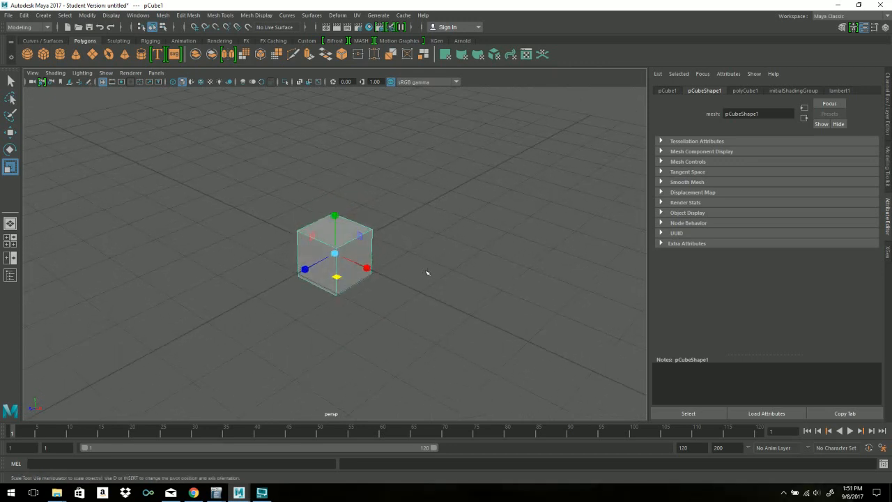
alt+drag(441, 268, 429, 269)
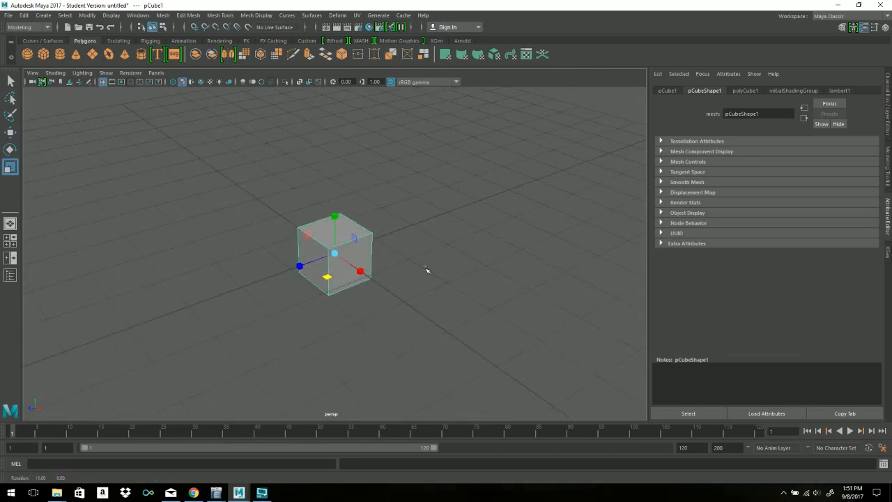
alt+right_drag(430, 270, 452, 283)
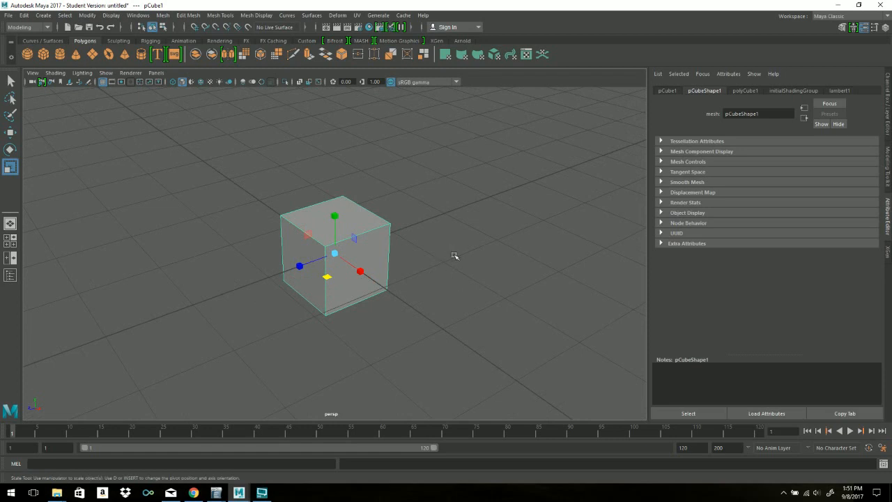
Step: Activate the Select Tool and practise clearing the selection and reselecting the cube
click(432, 245)
click(369, 226)
key(q)
alt+drag(487, 282, 357, 263)
alt+drag(359, 299, 433, 299)
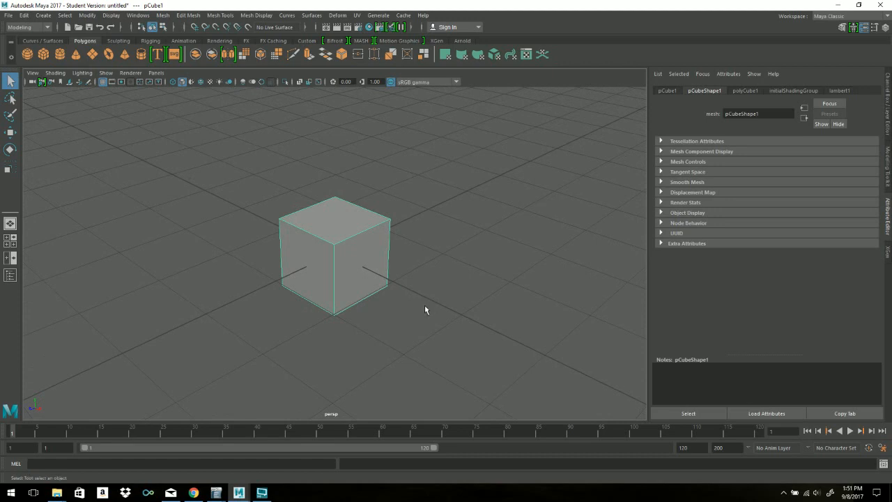
click(370, 200)
click(342, 227)
Step: Bring up the cube's component selection modes and choose Object Mode
right_drag(377, 228, 330, 223)
right_click(331, 222)
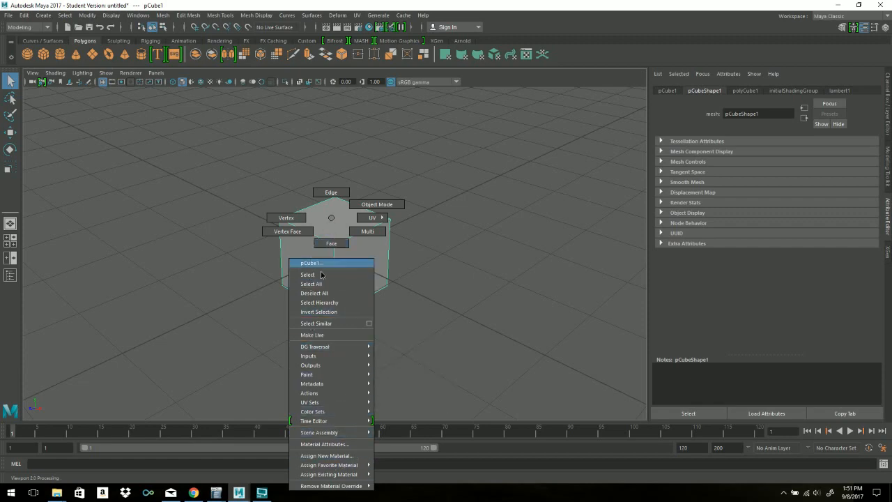
right_click(334, 221)
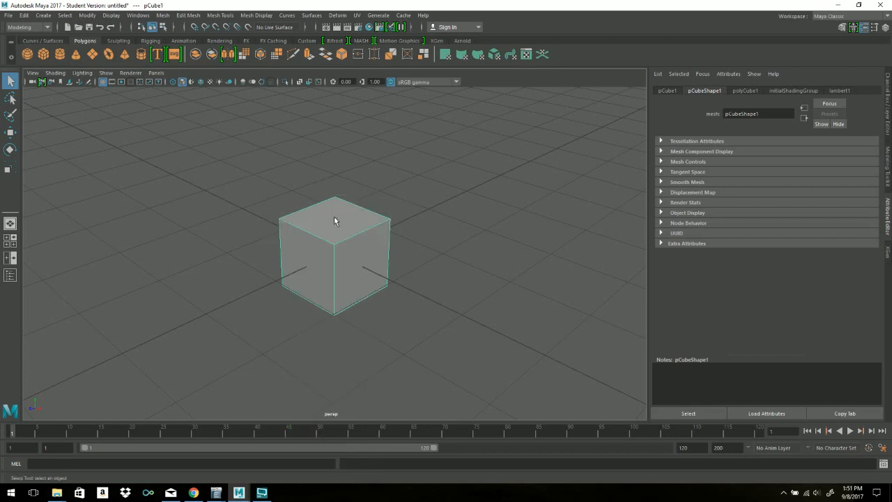
alt+drag(347, 221, 290, 222)
right_click(330, 220)
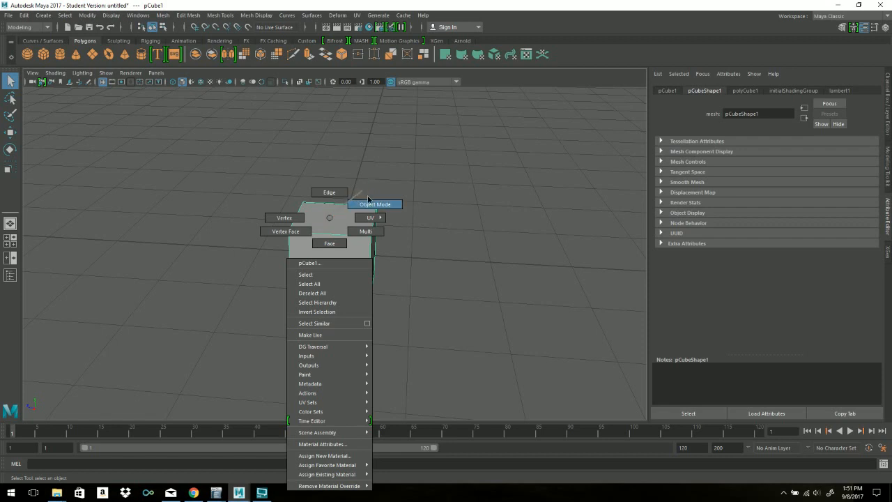
right_drag(376, 204, 375, 204)
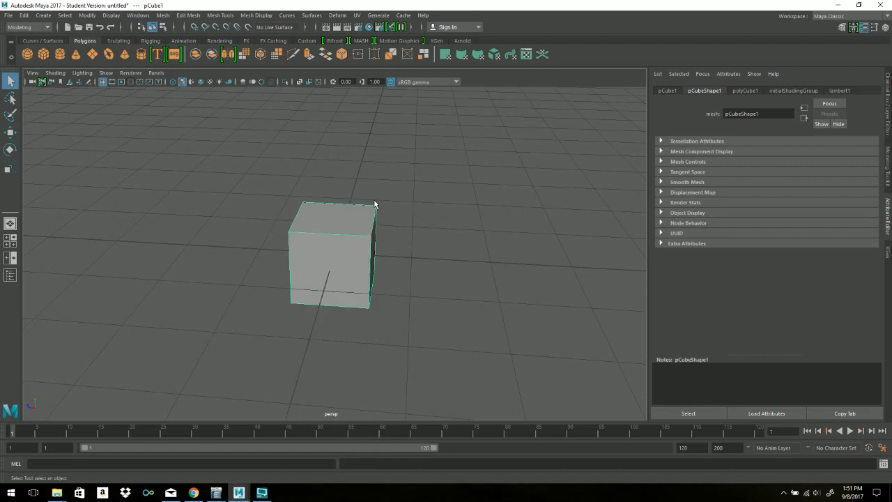
Step: Deselect and reselect the cube, and choose Object Mode for it once more
click(381, 186)
click(354, 226)
right_click(353, 226)
mouse_move(353, 226)
right_down()
mouse_move(385, 199)
mouse_move(353, 224)
right_up()
right_click(338, 225)
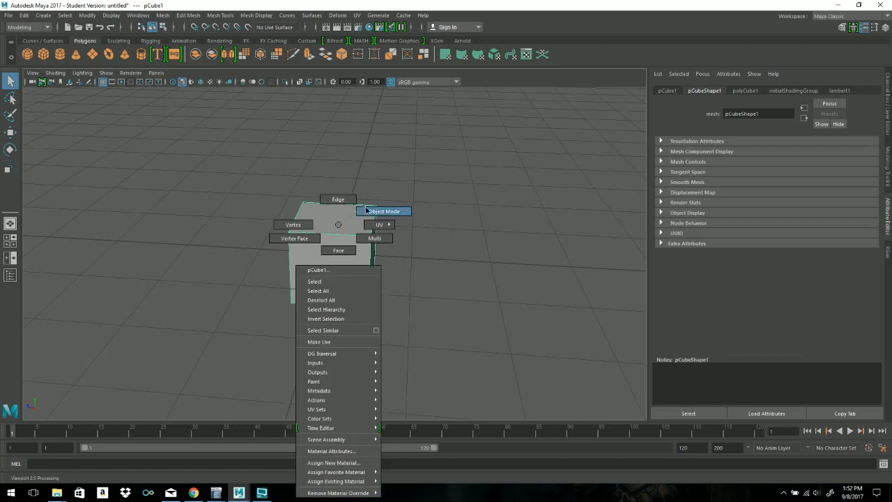
click(374, 212)
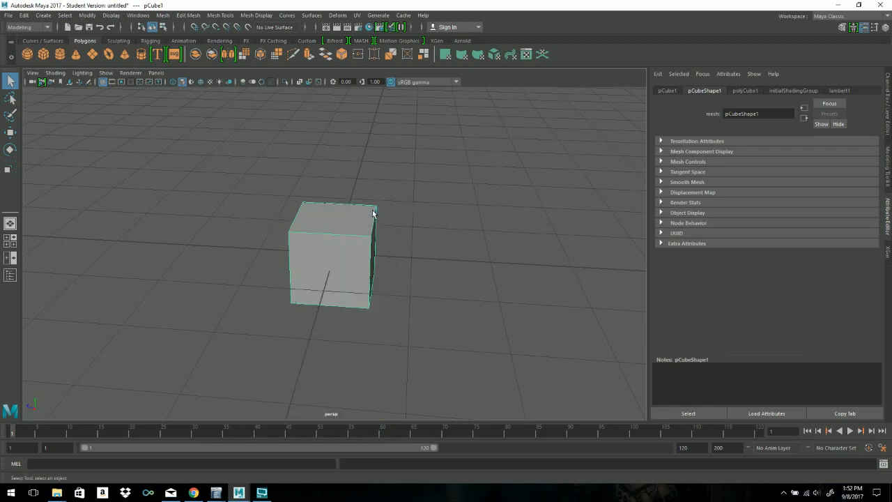
Step: Reselect the cube and switch it to Face selection mode
click(378, 197)
click(350, 243)
right_click(348, 216)
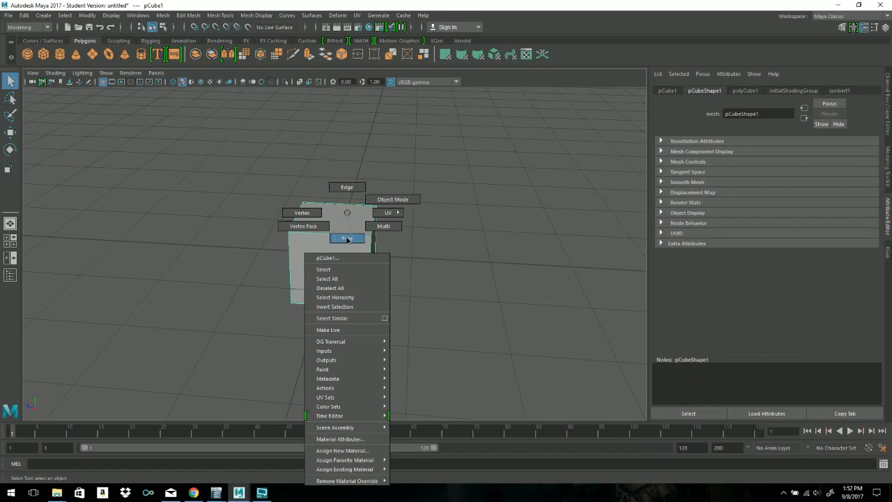
right_drag(350, 241, 350, 238)
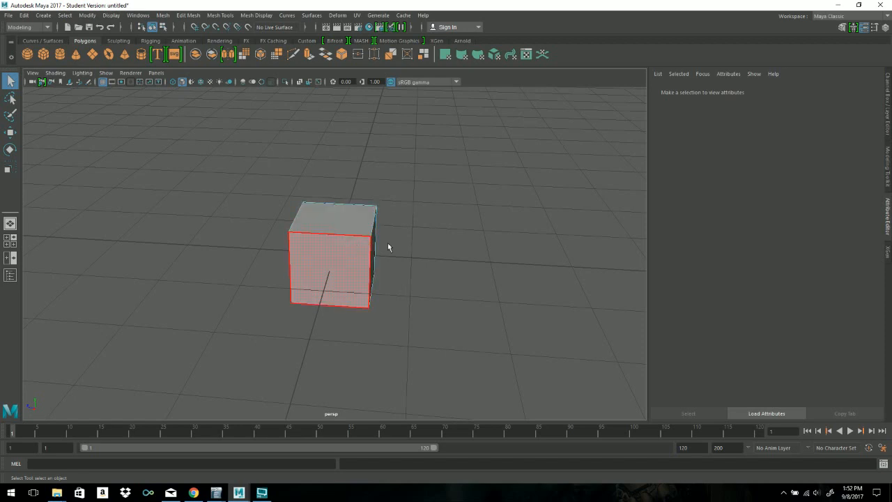
Step: Select one vertical side face of the cube and inspect it from several angles
alt+drag(382, 221, 363, 251)
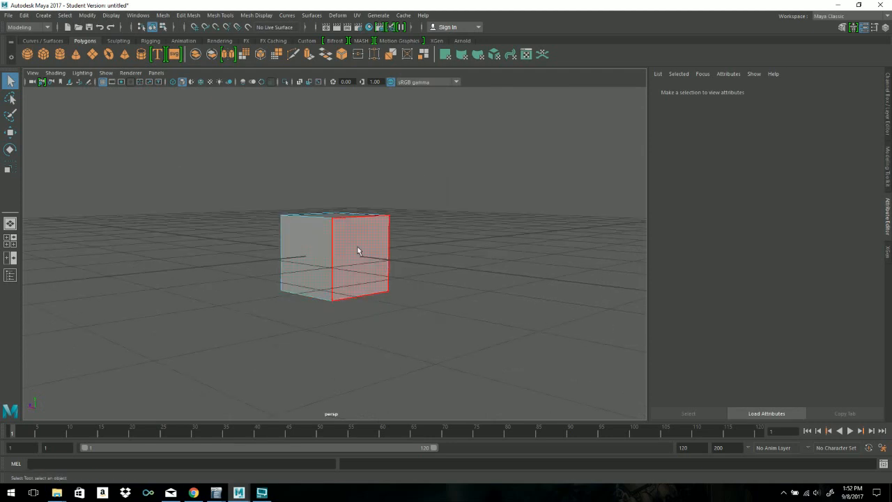
alt+drag(352, 235, 359, 275)
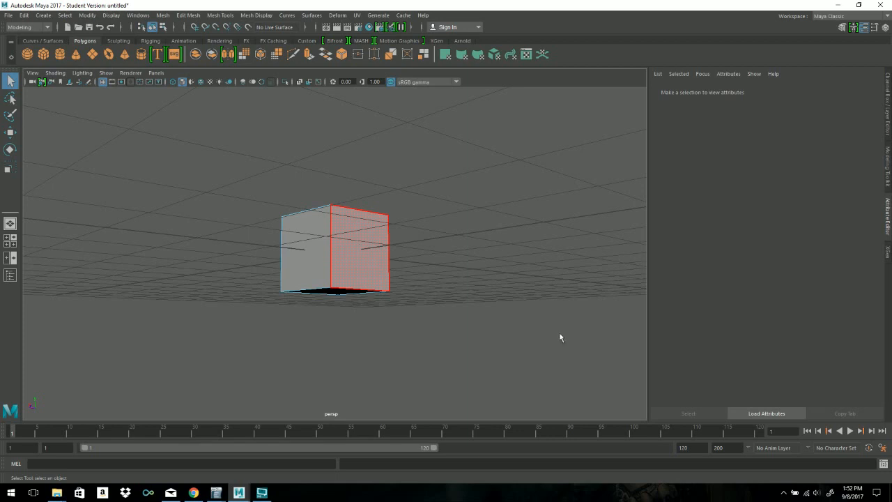
click(359, 250)
alt+drag(460, 272, 506, 328)
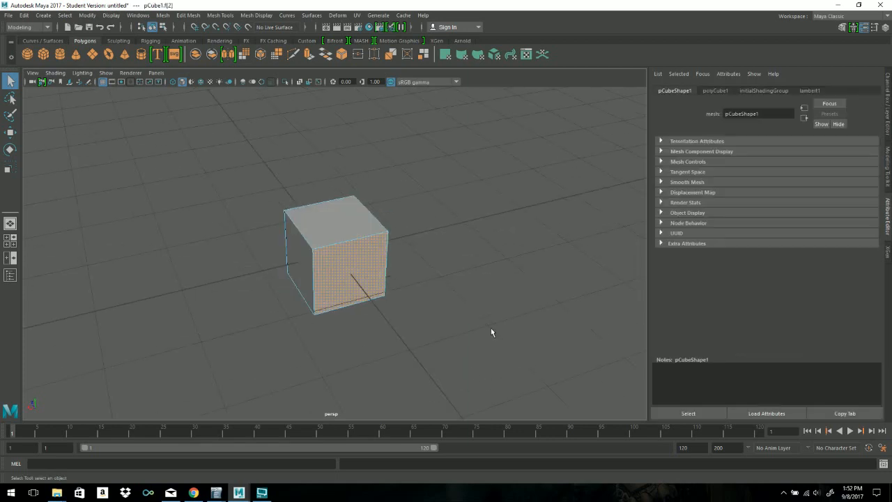
alt+drag(463, 313, 480, 298)
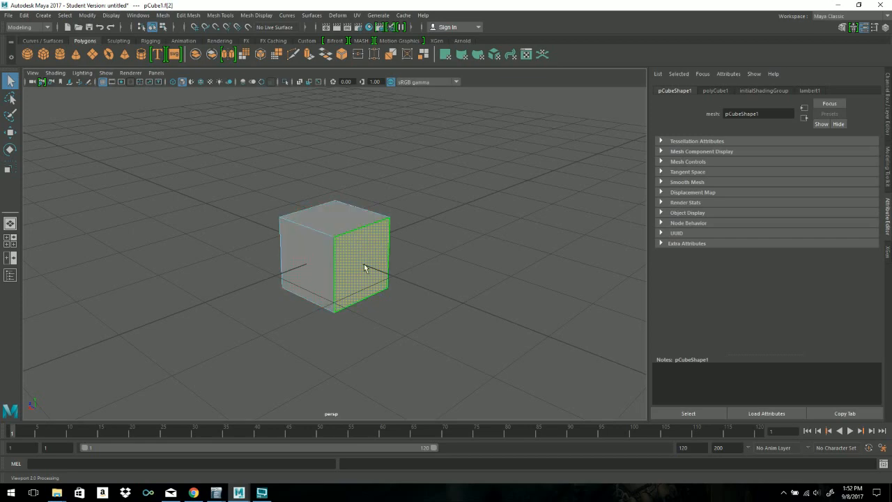
Step: Switch through the Move, Rotate and Scale tools on the selected side face, ending on the Move Tool
key(w)
key(e)
key(r)
alt+drag(375, 277, 403, 279)
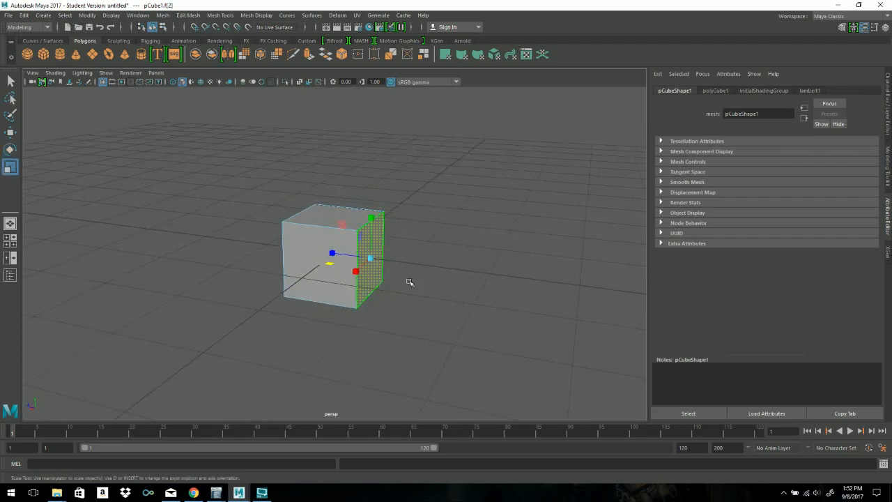
key(w)
key(e)
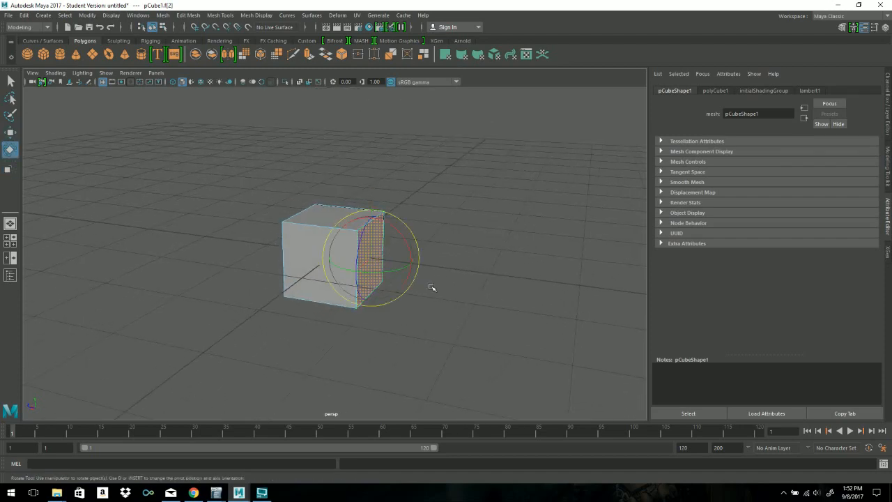
key(r)
key(w)
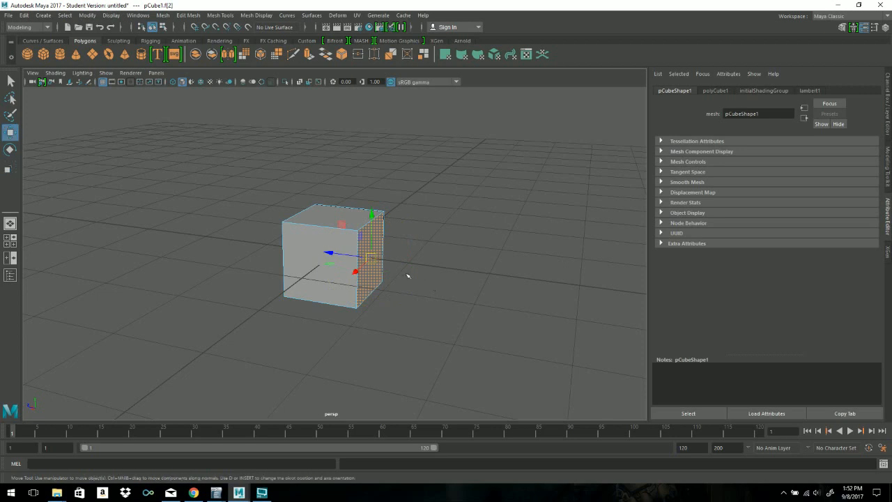
Step: Pull the selected side face outward to lengthen the cube, activate the Rotate Tool and clear the selection
drag(328, 255, 395, 282)
key(e)
drag(486, 186, 484, 244)
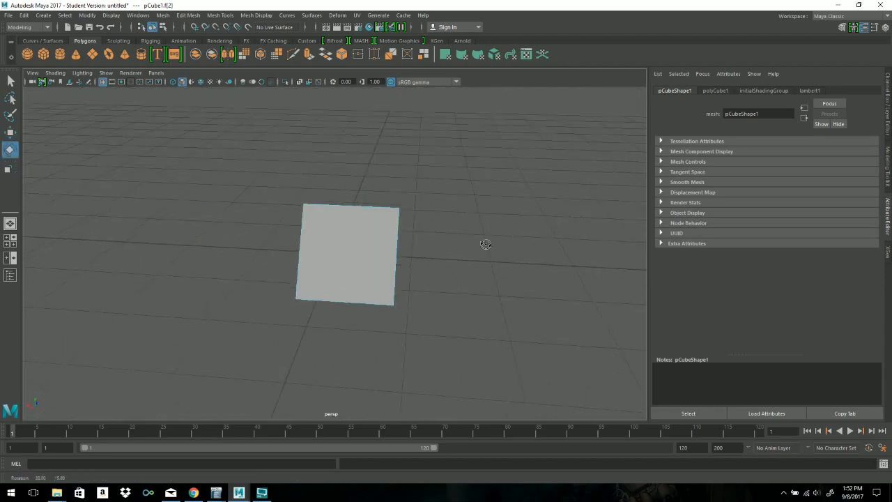
click(487, 245)
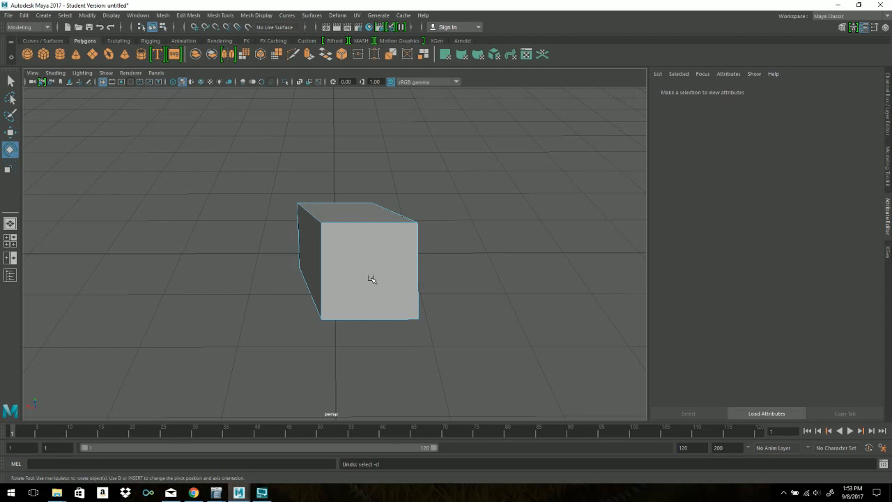
Step: Reselect the pulled-out face and scale it down uniformly to about 0.12 with the Scale Tool
click(370, 278)
alt+drag(389, 277, 411, 277)
key(r)
drag(425, 241, 418, 235)
click(498, 209)
alt+drag(498, 209, 506, 257)
Step: Undo the side face's scaling and moves to restore the original cube
key(ctrl+z)
key(ctrl+z)
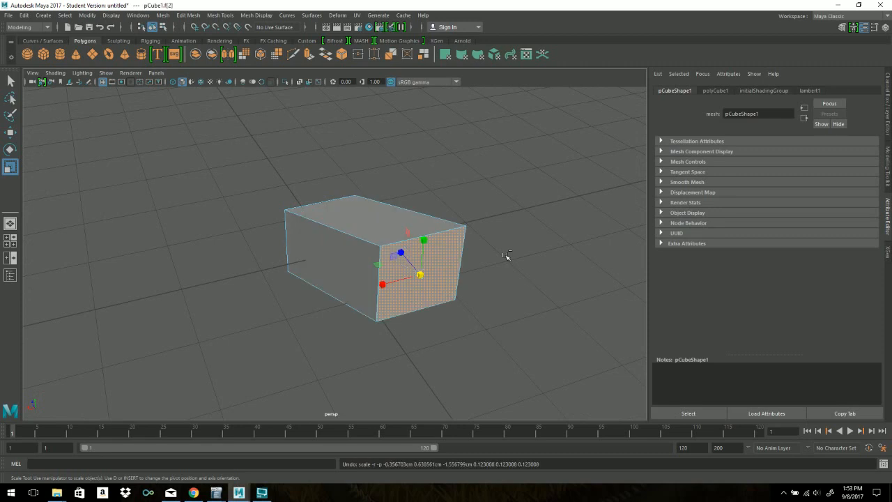
key(ctrl+z)
key(ctrl+z)
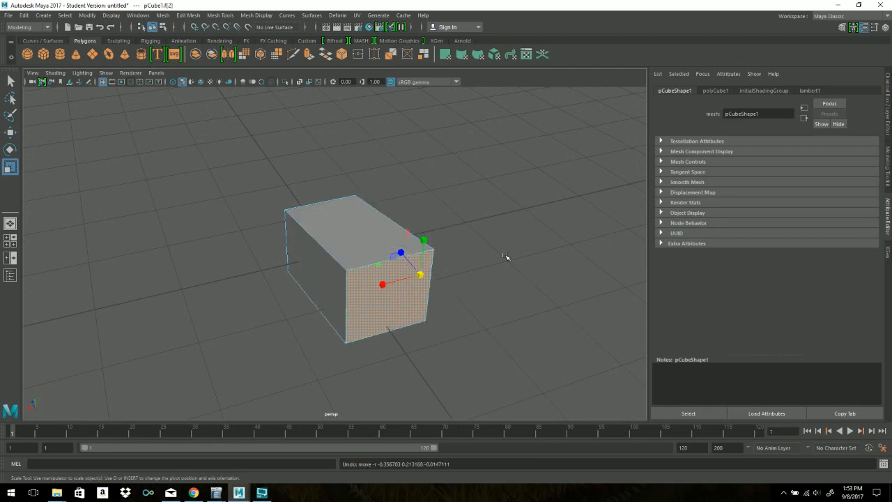
key(ctrl+z)
Step: Clear the selection and reselect the cube's side face
alt+drag(379, 317, 398, 321)
click(473, 237)
click(368, 260)
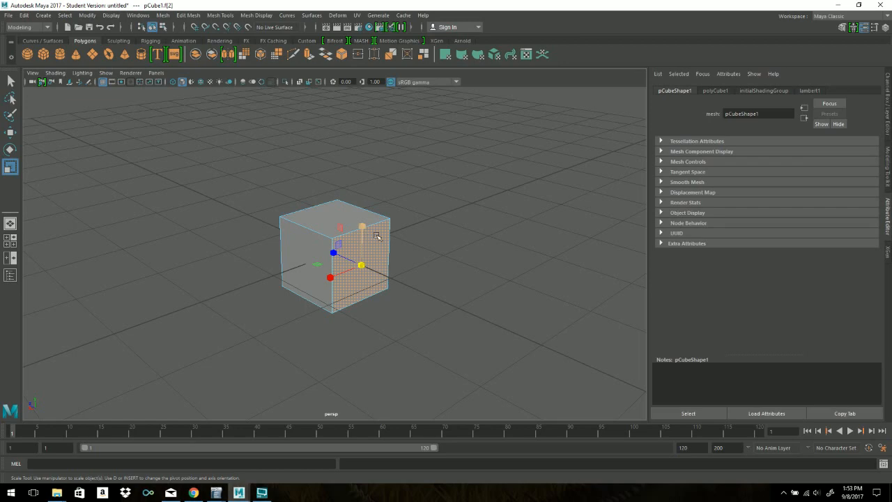
Step: Switch the cube to edge selection and pick individual edges around its top and front corner
right_click(377, 236)
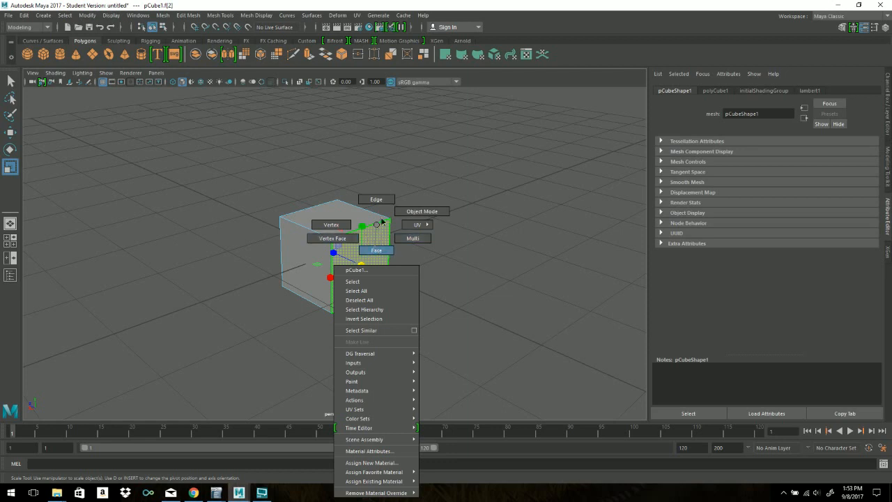
right_drag(376, 203, 377, 203)
click(301, 222)
click(346, 272)
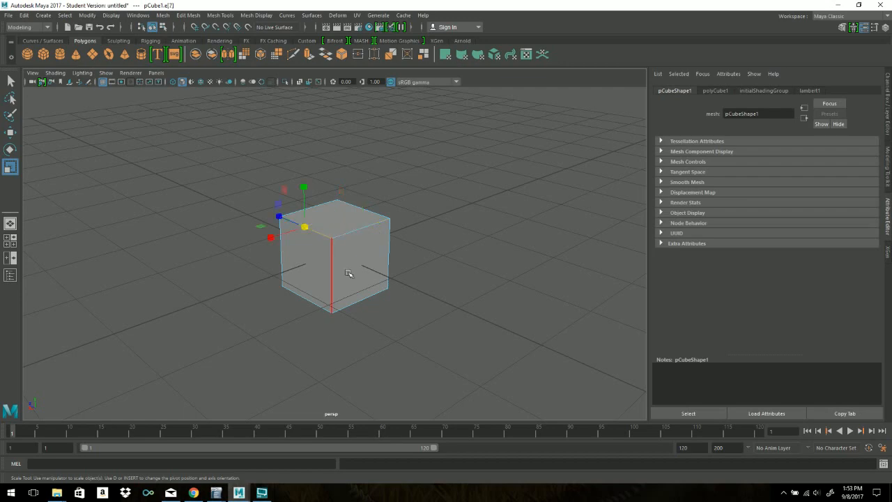
click(349, 273)
click(357, 244)
click(303, 233)
Step: Return to face selection with the side face selected, and toggle between the Select and Scale Tools, ending on the Select Tool
right_drag(359, 243, 362, 252)
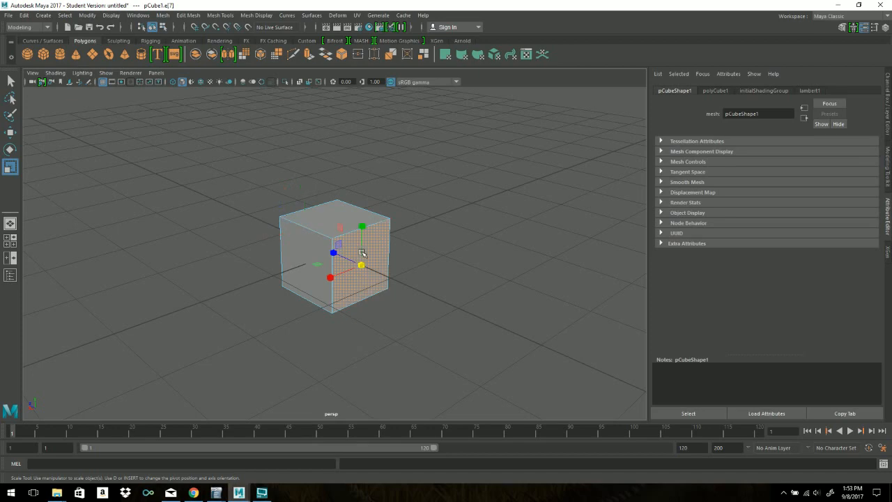
alt+drag(452, 257, 333, 260)
key(q)
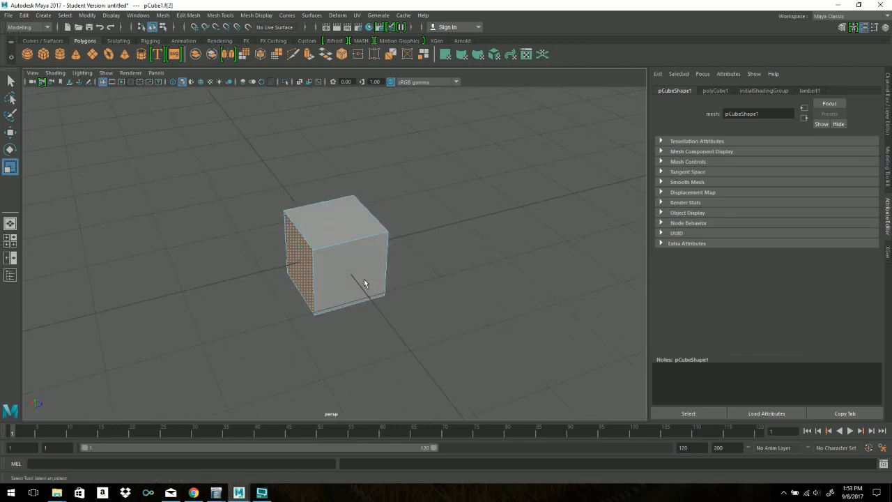
key(r)
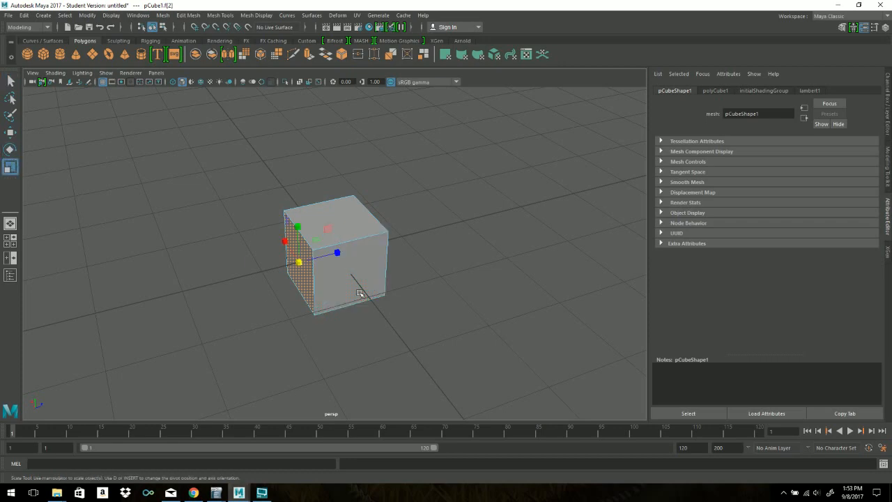
alt+drag(350, 327, 399, 325)
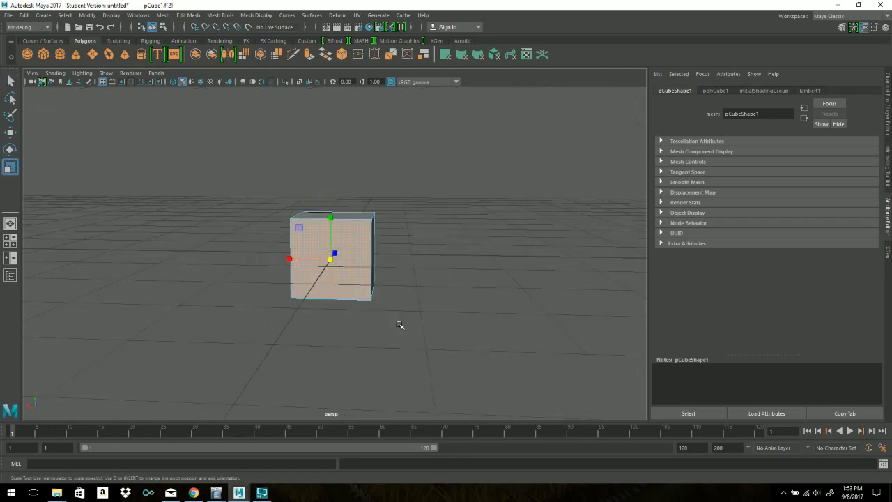
click(333, 258)
key(q)
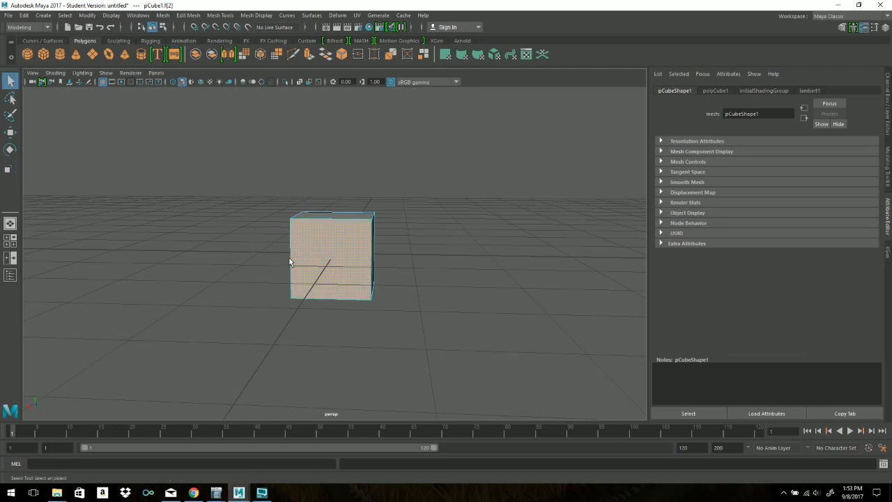
alt+drag(408, 285, 332, 251)
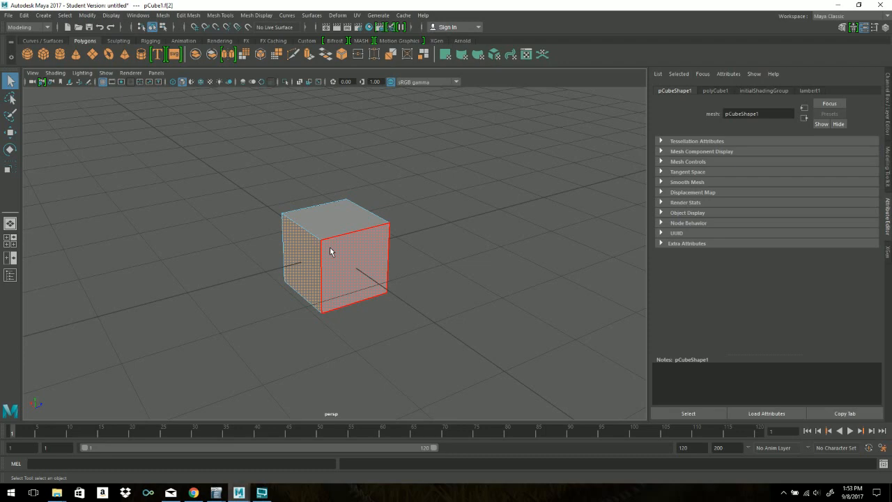
Step: Select one face of the cube and extend the selection to all six faces
click(344, 265)
alt+drag(418, 315, 308, 267)
click(367, 251)
shift+click(367, 251)
alt+drag(442, 283, 345, 265)
shift+click(319, 236)
shift+click(345, 267)
alt+drag(278, 237, 424, 285)
alt+drag(335, 246, 347, 267)
alt+drag(399, 277, 295, 288)
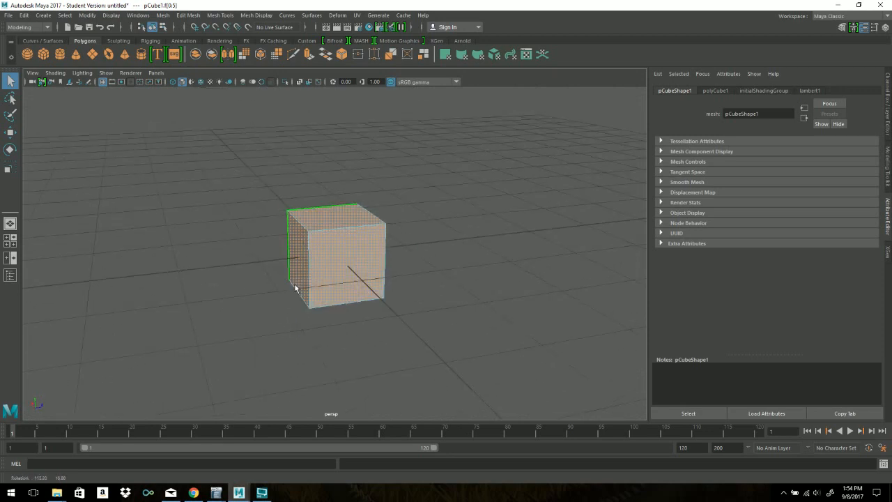
Step: Remove individual faces from the selection and clear what remains selected
ctrl+click(361, 268)
alt+drag(401, 337, 412, 280)
ctrl+click(337, 250)
alt+drag(501, 289, 394, 301)
click(252, 312)
alt+drag(252, 312, 177, 297)
Step: Switch the cube back to edge selection and select a single edge of its top face
right_click(351, 240)
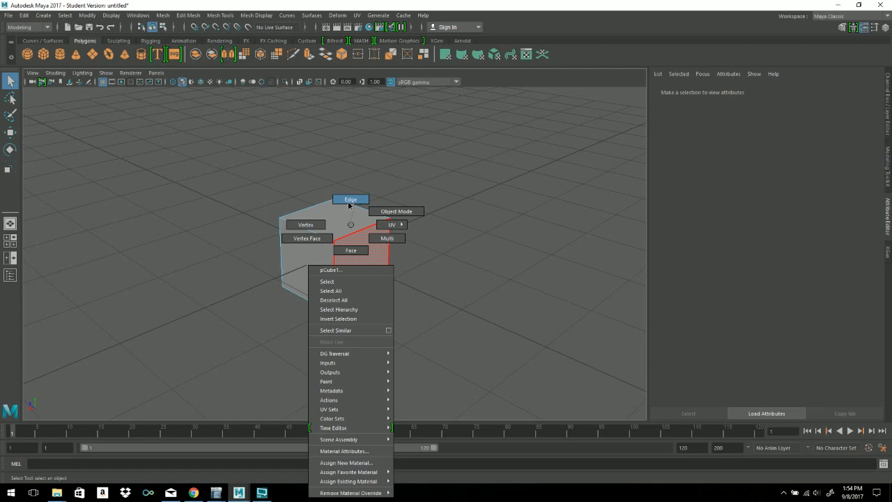
right_drag(347, 225, 347, 203)
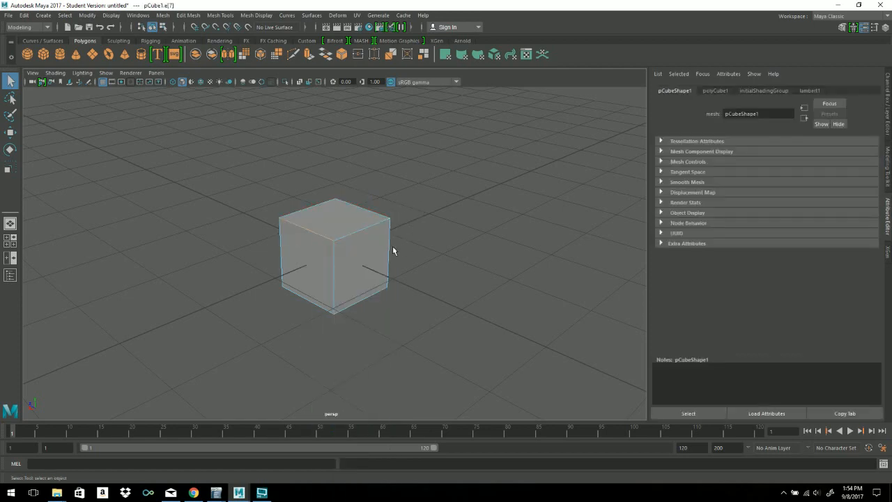
click(349, 234)
alt+drag(426, 296, 346, 324)
click(365, 253)
alt+right_drag(404, 276, 679, 361)
click(380, 292)
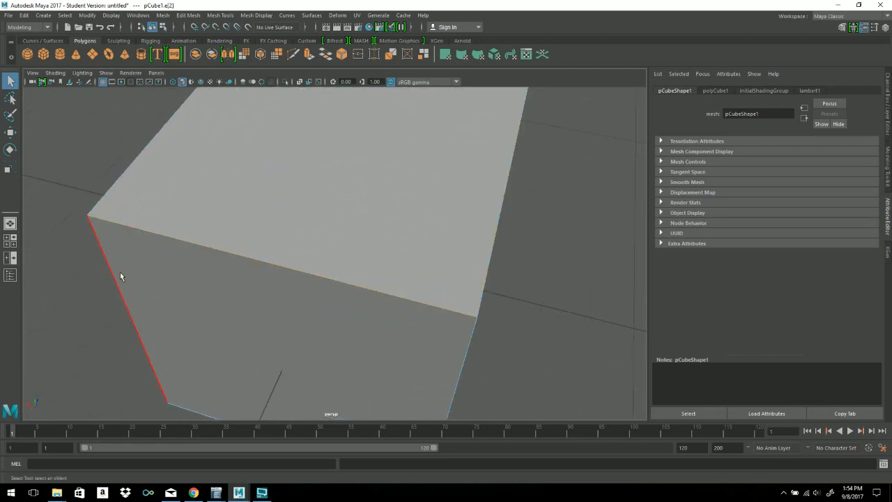
Step: Select further single edges on different sides of the cube
alt+right_drag(467, 283, 382, 305)
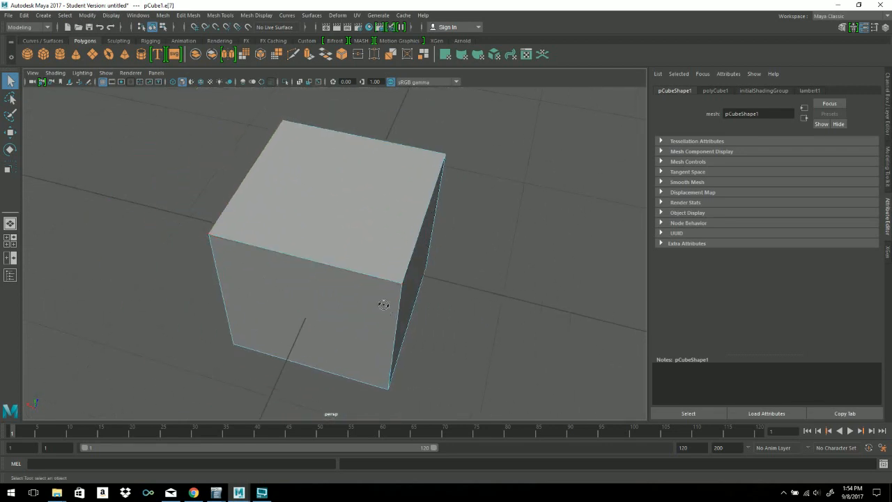
alt+drag(382, 305, 342, 254)
click(332, 268)
alt+drag(457, 290, 350, 234)
click(339, 209)
alt+drag(400, 280, 543, 330)
alt+drag(337, 287, 410, 319)
Step: Select the three edges meeting at the cube's front upper corner together, and clear the selection
click(335, 246)
alt+drag(385, 230, 360, 249)
shift+click(363, 206)
shift+click(276, 200)
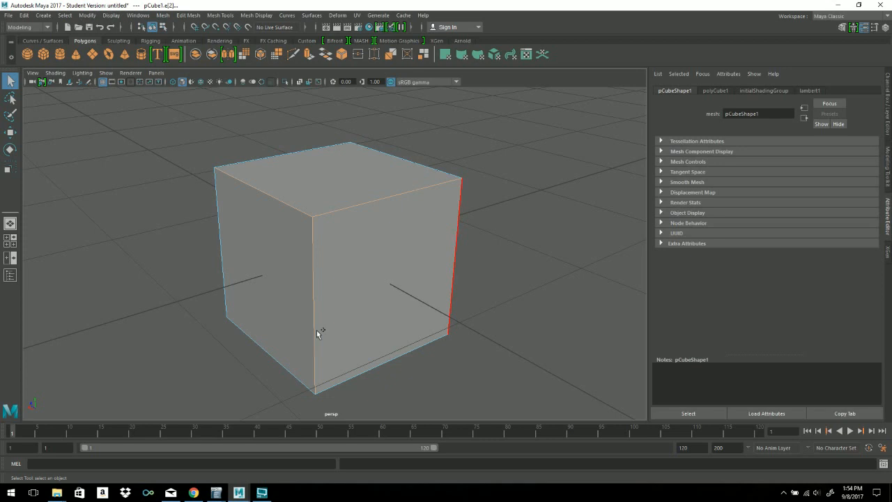
click(501, 271)
Step: Select the cube's front vertical edge, and replace it with an adjoining front edge of the top face
alt+drag(509, 290, 312, 238)
click(311, 239)
alt+drag(411, 259, 432, 294)
alt+right_drag(432, 294, 317, 258)
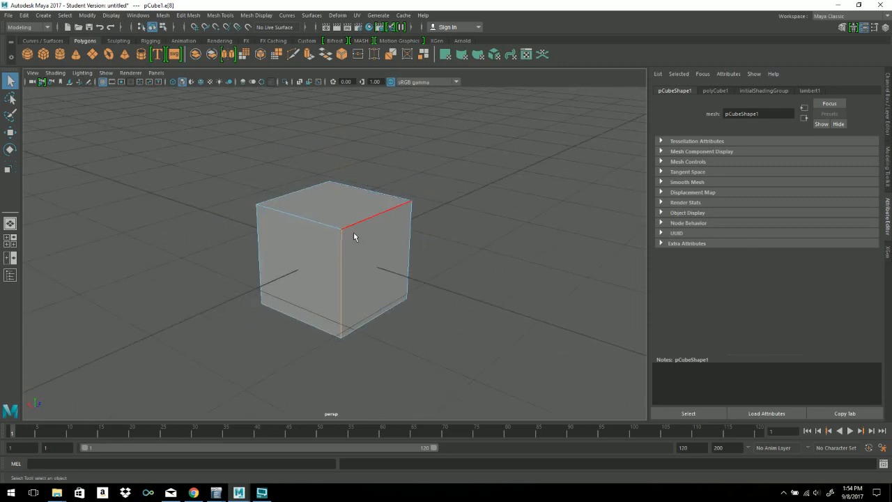
click(303, 219)
Step: Create a polygon cylinder beside the cube and cut a horizontal edge loop around its middle with the Multi-Cut Tool
alt+right_drag(428, 277, 216, 269)
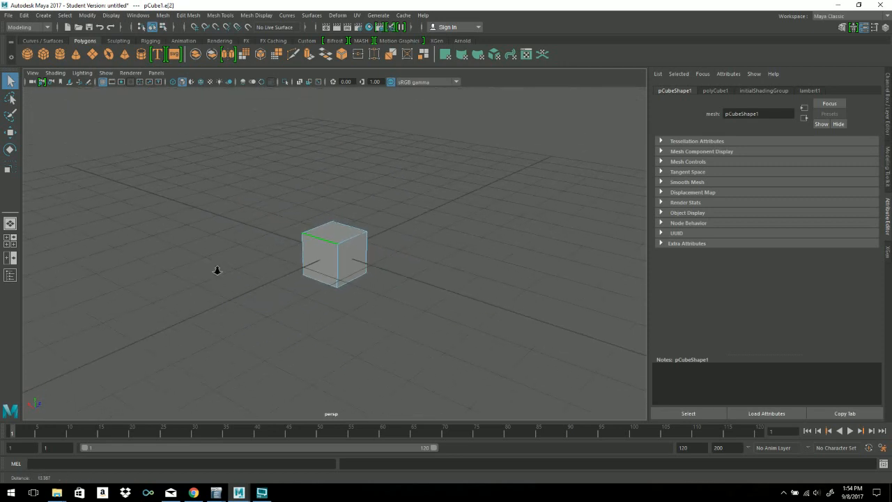
click(61, 54)
key(w)
drag(303, 244, 209, 212)
click(294, 55)
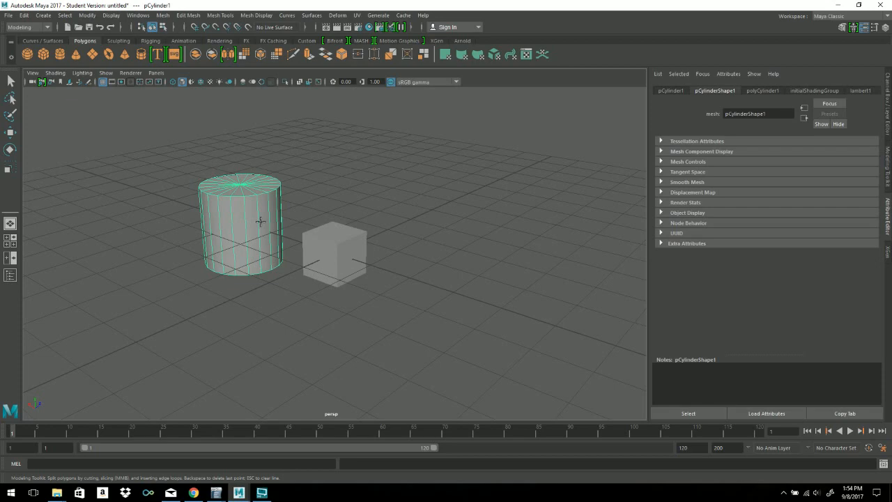
click(12, 82)
Step: Select one segment of the cylinder's middle edge ring, and extend the selection to the whole loop
alt+right_drag(391, 210, 627, 246)
alt+middle_drag(338, 257, 489, 352)
alt+drag(436, 292, 442, 244)
alt+right_drag(439, 300, 534, 320)
alt+middle_drag(503, 203, 487, 56)
alt+middle_drag(388, 285, 383, 259)
alt+right_drag(382, 259, 510, 270)
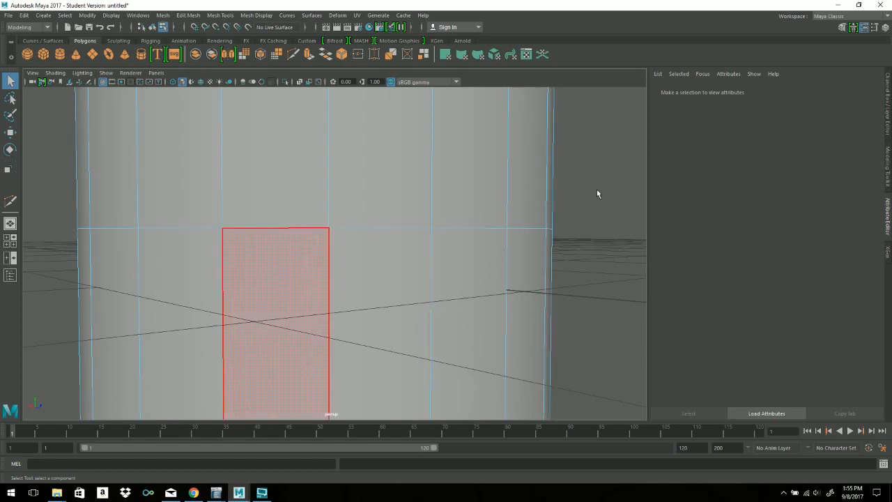
alt+drag(503, 229, 397, 254)
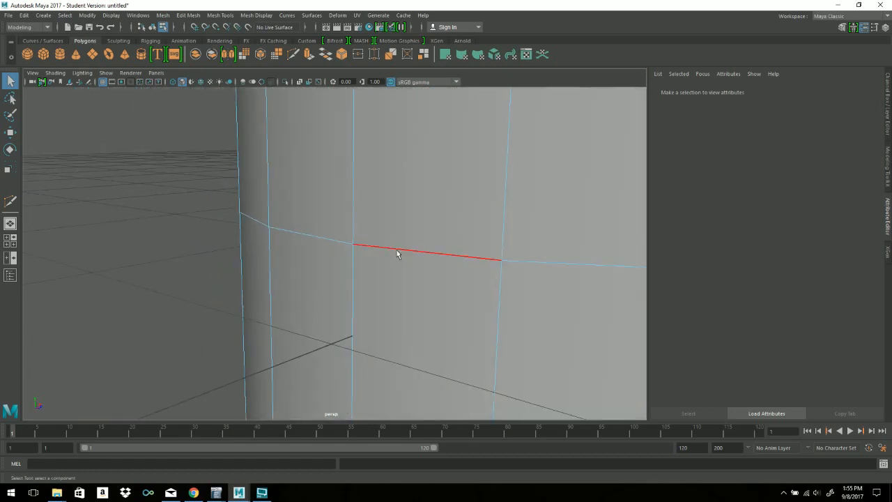
alt+drag(458, 257, 366, 257)
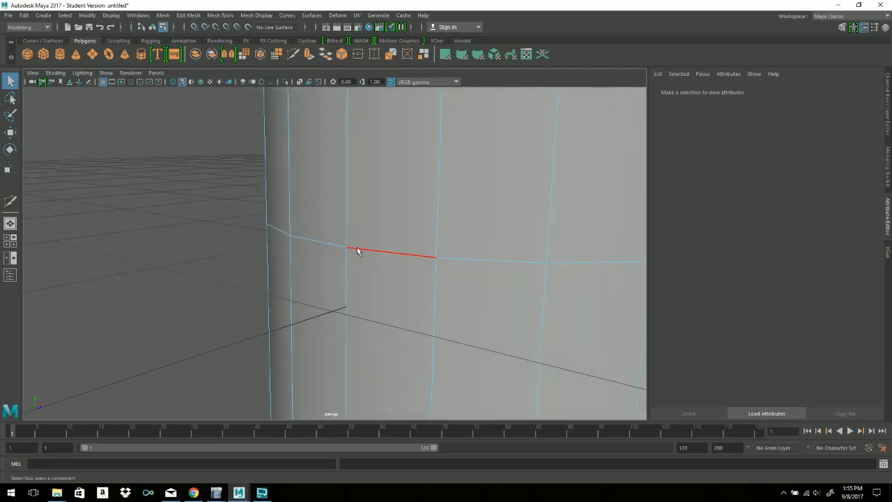
alt+right_drag(647, 243, 514, 254)
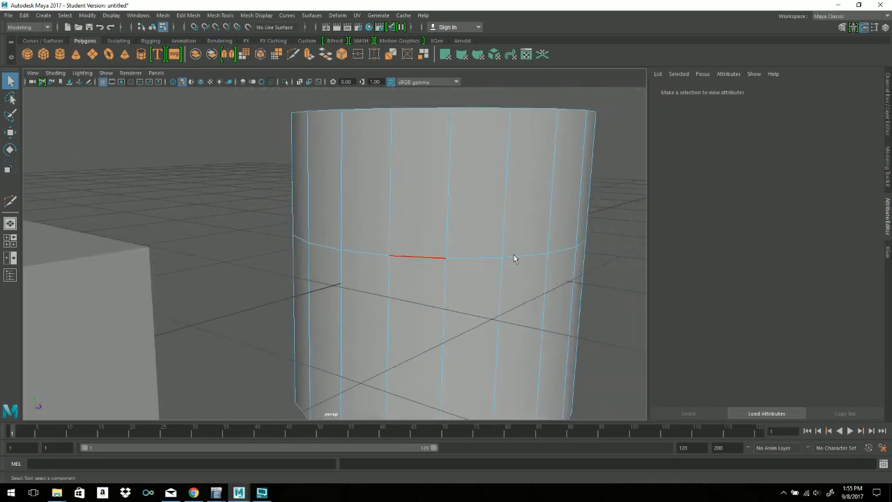
click(371, 257)
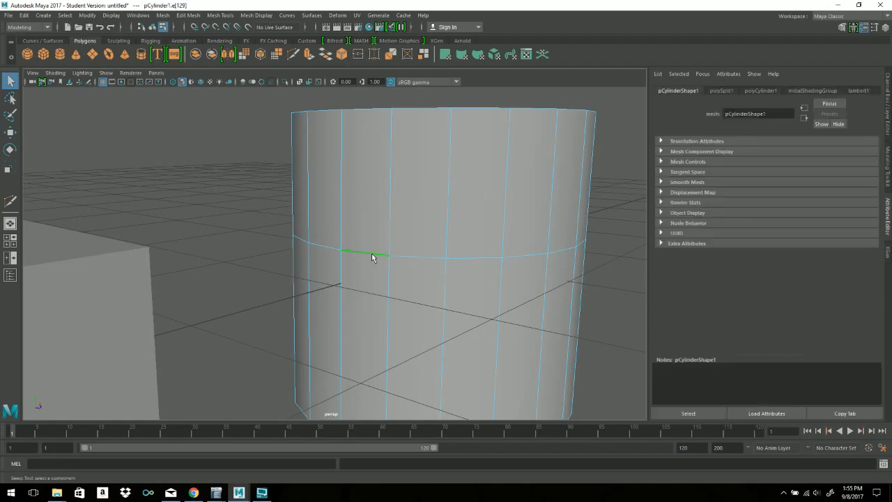
double_click(371, 255)
Step: Select the lengthwise edge loop running down the cylinder's side and check it from above and below
alt+drag(588, 269, 524, 317)
scroll(545, 279, up, 3)
scroll(524, 318, down, 5)
alt+drag(313, 299, 382, 243)
click(347, 213)
alt+drag(379, 204, 327, 216)
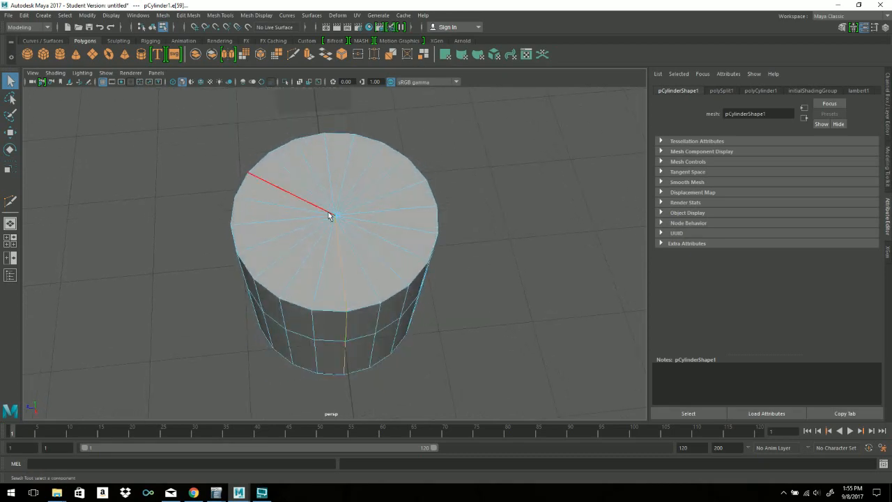
alt+drag(351, 343, 343, 241)
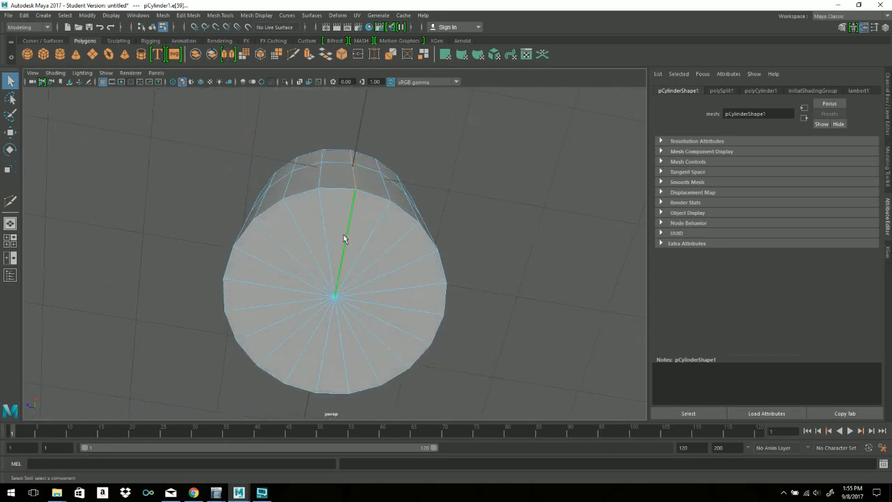
alt+drag(356, 180, 361, 219)
Step: Select the edge loop around the cylinder's bottom rim
double_click(344, 310)
alt+drag(344, 308, 430, 193)
alt+drag(336, 183, 288, 390)
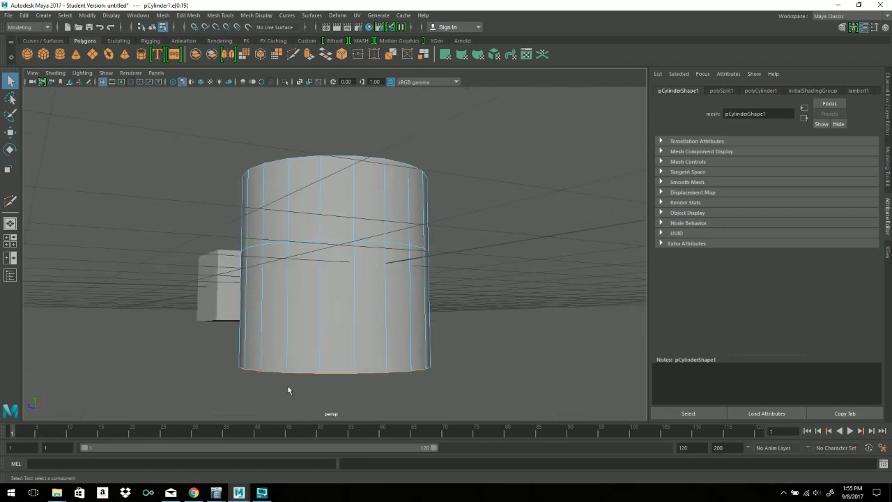
Step: Switch the cylinder to object mode and delete it
alt+drag(502, 329, 324, 214)
right_drag(324, 211, 378, 189)
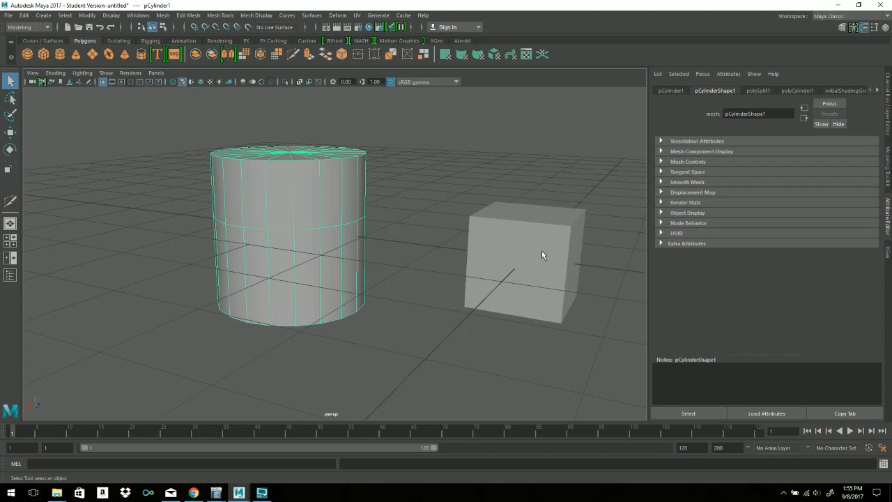
key(Delete)
Step: Frame the remaining cube in the perspective view and reselect it
click(521, 222)
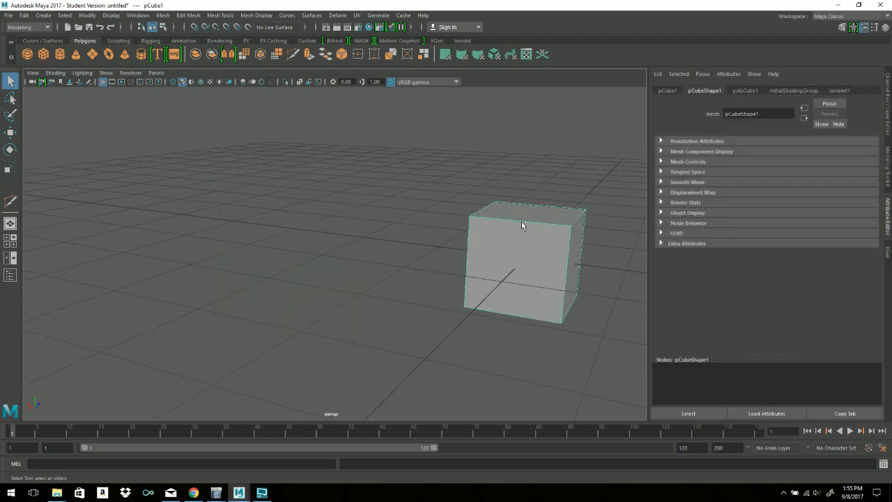
key(f)
click(472, 329)
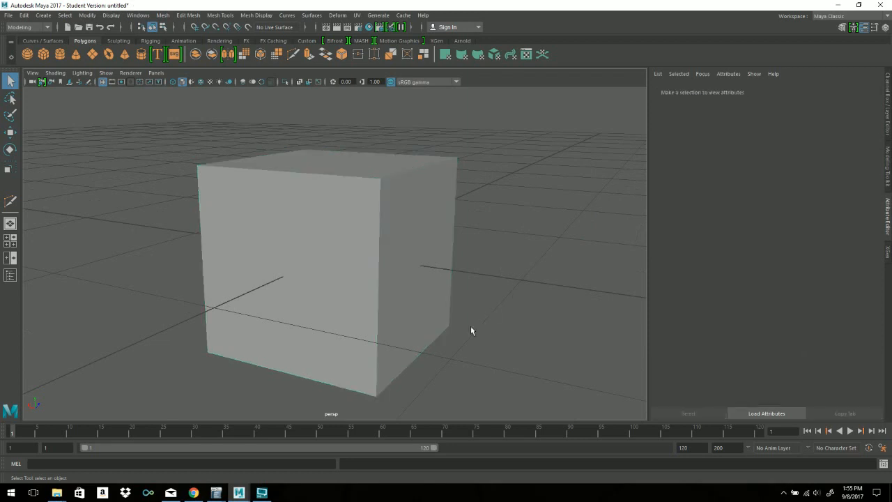
alt+drag(472, 329, 381, 234)
click(382, 234)
Step: Switch the cube to vertex selection and select one of its upper corner vertices
alt+drag(394, 285, 334, 202)
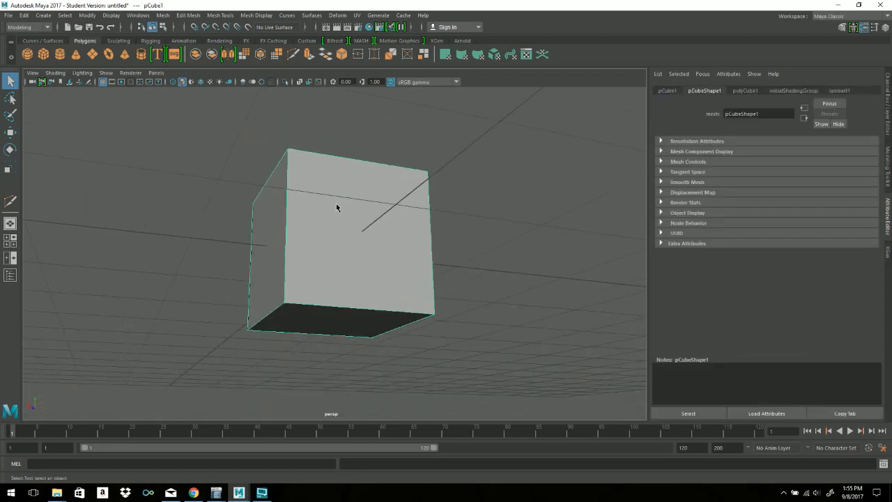
right_click(336, 205)
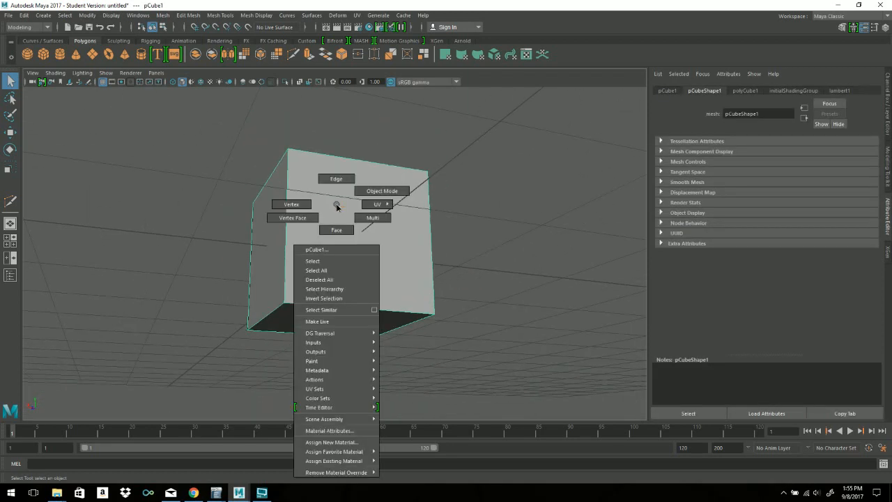
mouse_move(292, 208)
right_down()
mouse_move(376, 218)
mouse_move(293, 207)
right_up()
alt+drag(331, 220, 358, 188)
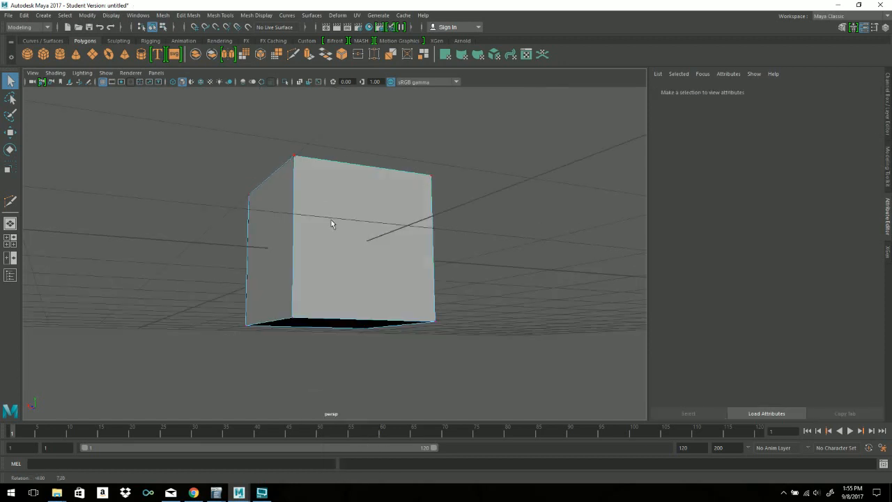
click(417, 187)
Step: Examine the selected corner vertex up close and the cube's other top corners
alt+drag(321, 211, 321, 279)
scroll(469, 253, up, 5)
alt+middle_drag(474, 163, 341, 209)
scroll(490, 233, up, 5)
scroll(492, 193, up, 2)
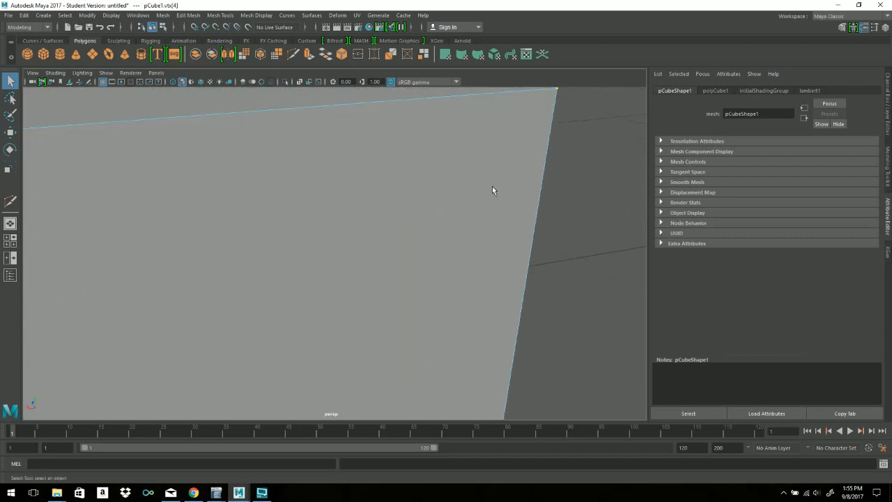
scroll(484, 216, down, 6)
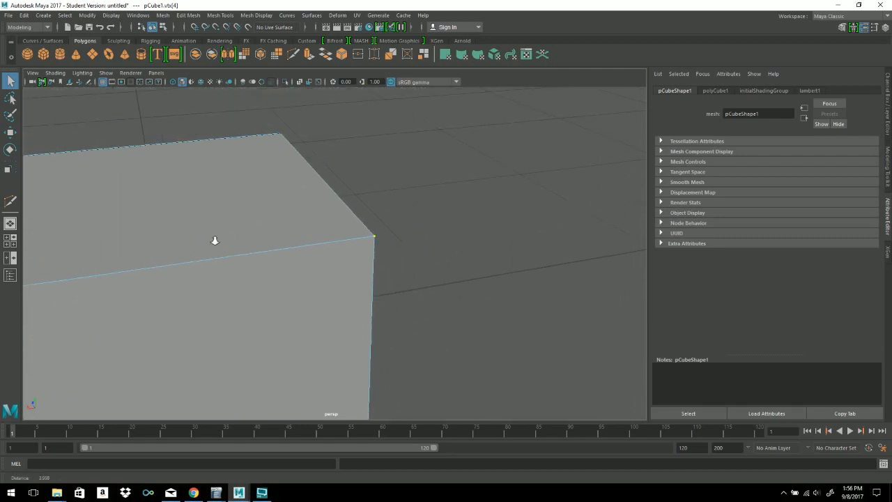
alt+middle_drag(416, 231, 469, 193)
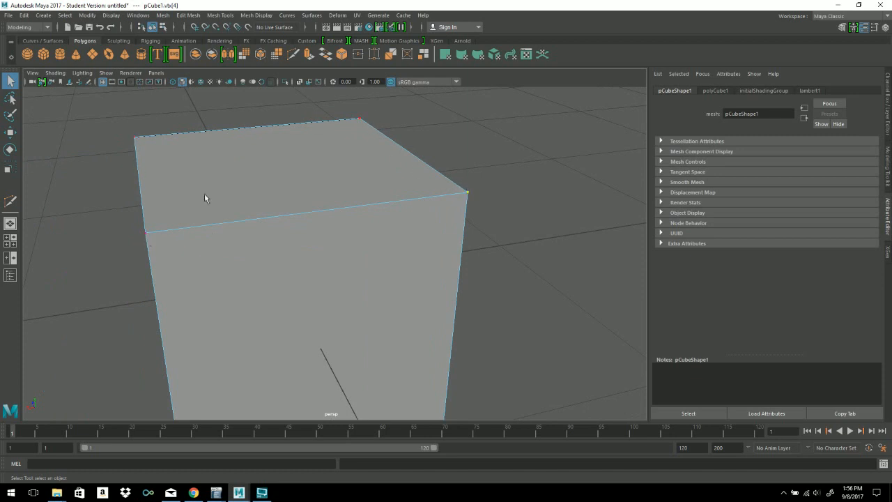
alt+drag(275, 161, 284, 230)
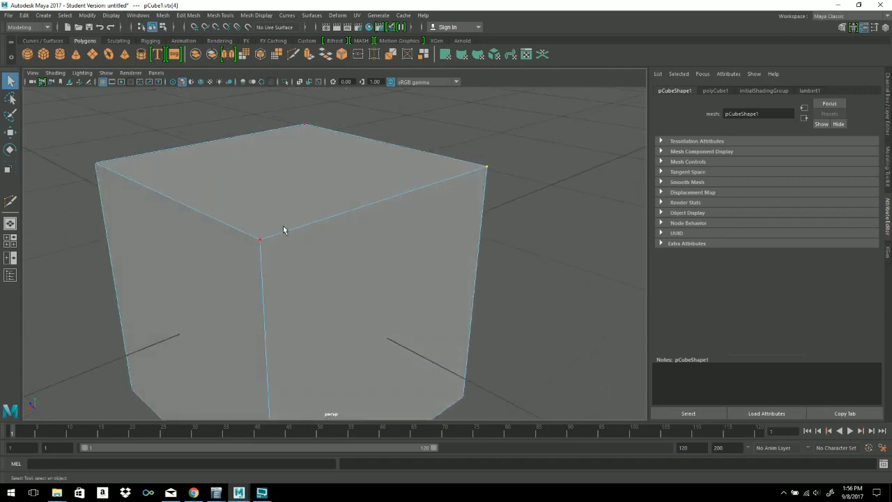
Step: Move two of the cube's upper corner vertices freely with the Move tool to distort its shape
alt+drag(304, 300, 384, 281)
alt+right_drag(384, 281, 323, 310)
alt+drag(323, 311, 465, 356)
key(w)
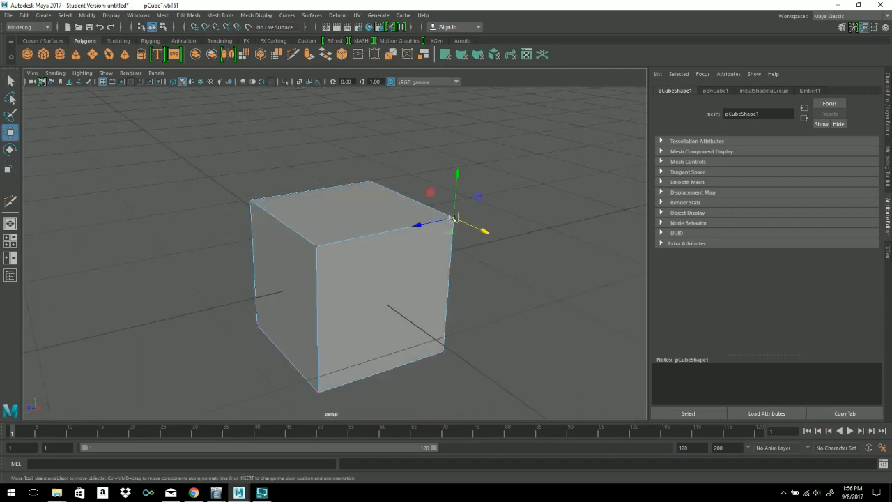
click(319, 247)
drag(318, 247, 290, 185)
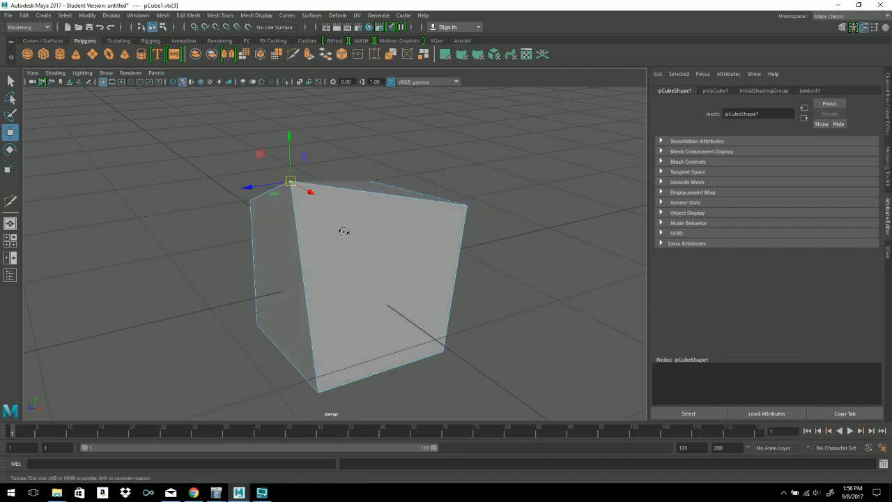
Step: Undo the moves of the cube's upper corner vertices
alt+drag(383, 264, 358, 231)
key(ctrl+z)
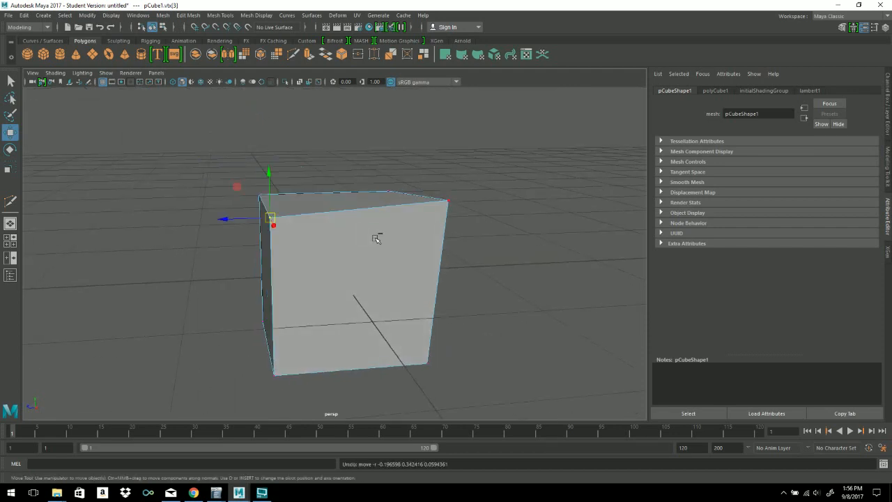
key(ctrl+z)
key(ctrl+z)
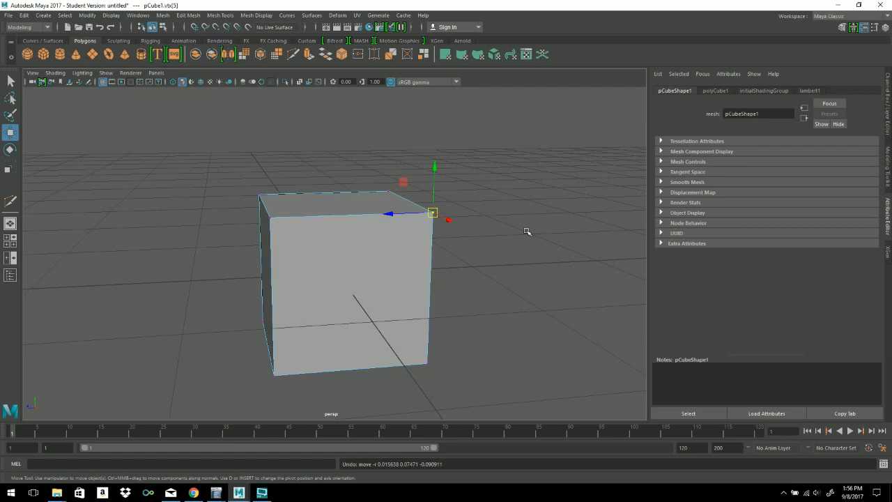
Step: Move a rear top corner vertex, then the adjacent front top and bottom corner vertices, slightly outward
click(388, 192)
click(433, 212)
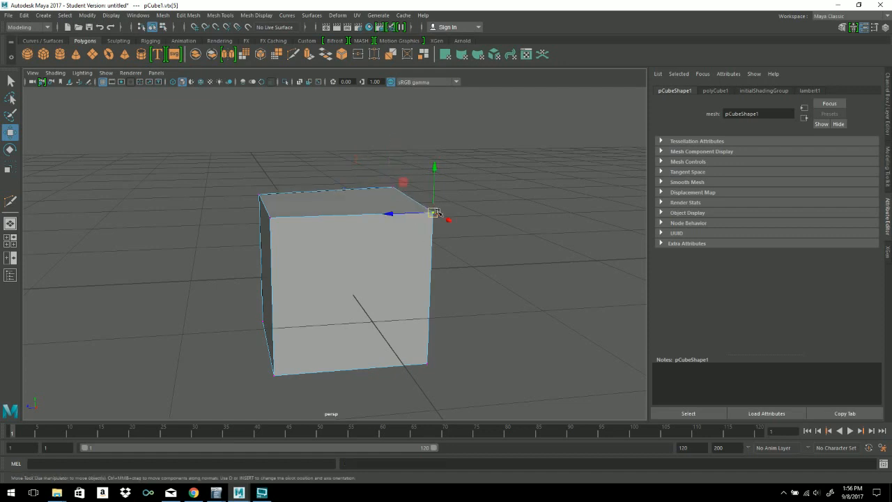
drag(434, 211, 444, 204)
click(428, 363)
drag(428, 364, 437, 373)
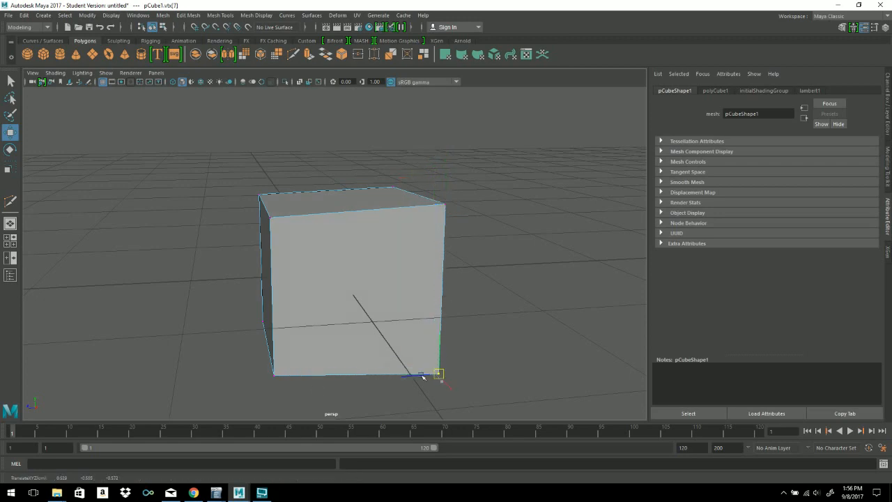
click(274, 375)
click(445, 204)
Step: Undo the corner vertex moves and selections to restore the regular cube
alt+drag(475, 329, 441, 340)
key(ctrl+z)
key(ctrl+z)
key(ctrl+z)
key(ctrl+z)
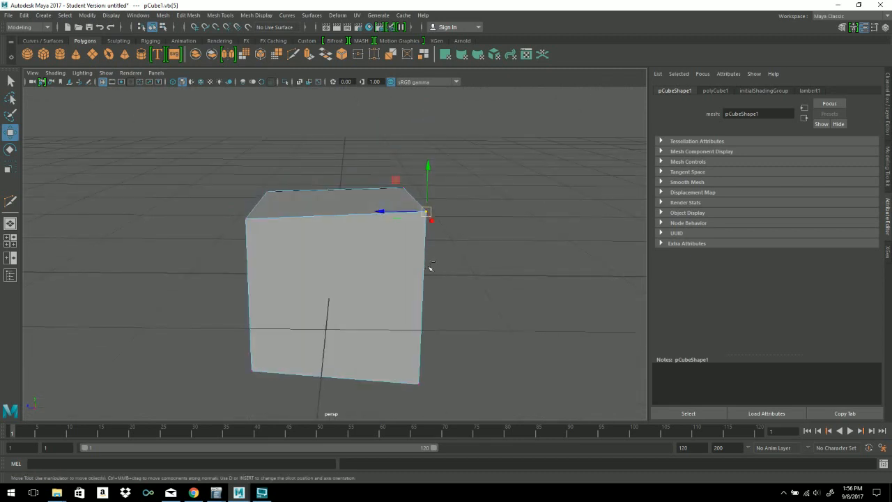
key(ctrl+z)
key(ctrl+z)
key(ctrl+z)
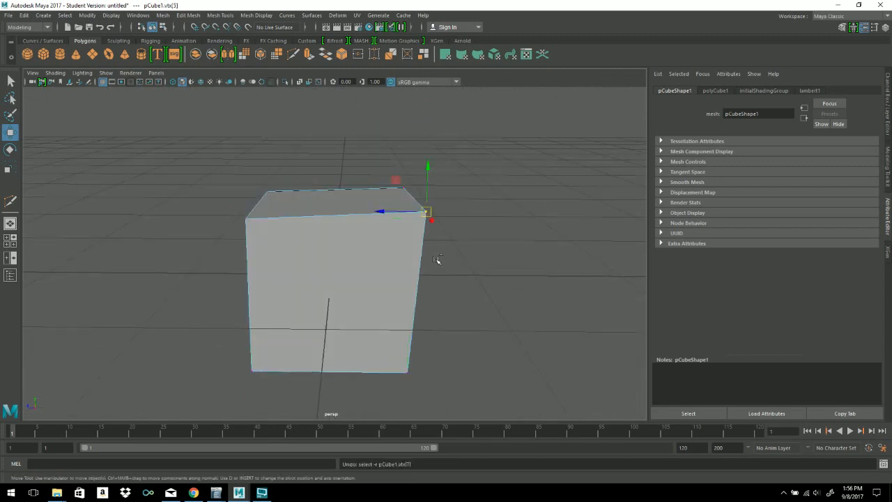
Step: Return the cube to object mode, smooth it twice into a sphere, and reselect the smoothed mesh
right_drag(360, 199, 404, 181)
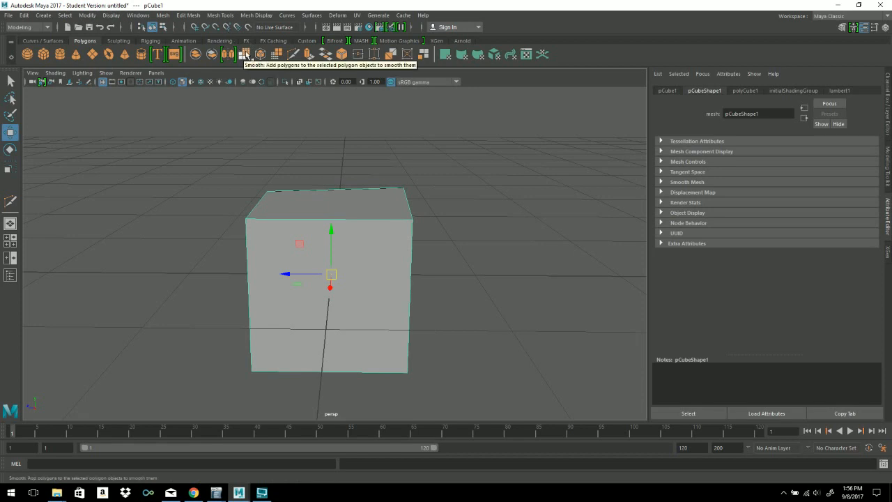
click(245, 56)
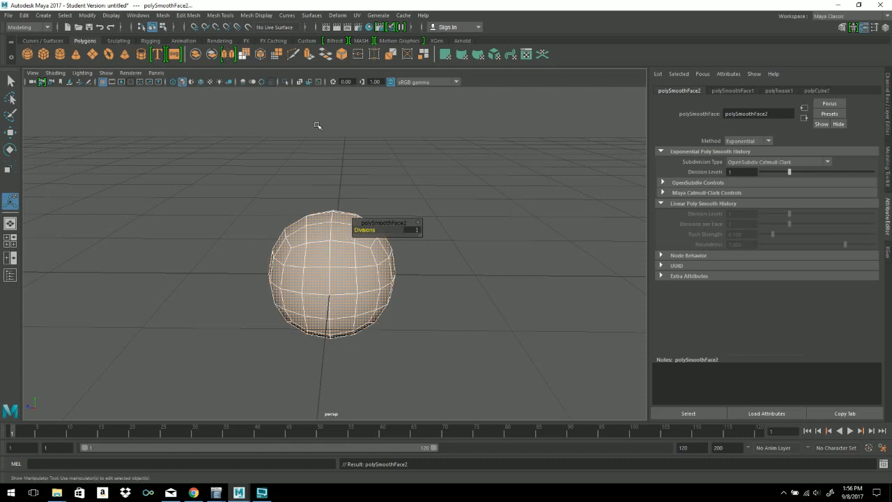
click(422, 173)
click(381, 247)
scroll(378, 285, up, 3)
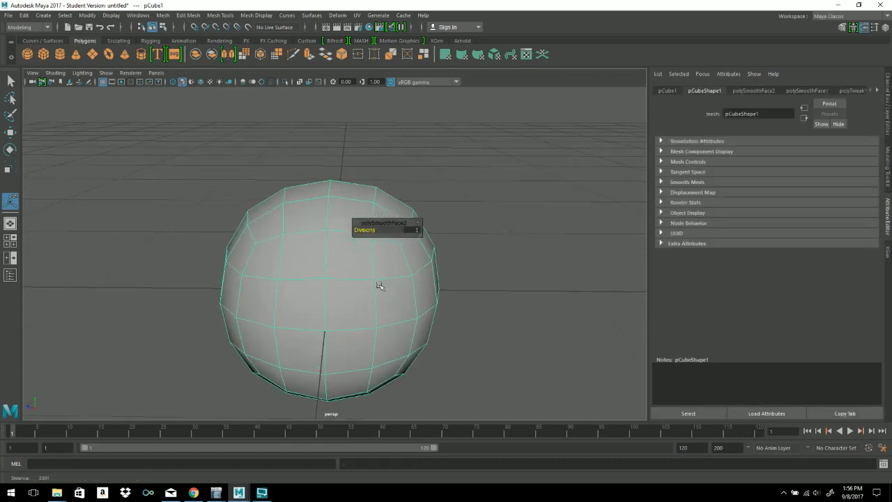
Step: Switch the smoothed sphere to vertex selection and select one of its upper vertices
right_click(337, 224)
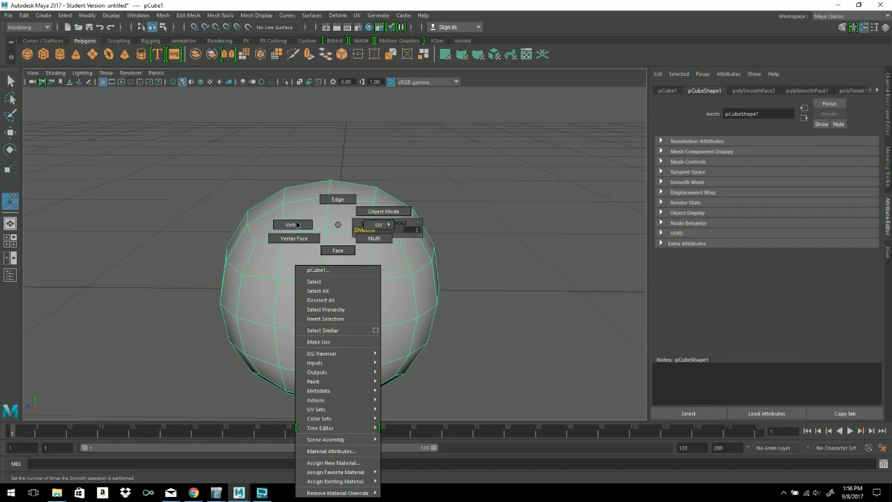
click(296, 224)
alt+drag(392, 279, 381, 224)
click(383, 228)
Step: Move several upper vertices of the smoothed sphere one at a time with the Move tool
alt+drag(370, 289, 439, 255)
key(w)
drag(416, 212, 398, 190)
click(350, 192)
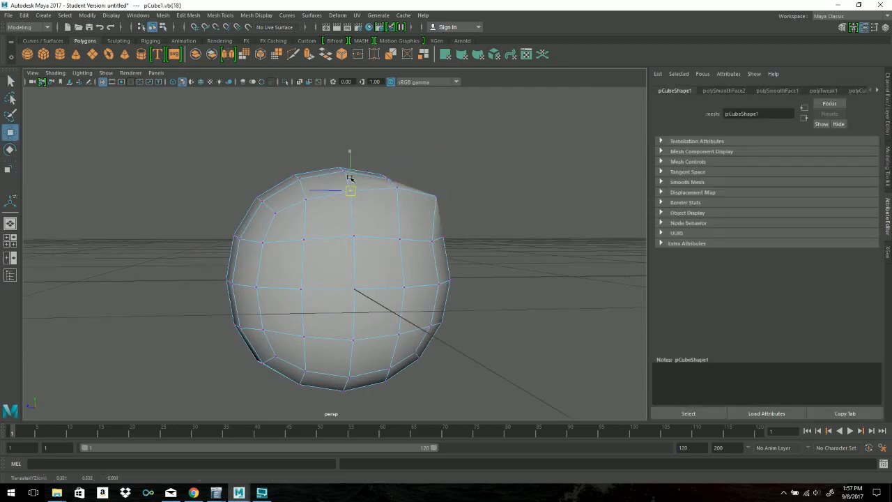
click(303, 200)
drag(311, 198, 311, 179)
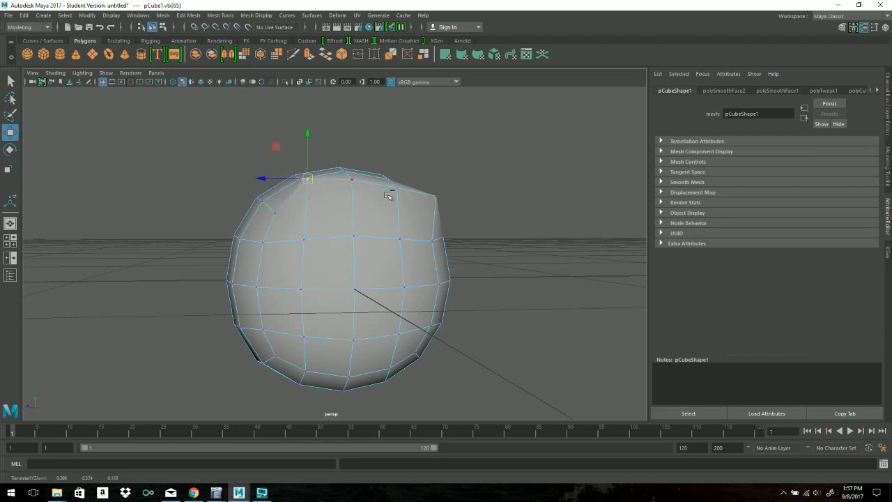
Step: Undo the individual vertex moves on the sphere
key(ctrl+z)
key(ctrl+z)
key(ctrl+z)
key(ctrl+z)
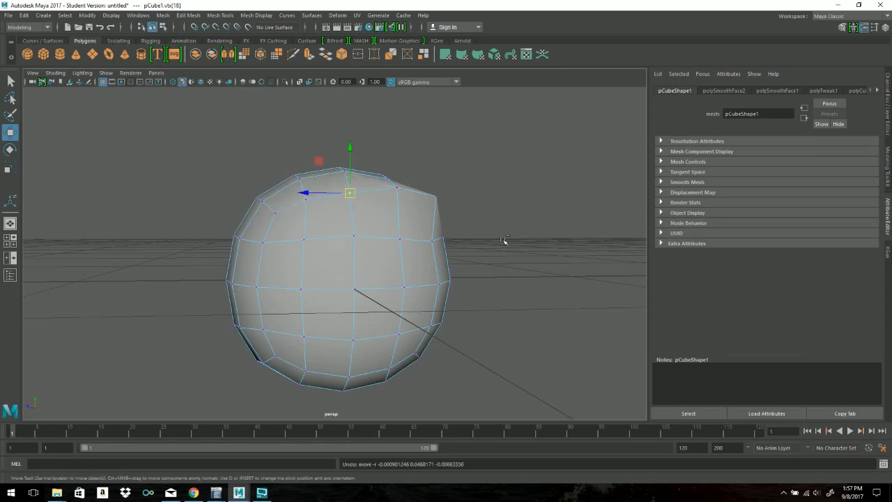
key(ctrl+z)
key(ctrl+z)
key(ctrl+z)
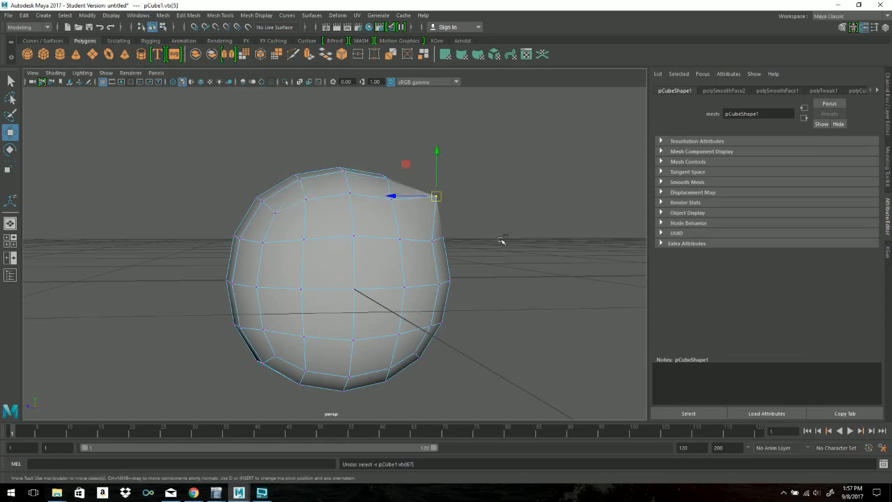
alt+drag(502, 241, 393, 238)
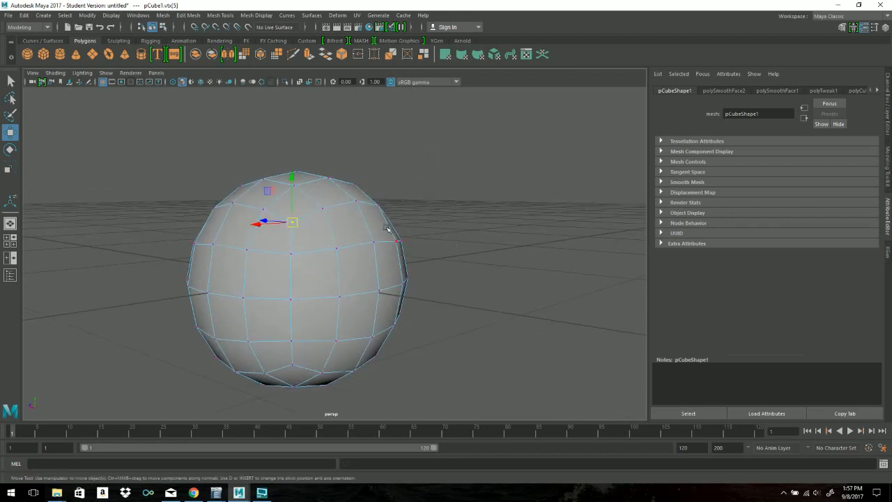
Step: Select a vertex on the sphere's upper side and turn on Soft Select
click(355, 186)
alt+drag(403, 203, 424, 221)
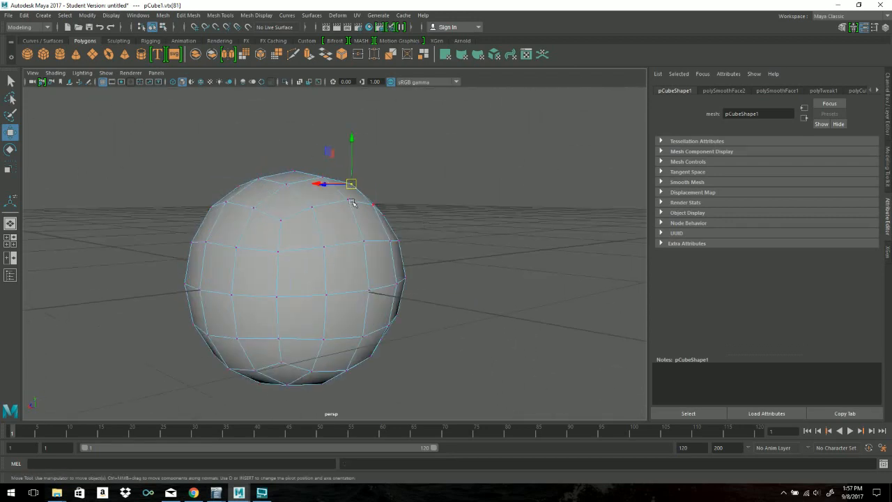
click(373, 205)
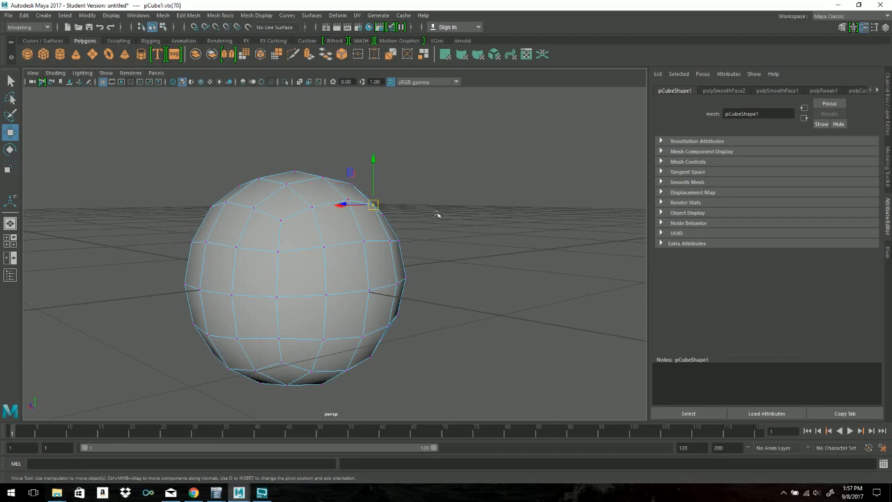
key(b)
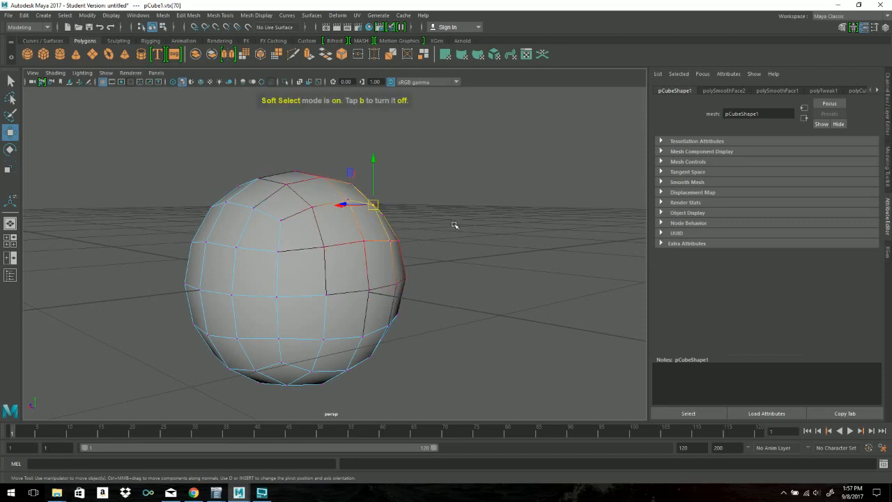
Step: Inspect the soft selection's falloff, then pull the selected vertex away from the sphere to form a teardrop shape
alt+drag(417, 195, 311, 265)
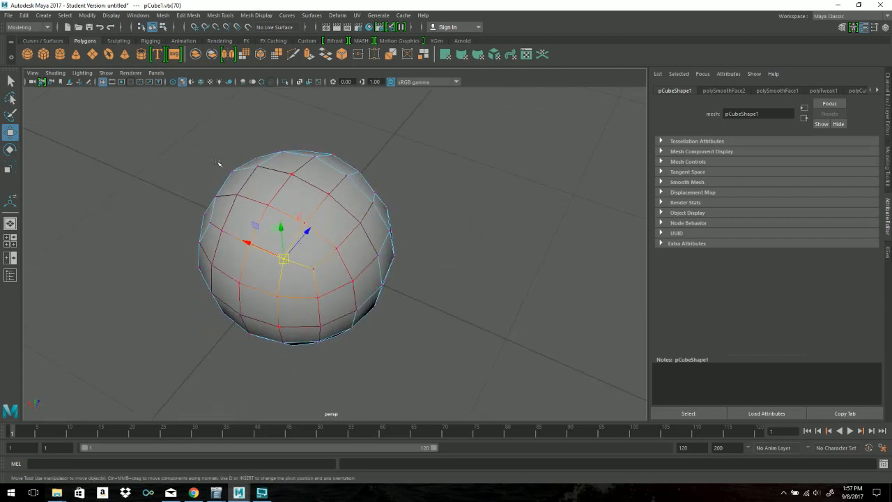
scroll(313, 277, up, 5)
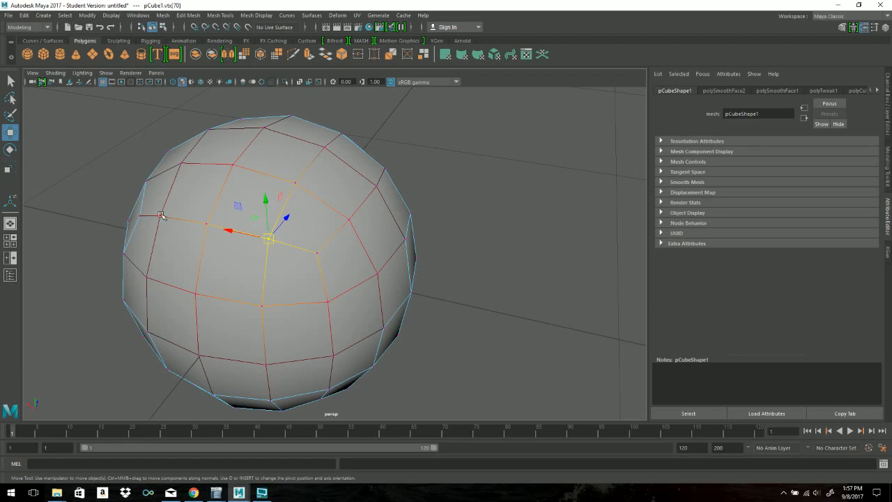
alt+drag(343, 296, 407, 275)
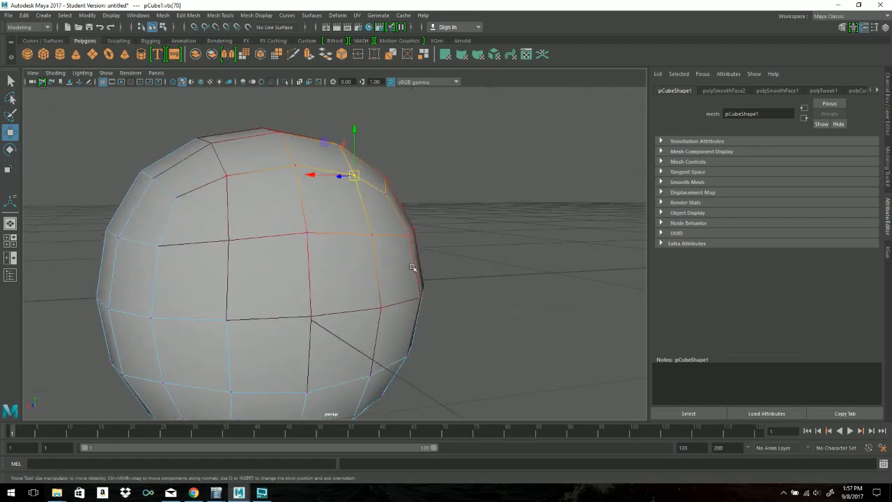
alt+right_drag(407, 275, 314, 248)
alt+drag(313, 247, 363, 244)
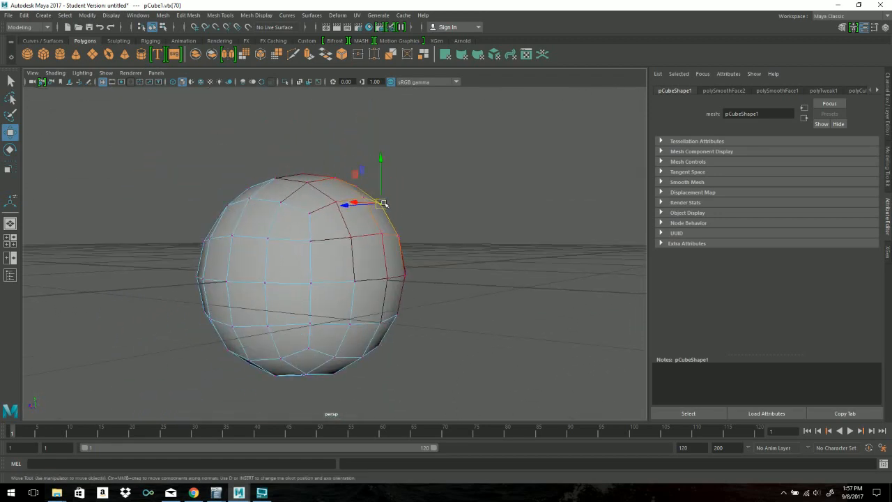
drag(382, 204, 329, 218)
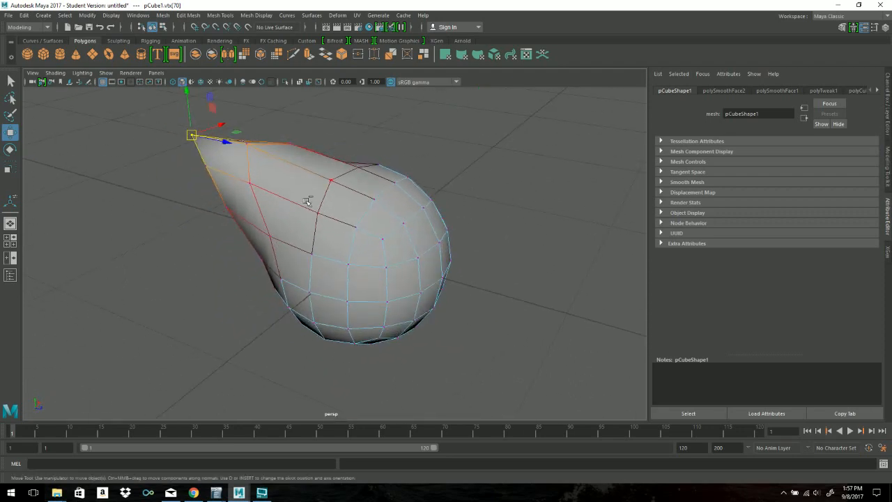
Step: Pull further vertices outward with Soft Select to form a second point on the opposite side
click(319, 214)
click(404, 223)
alt+drag(405, 224, 460, 165)
alt+drag(474, 205, 419, 161)
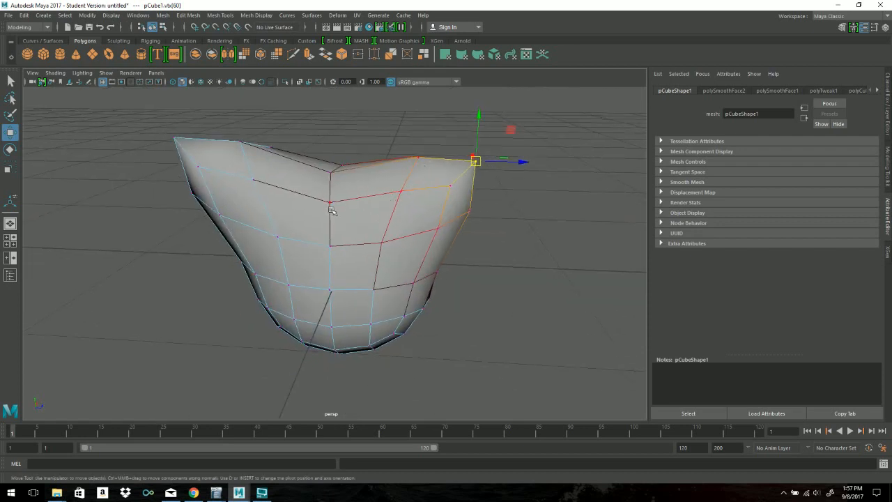
Step: Undo all soft-selected vertex moves to restore the round sphere
alt+drag(323, 267, 442, 279)
key(ctrl+z)
key(ctrl+z)
key(ctrl+z)
key(ctrl+z)
key(ctrl+z)
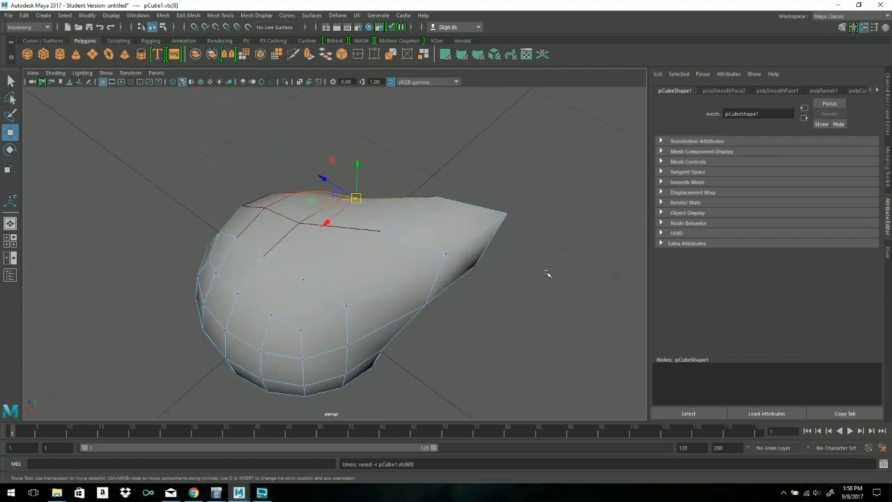
alt+drag(553, 297, 338, 190)
key(ctrl+z)
key(ctrl+z)
alt+drag(369, 223, 342, 231)
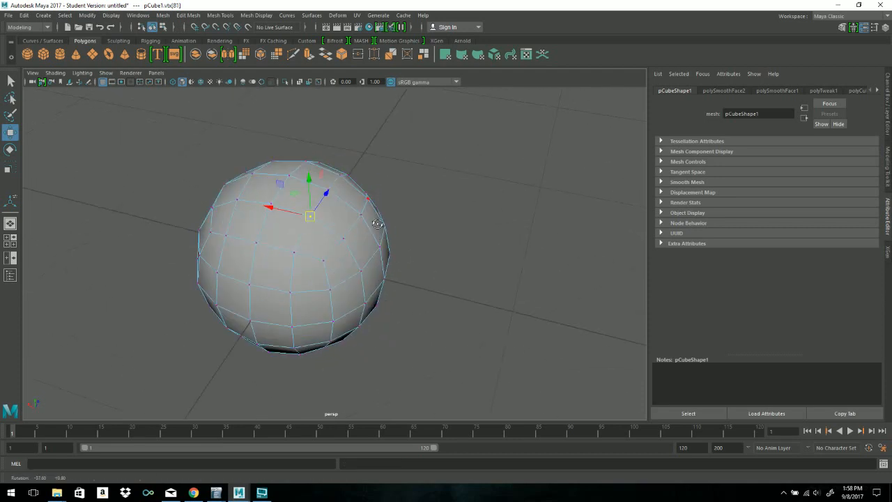
Step: Select another upper vertex, turn Soft Select on again, and move the vertex with its surrounding area
click(343, 238)
key(b)
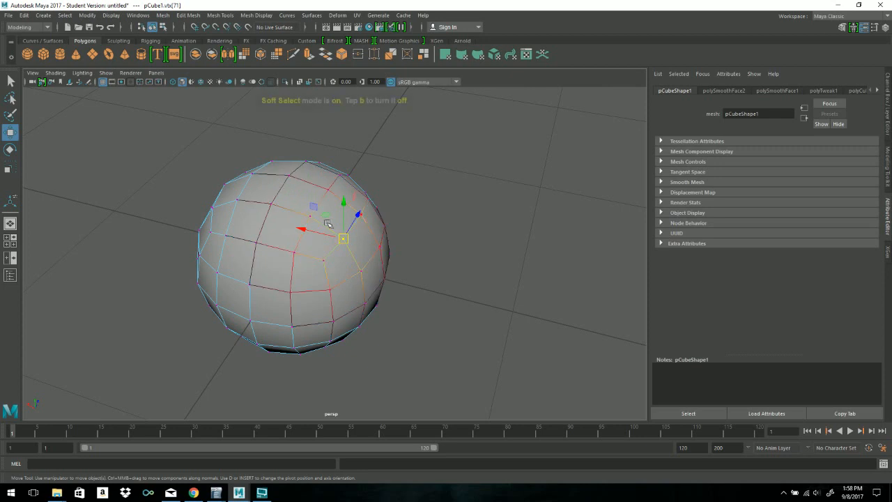
drag(342, 238, 440, 230)
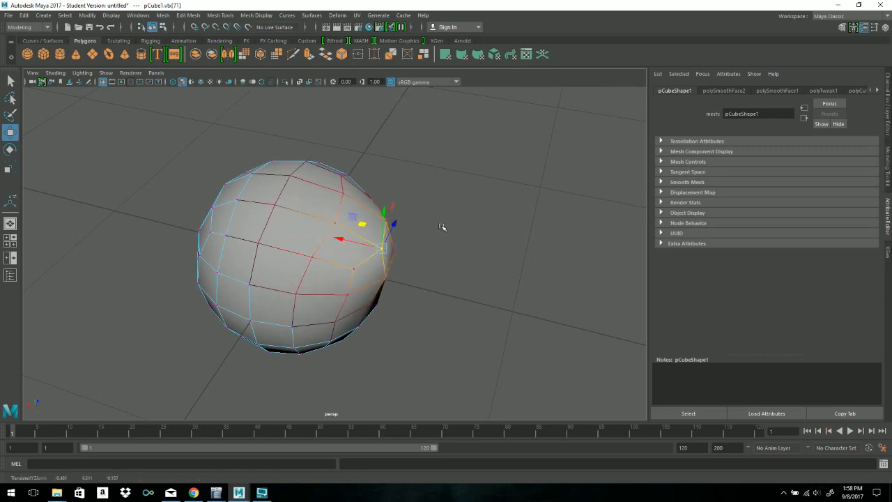
Step: Undo the soft-selected vertex move and both smoothing operations to return to the plain cube
key(ctrl+z)
key(ctrl+z)
key(ctrl+z)
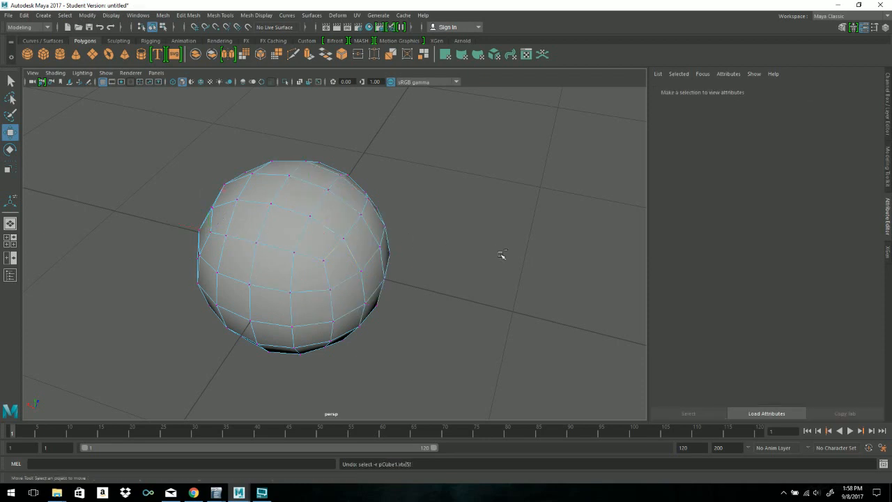
key(ctrl+z)
key(ctrl+z)
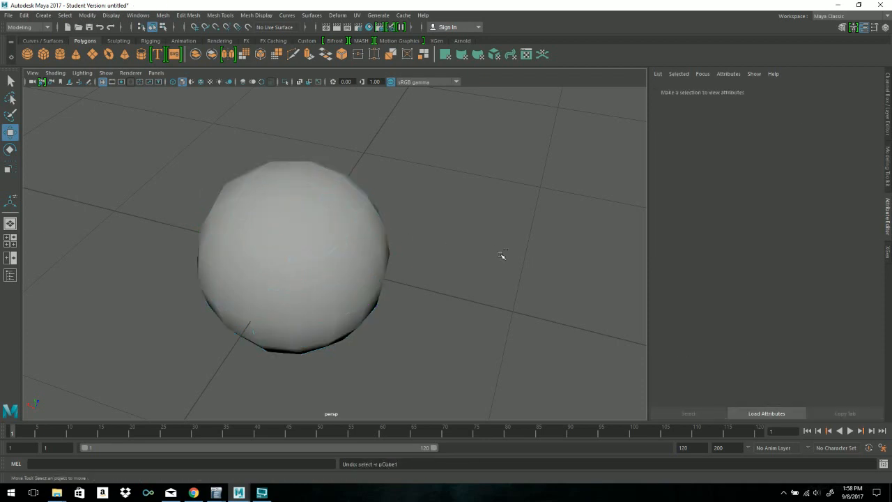
key(ctrl+z)
key(ctrl+z)
key(ctrl+z)
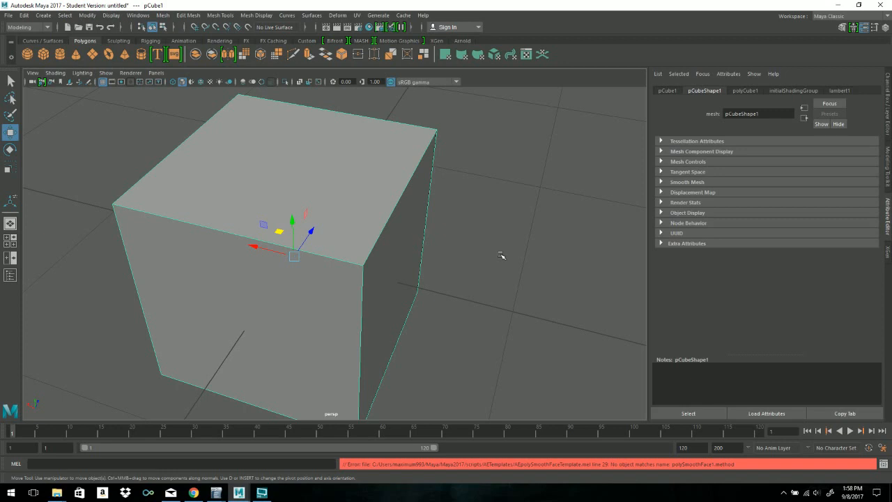
Step: Delete the cube from the scene
alt+right_drag(455, 259, 244, 213)
alt+drag(244, 214, 359, 163)
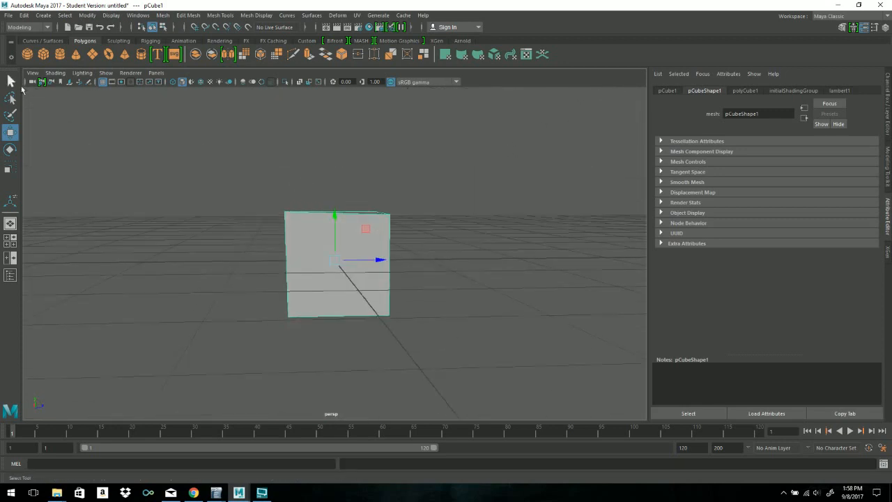
key(Delete)
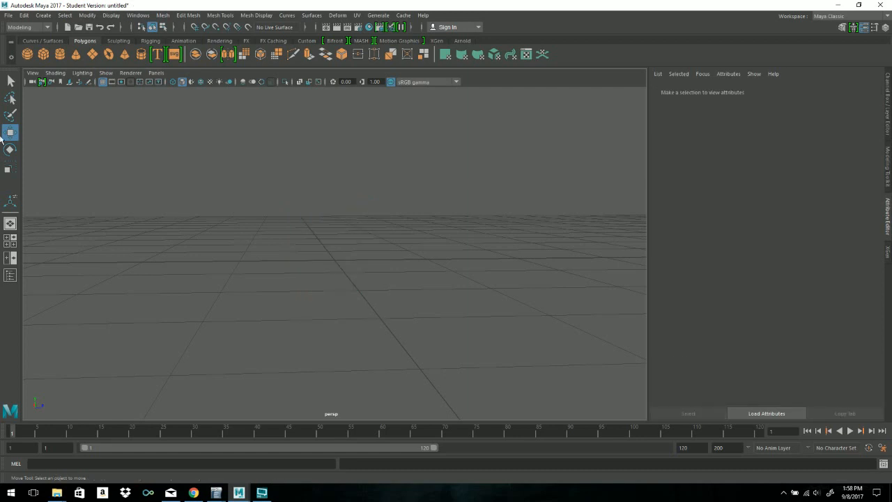
Step: Create a new polygon cube at the grid's centre
click(11, 80)
click(43, 54)
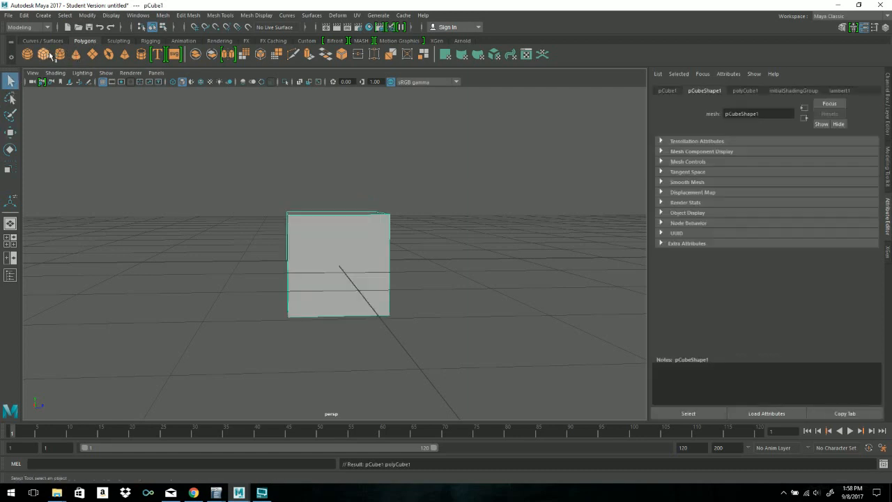
alt+drag(478, 295, 424, 304)
Step: Review the cube's component selection modes and cycle through the Move, Rotate and Scale tools
right_drag(352, 225, 354, 244)
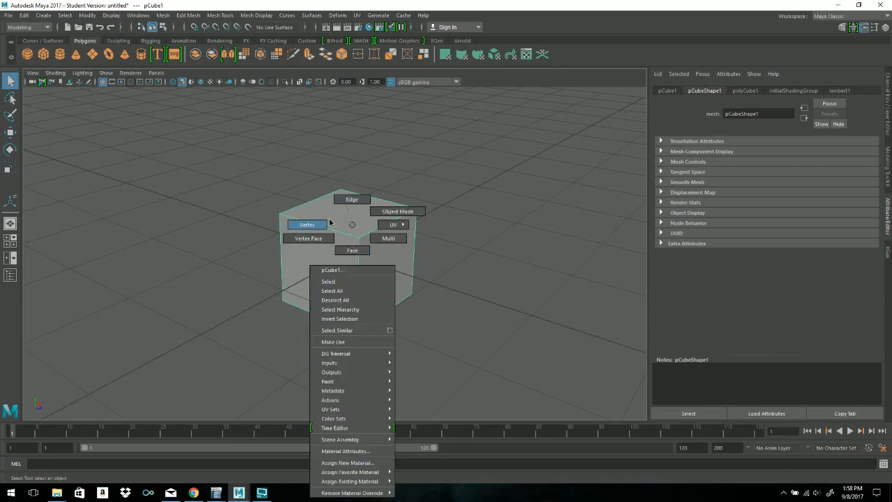
right_drag(397, 215, 360, 232)
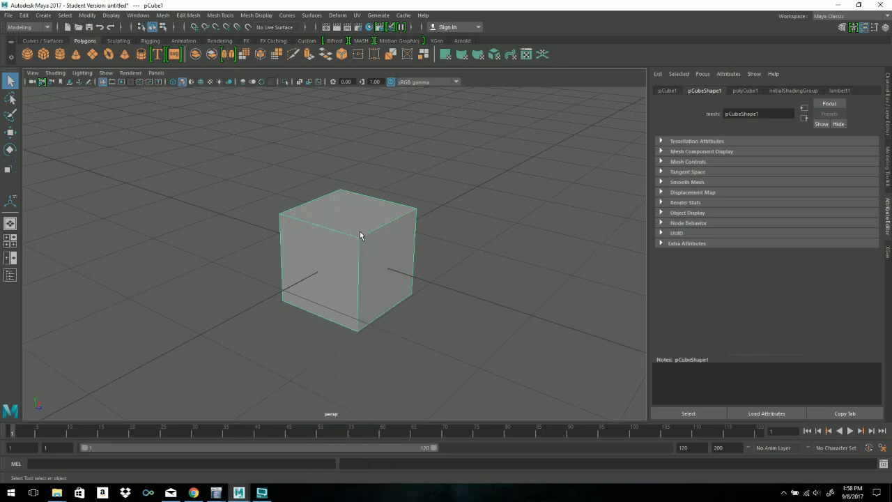
key(w)
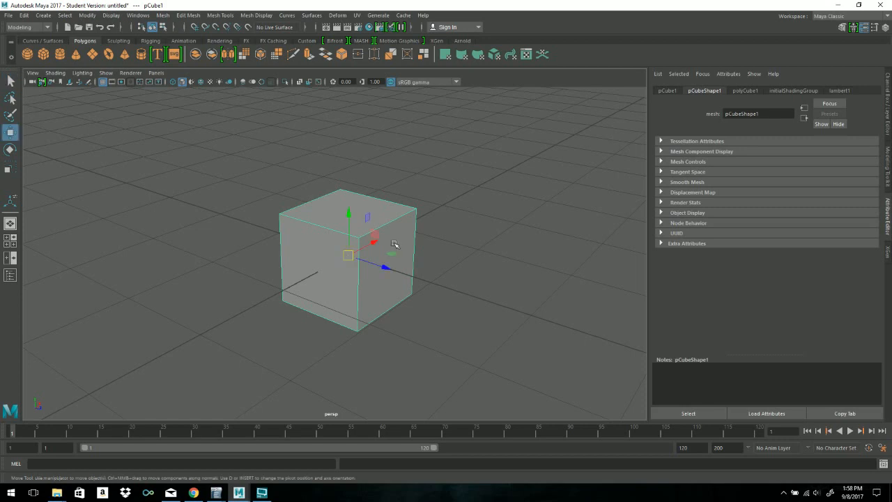
key(e)
key(r)
key(w)
key(e)
key(r)
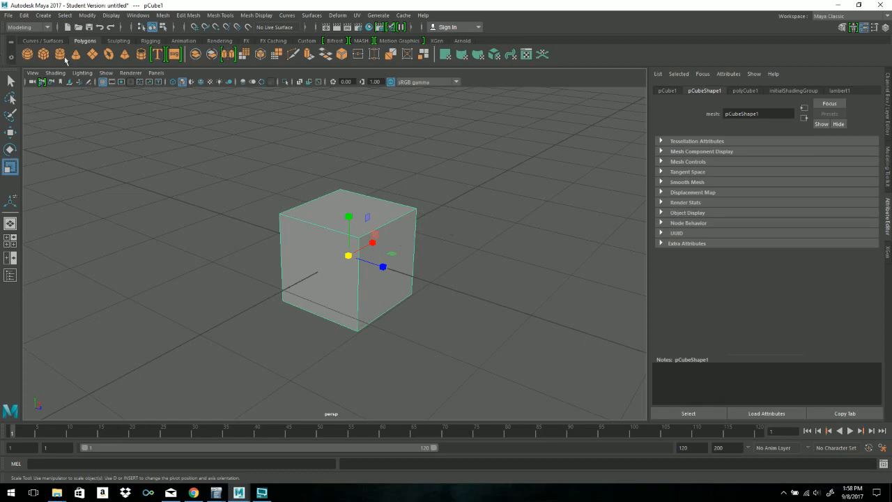
Step: Frame the cube in the view and examine it from several angles and distances
alt+drag(377, 119, 386, 192)
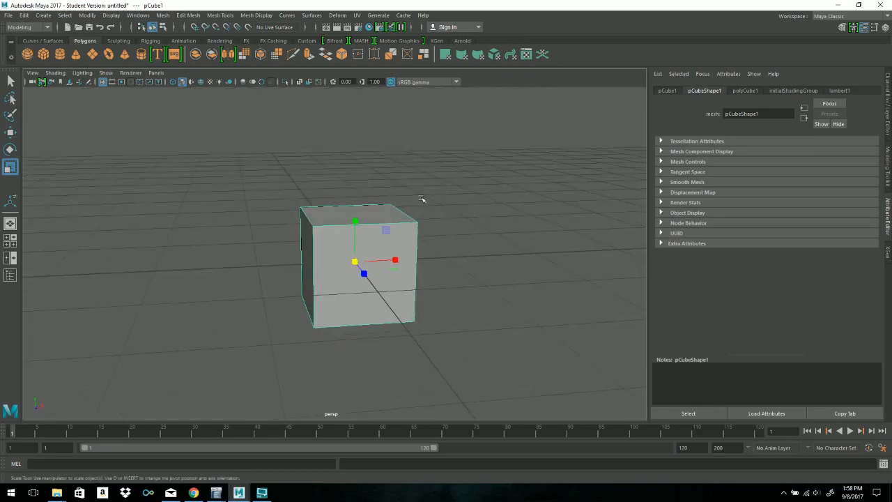
alt+drag(449, 266, 434, 316)
key(f)
alt+drag(345, 259, 550, 225)
alt+right_drag(551, 226, 247, 233)
alt+drag(334, 244, 328, 272)
alt+right_drag(328, 272, 374, 275)
Step: Switch the cube to face selection, try picking different faces, and end with the front-left side face selected
right_drag(364, 209, 366, 233)
click(309, 231)
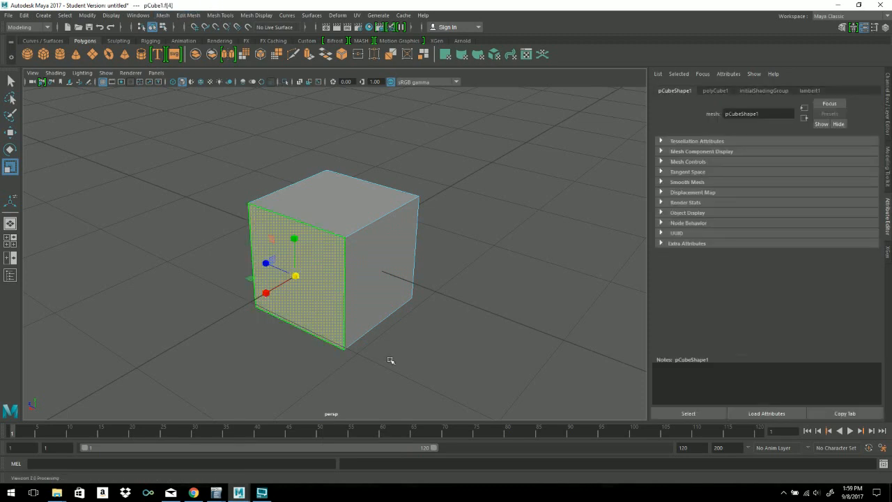
click(351, 220)
click(382, 270)
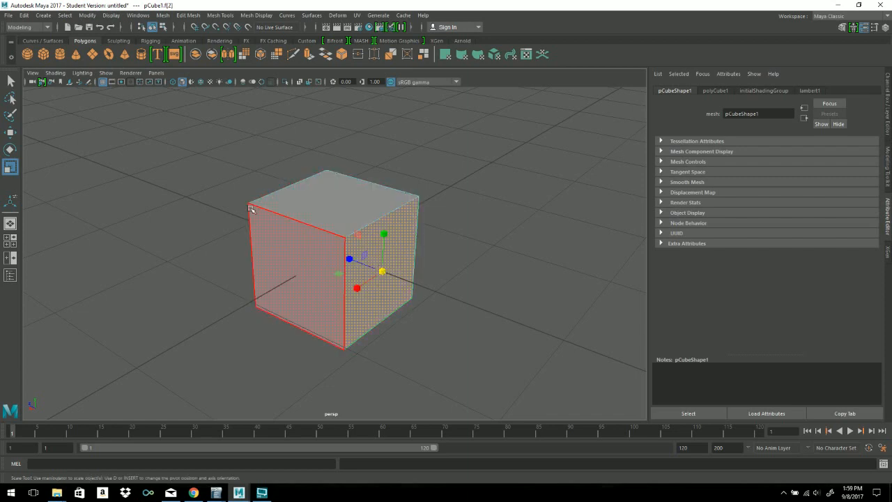
click(283, 254)
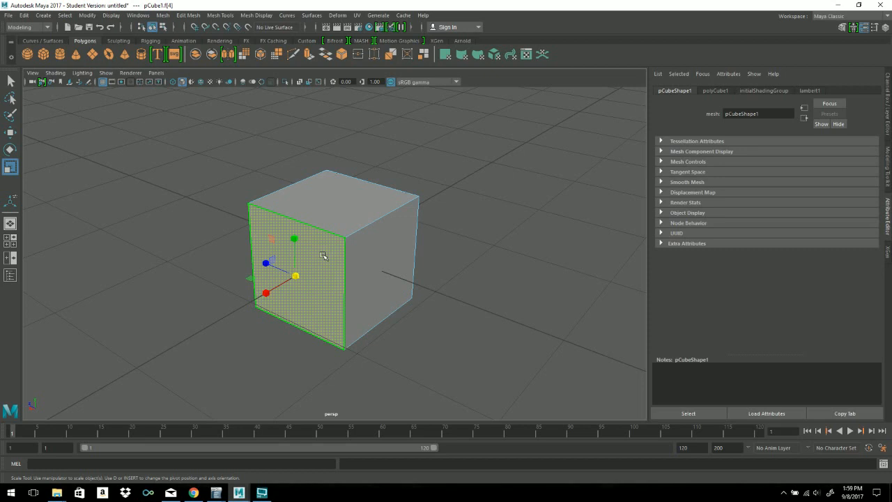
Step: Apply Extrude to the cube's selected side face
click(184, 15)
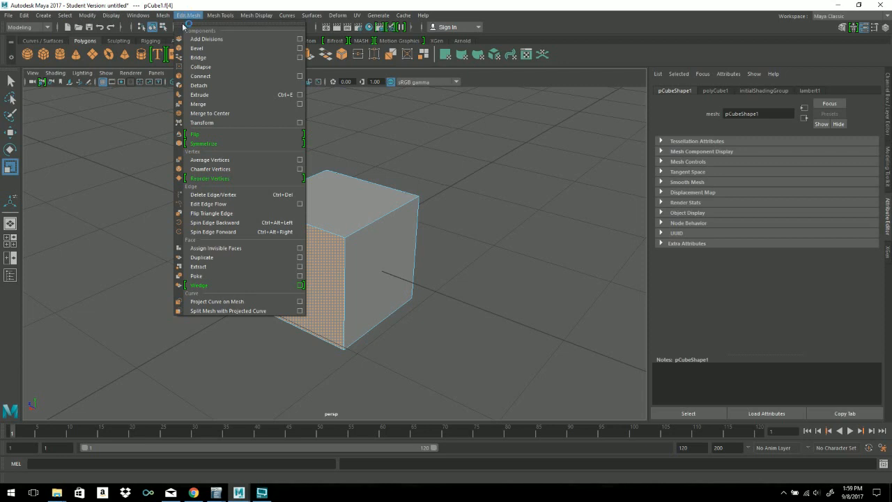
click(205, 99)
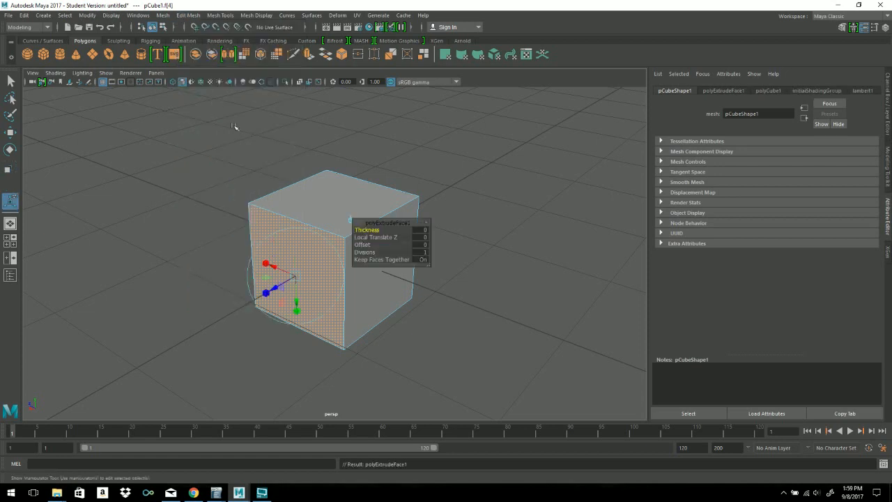
alt+drag(370, 358, 313, 361)
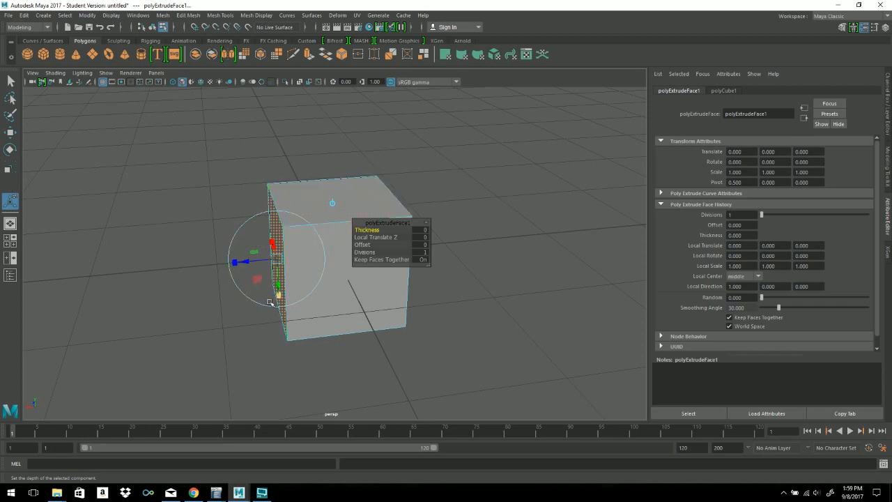
alt+drag(299, 352, 338, 330)
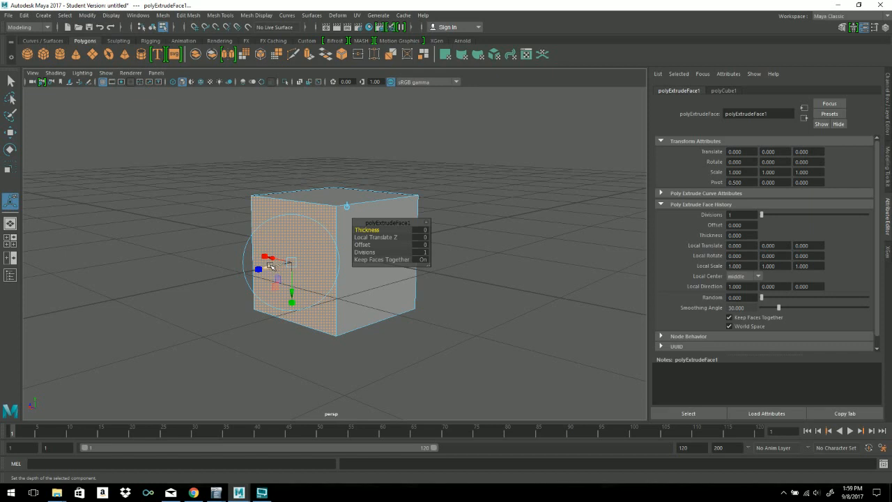
Step: Try pulling the extruded face outward about 1.27 units and further, and undo the pull
drag(260, 268, 107, 246)
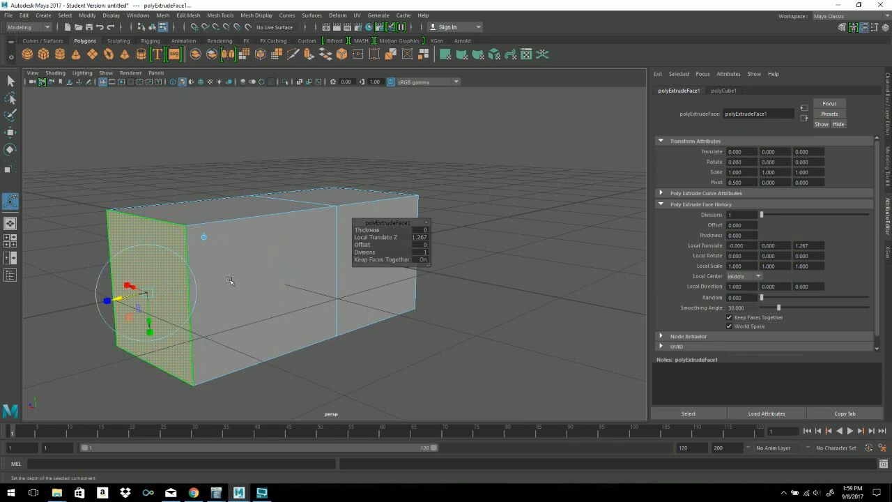
alt+drag(295, 277, 269, 277)
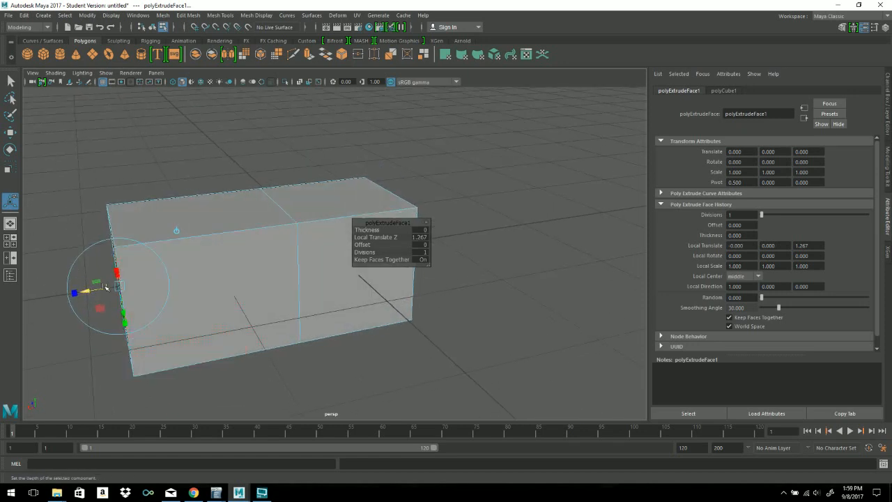
drag(85, 292, 65, 279)
alt+drag(167, 303, 335, 205)
key(ctrl+z)
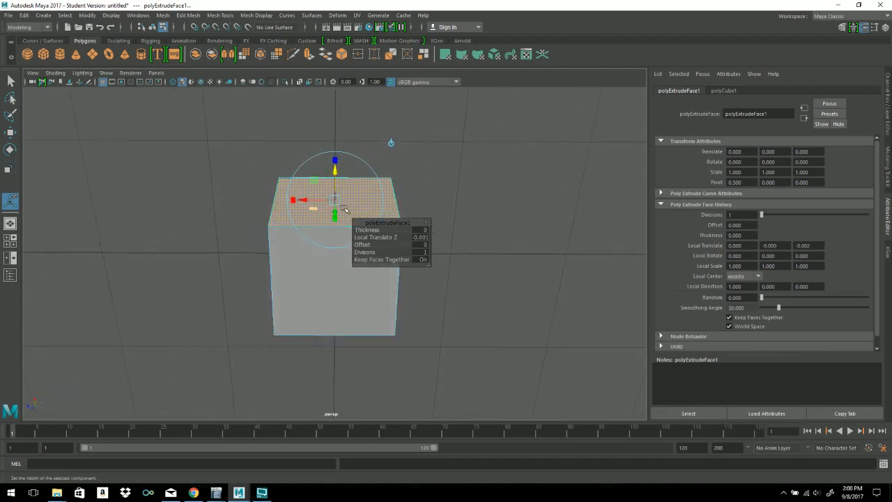
Step: Switch the extrude manipulator to world axes and pull the side face outward about 1.29 units along X
alt+drag(300, 235, 222, 257)
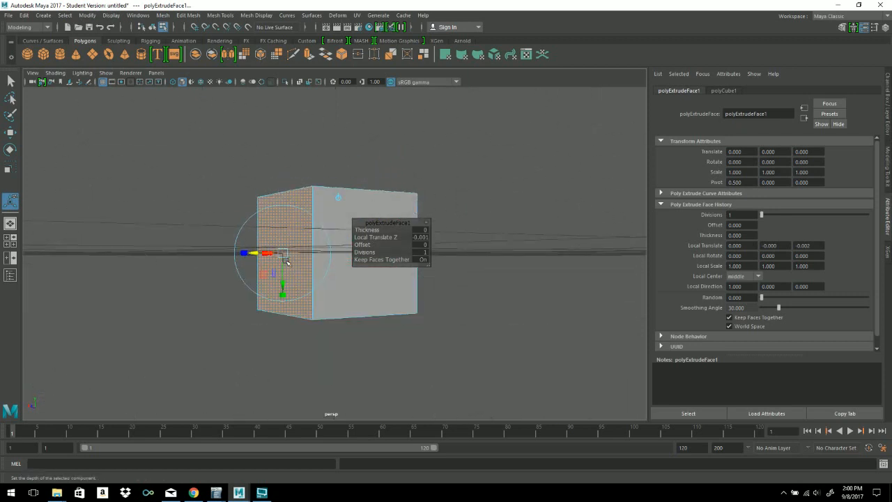
alt+drag(287, 260, 296, 237)
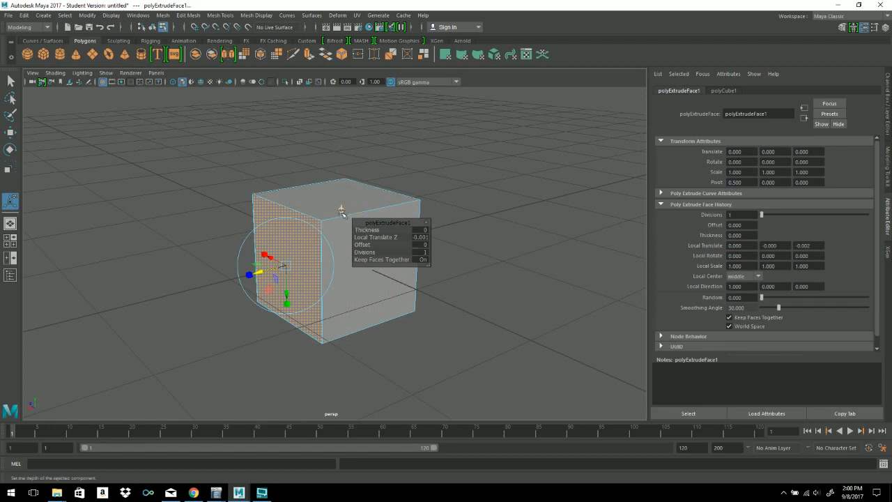
alt+drag(343, 211, 335, 200)
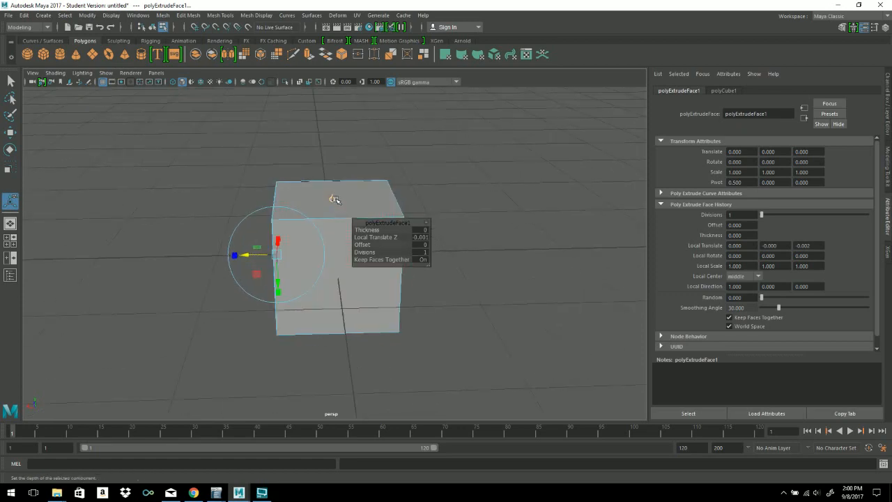
click(334, 199)
alt+drag(278, 267, 80, 290)
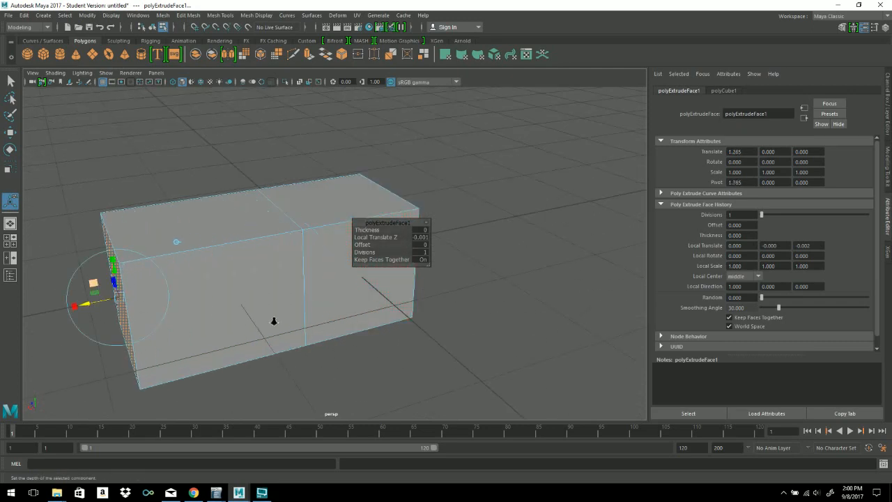
scroll(313, 328, down, 4)
double_click(273, 222)
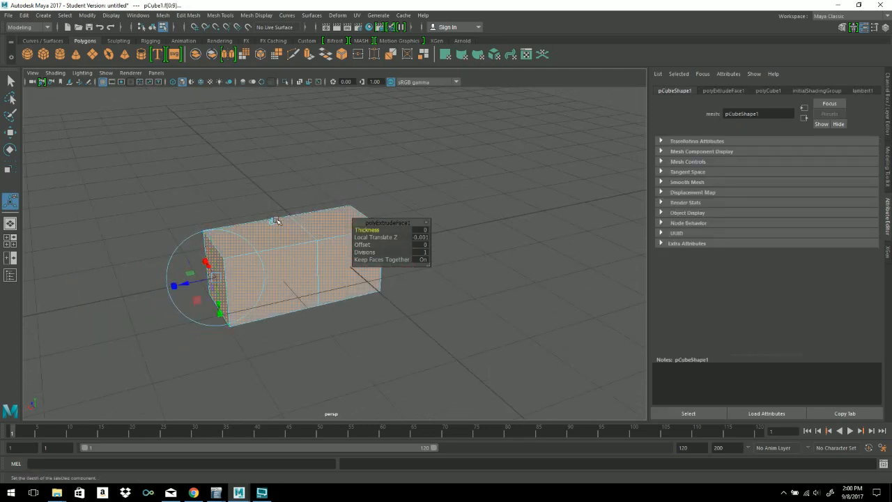
key(ctrl+z)
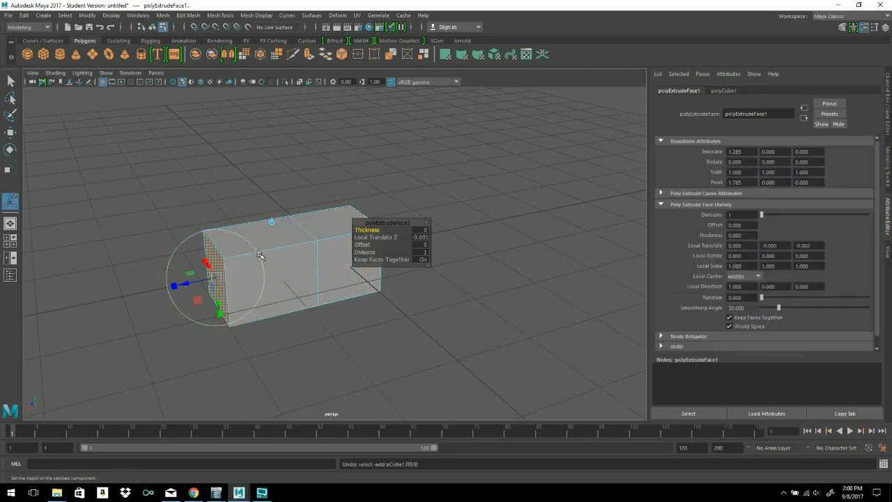
Step: Try rotating the extruded end face with the manipulator's rotation rings and undo the rotation
click(259, 255)
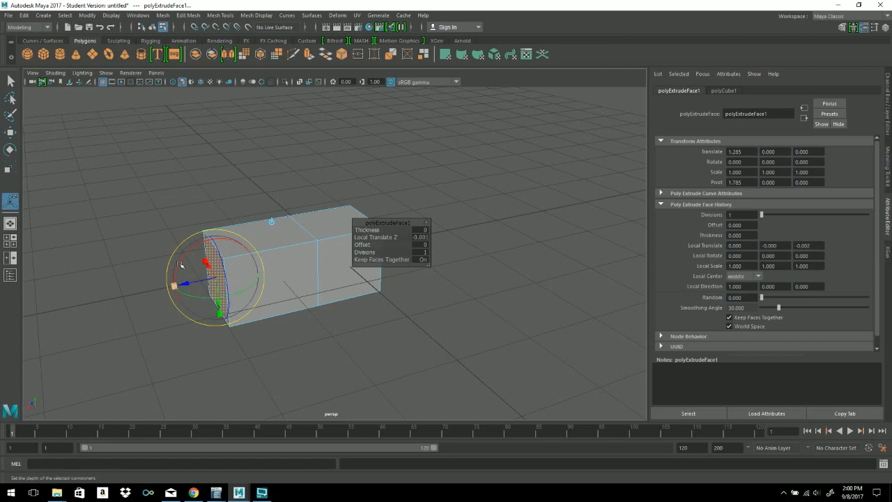
mouse_move(221, 277)
alt+mouse_down()
mouse_move(305, 249)
mouse_move(250, 272)
mouse_move(276, 288)
mouse_move(267, 311)
mouse_move(252, 318)
mouse_move(213, 282)
alt+mouse_up()
key(ctrl+z)
key(ctrl+z)
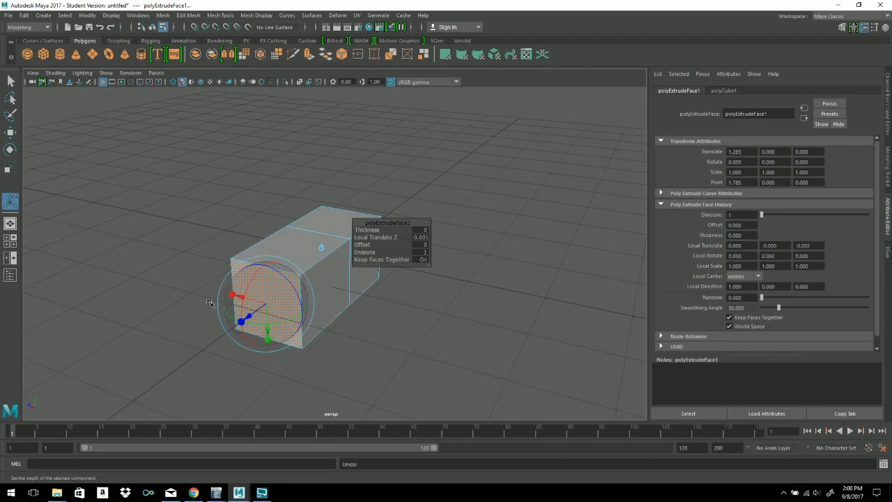
Step: Try scaling the extruded end face with the extrude manipulator's handles and undo each change
alt+right_drag(211, 304, 263, 347)
click(190, 358)
key(ctrl+z)
mouse_move(226, 371)
mouse_down()
mouse_move(236, 394)
mouse_move(234, 385)
mouse_up()
alt+right_drag(235, 385, 257, 305)
key(ctrl+z)
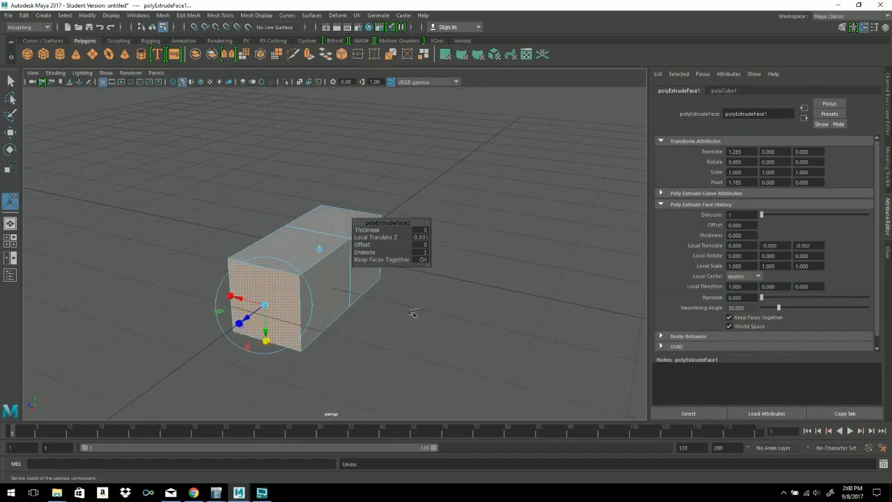
Step: Leave the extrusion by deselecting the end face and return the extended block to object mode
alt+drag(414, 313, 357, 288)
click(442, 155)
alt+drag(261, 262, 363, 275)
click(367, 298)
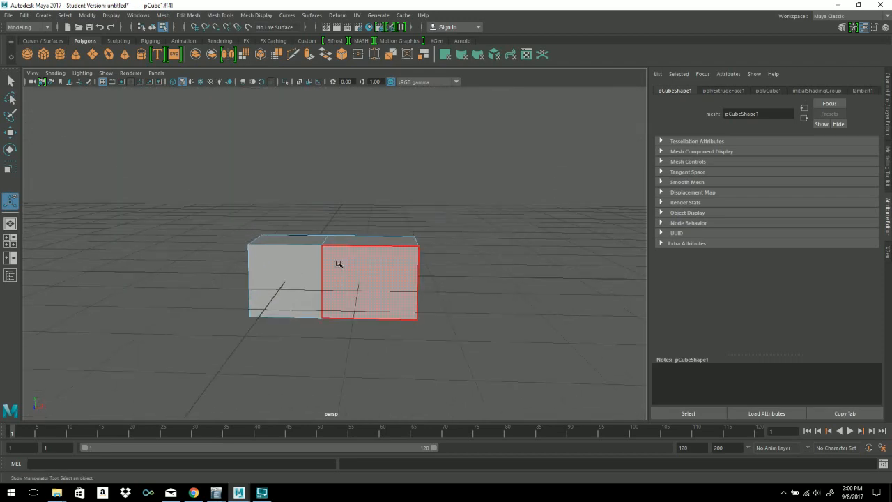
right_drag(338, 264, 385, 209)
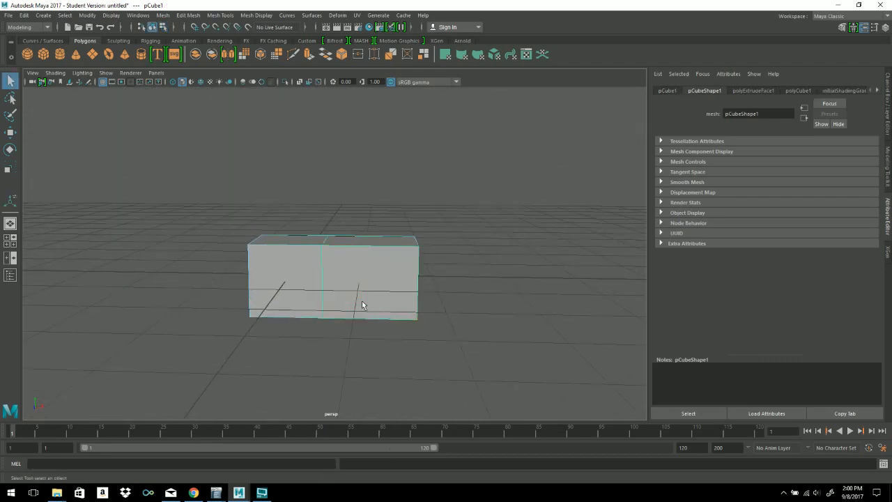
Step: Move the whole block straight up above the grid
key(w)
drag(291, 224, 299, 140)
alt+middle_drag(322, 157, 334, 238)
alt+right_drag(338, 230, 297, 235)
alt+drag(416, 292, 391, 239)
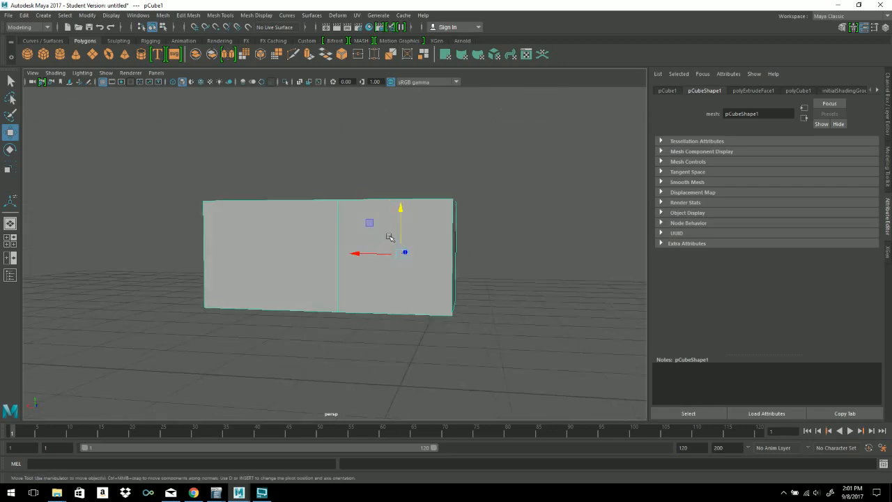
Step: Try scaling the whole raised block and undo the scaling
key(r)
drag(379, 258, 405, 269)
key(ctrl+z)
Step: Select the end face of the block's extruded half and try Extrude on it
alt+drag(427, 237, 492, 233)
scroll(409, 248, down, 2)
alt+drag(304, 264, 328, 268)
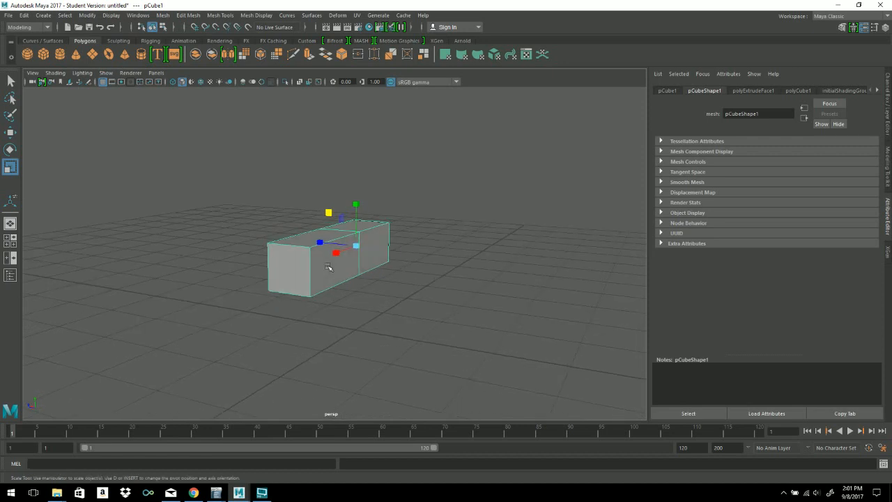
right_drag(297, 264, 296, 301)
click(296, 273)
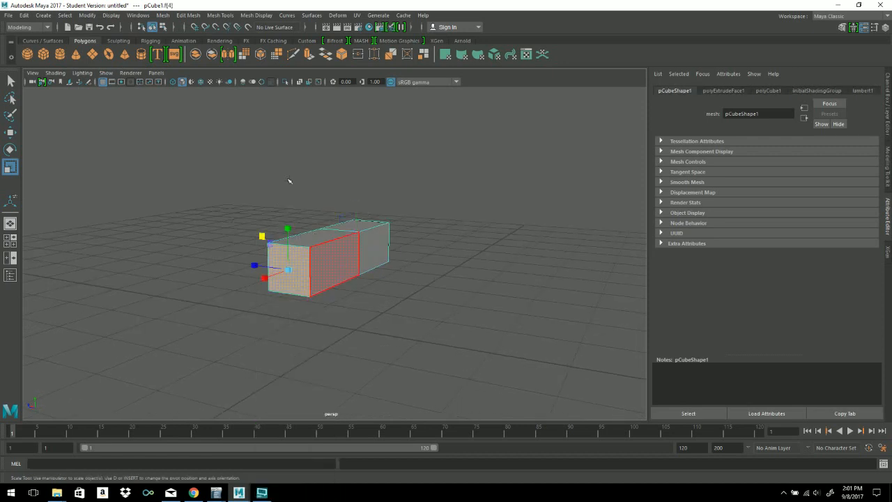
click(187, 17)
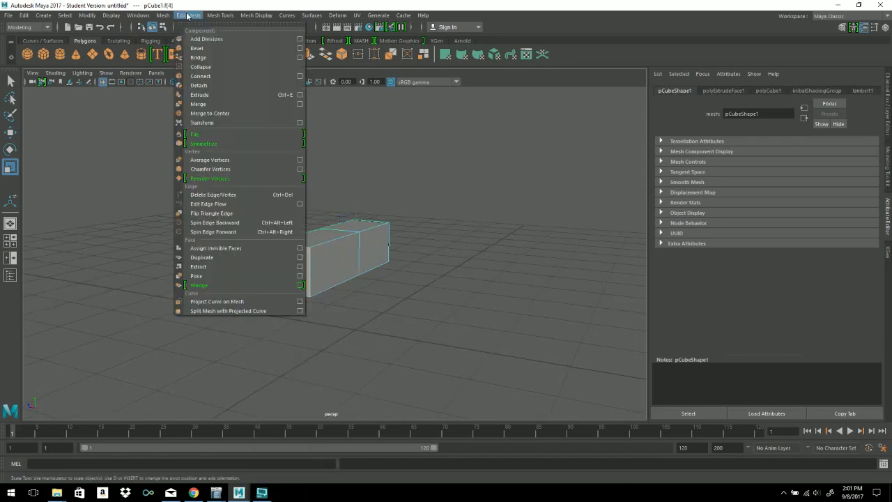
click(219, 96)
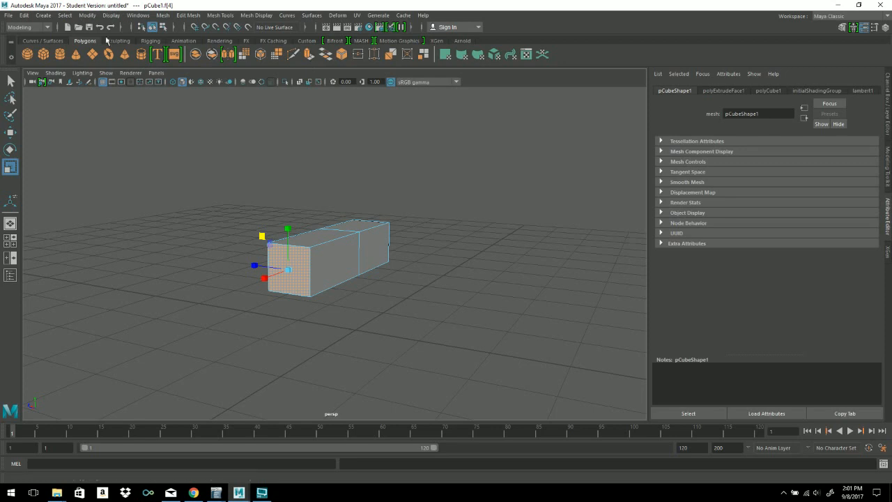
Step: Move the selected end face outward along the block's length to stretch it into a long bar
alt+drag(428, 106, 322, 281)
alt+middle_drag(323, 282, 338, 322)
alt+right_drag(328, 303, 153, 202)
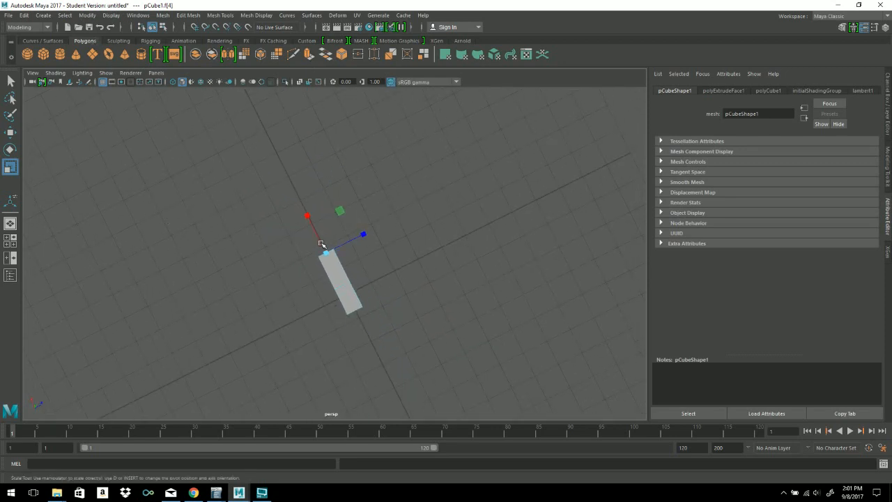
key(w)
drag(307, 212, 259, 109)
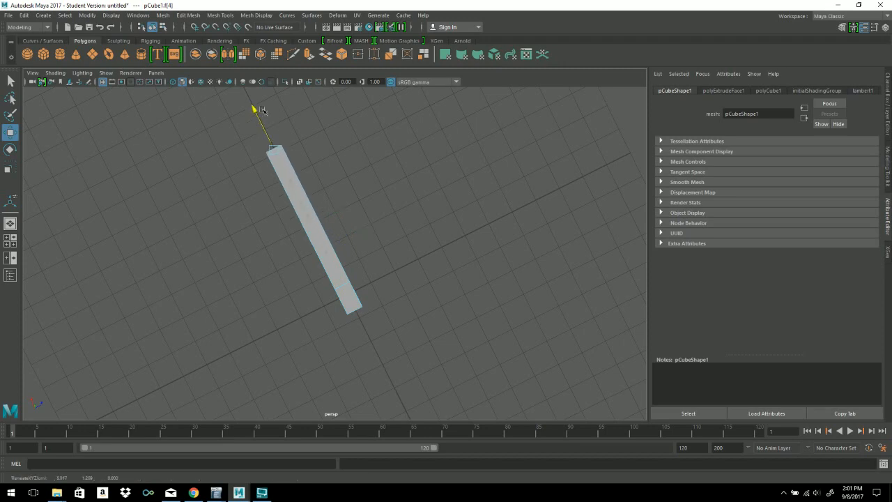
Step: Return the long bar to object mode
alt+right_drag(306, 183, 388, 251)
alt+drag(388, 251, 329, 244)
right_drag(329, 244, 368, 212)
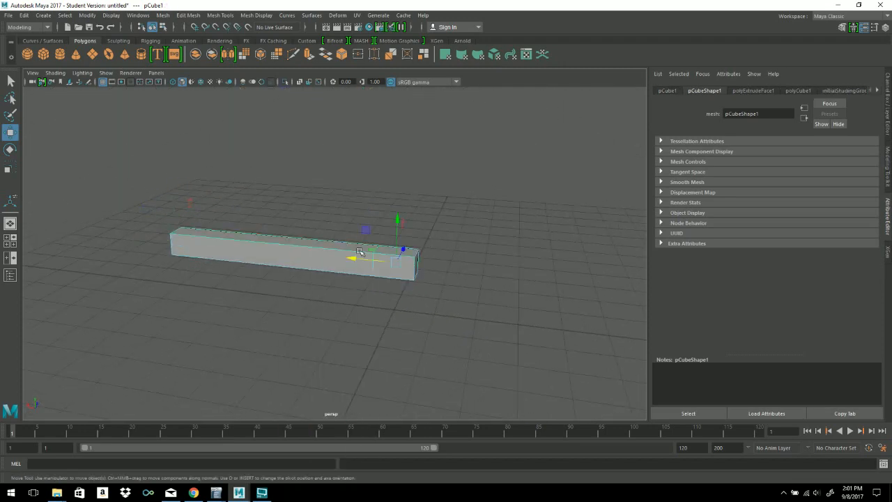
Step: Scale the long bar so it becomes a flatter, wider plank
key(r)
drag(397, 223, 337, 267)
drag(371, 303, 396, 305)
Step: Try extruding the plank's far end face and moving the new face outward along the plank's length
alt+drag(342, 283, 439, 262)
scroll(114, 265, up, 3)
alt+middle_drag(307, 244, 541, 279)
scroll(542, 279, up, 4)
right_drag(447, 214, 453, 238)
click(413, 220)
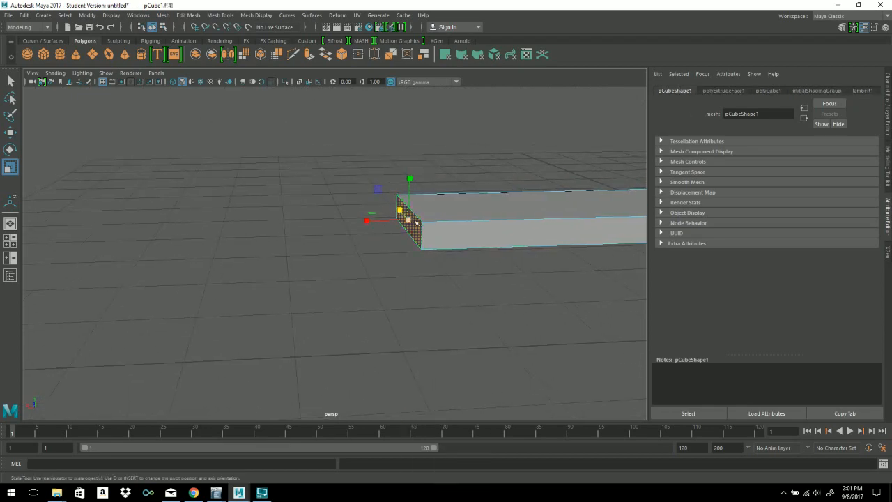
key(ctrl+e)
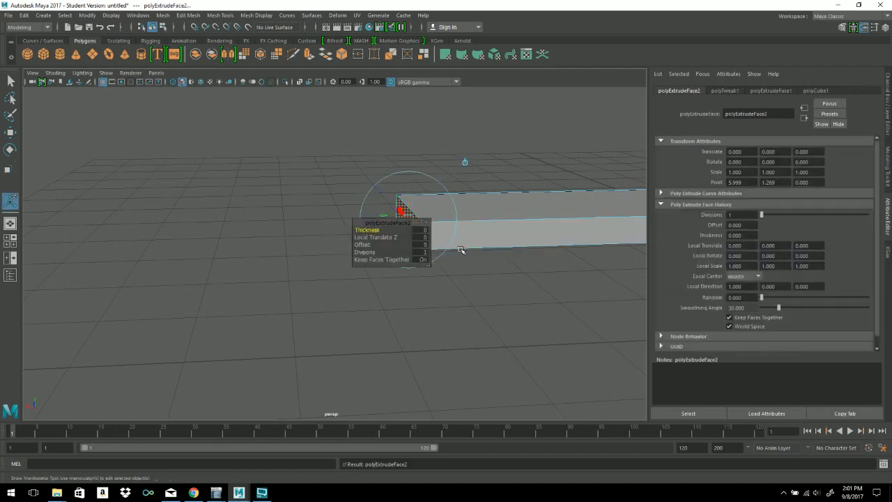
key(w)
drag(361, 223, 124, 235)
Step: Try extruding the same end face two more times to add further sections to the plank
key(ctrl+e)
key(w)
key(ctrl+e)
key(w)
alt+drag(328, 250, 427, 270)
alt+middle_drag(453, 276, 226, 316)
alt+drag(226, 316, 378, 264)
alt+right_drag(379, 264, 190, 271)
alt+drag(190, 271, 438, 277)
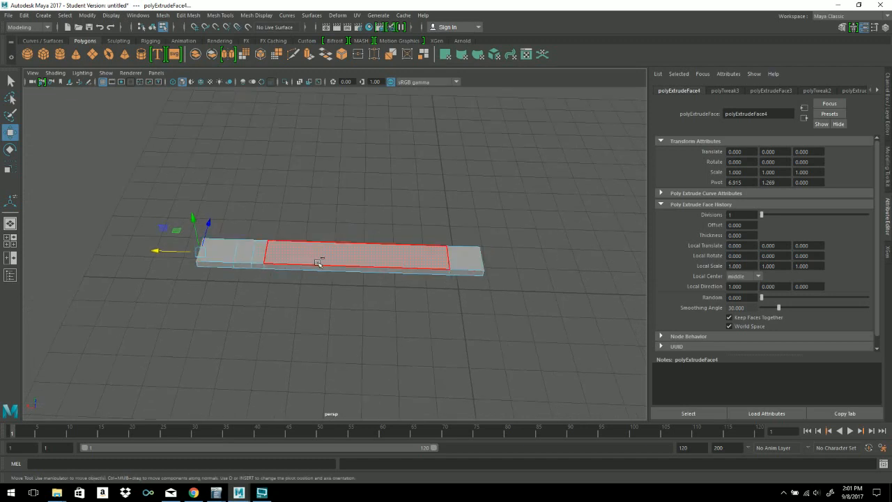
Step: Undo the trial extrusions at the plank's end
key(ctrl+z)
key(ctrl+z)
key(ctrl+z)
key(ctrl+z)
key(ctrl+z)
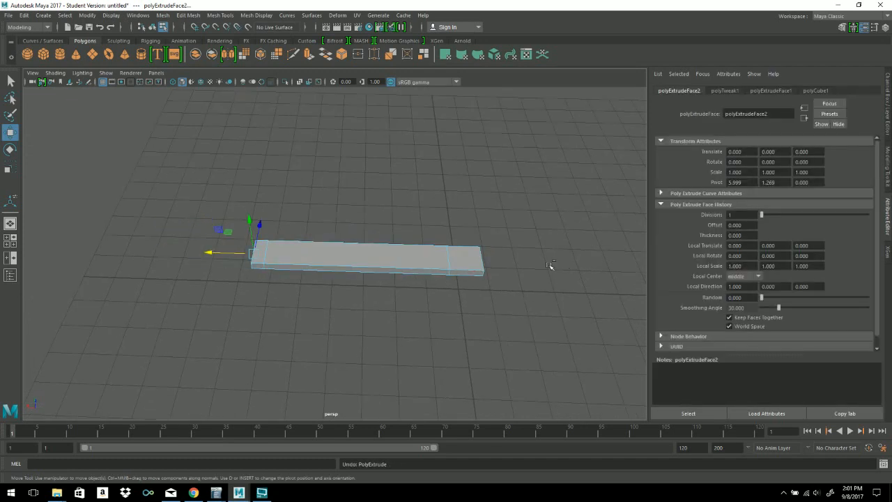
key(ctrl+z)
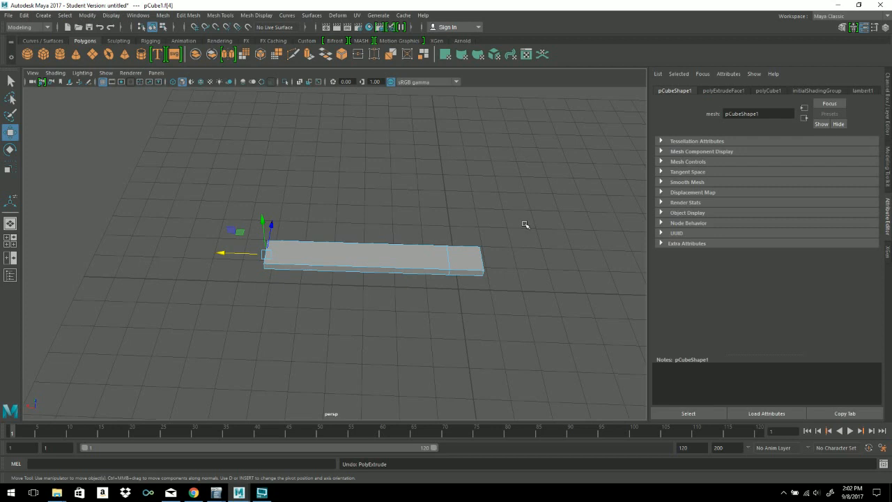
Step: Return the plank to object mode and scale it narrower across its width
alt+drag(412, 281, 361, 291)
alt+right_drag(361, 291, 439, 281)
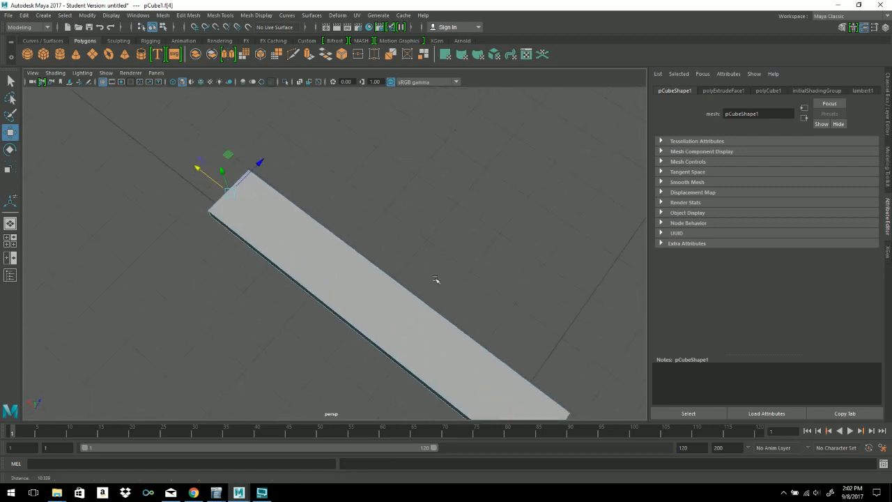
alt+drag(438, 281, 333, 217)
right_drag(330, 214, 376, 189)
alt+right_drag(376, 189, 319, 277)
alt+drag(318, 276, 334, 269)
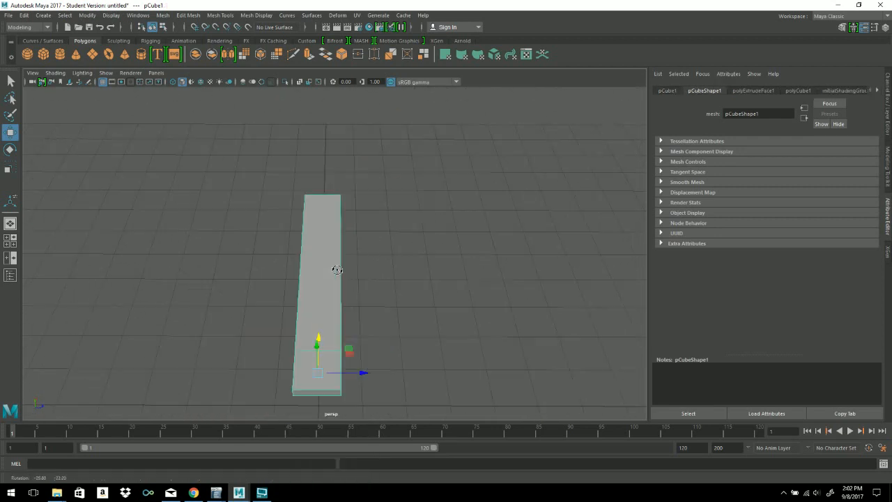
drag(364, 373, 346, 370)
key(r)
alt+drag(290, 286, 250, 298)
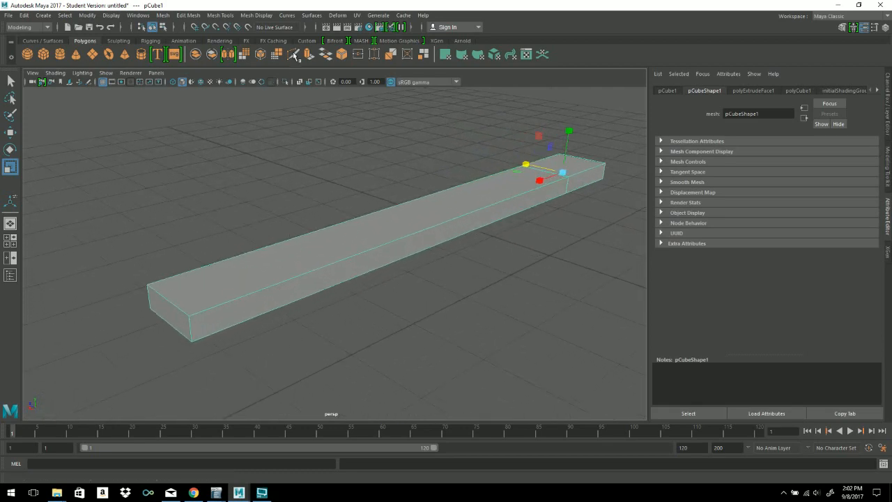
Step: Select the plank's far end face, extrude it and move the new face outward to add a short section
right_drag(160, 306, 162, 249)
click(169, 312)
alt+drag(217, 289, 309, 268)
key(f)
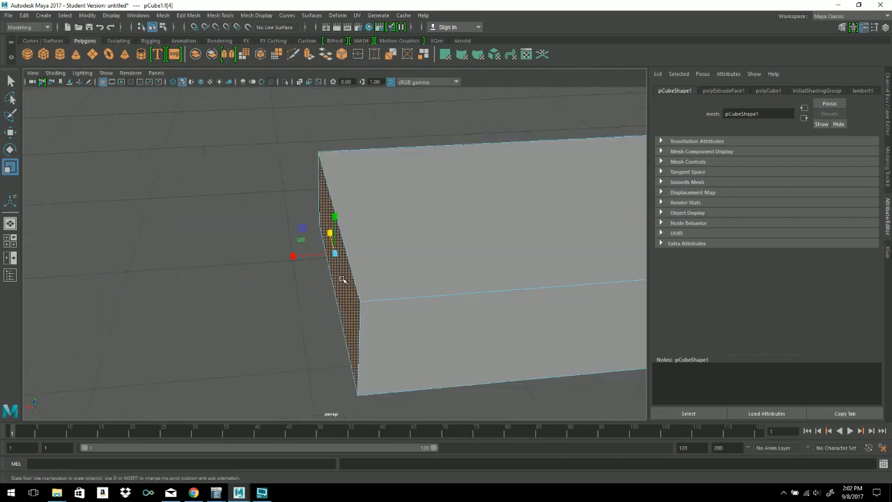
scroll(419, 280, down, 4)
key(ctrl+e)
key(w)
drag(297, 255, 198, 260)
alt+drag(264, 246, 367, 302)
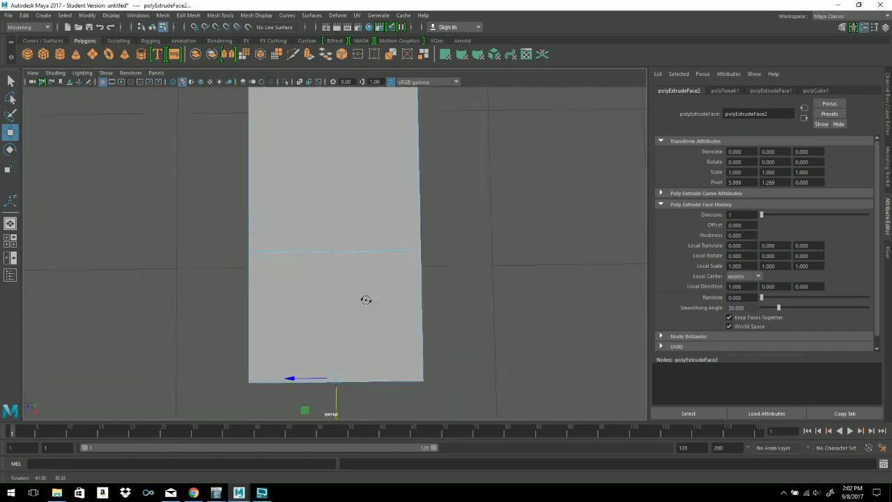
Step: Try scaling the extruded end face to a point, undo it, and narrow the face across its width into a tapered tip
key(r)
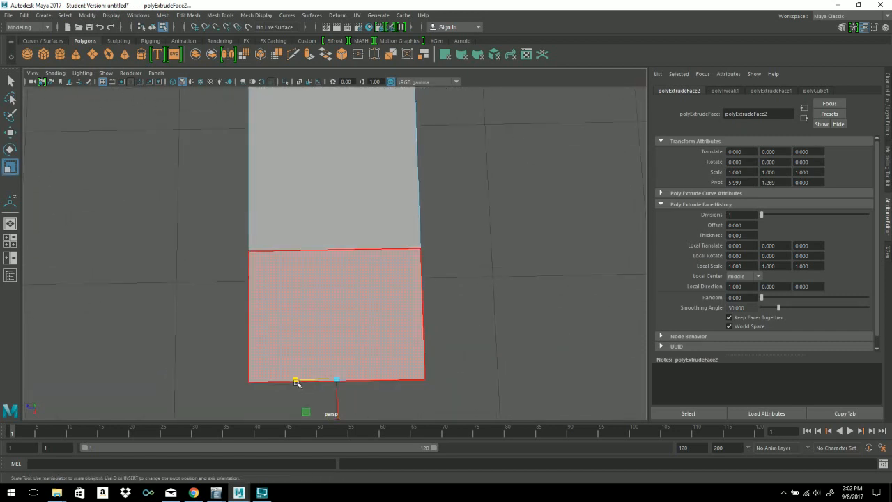
drag(295, 381, 347, 378)
alt+drag(429, 377, 410, 318)
key(ctrl+z)
drag(315, 311, 207, 299)
alt+drag(334, 285, 273, 237)
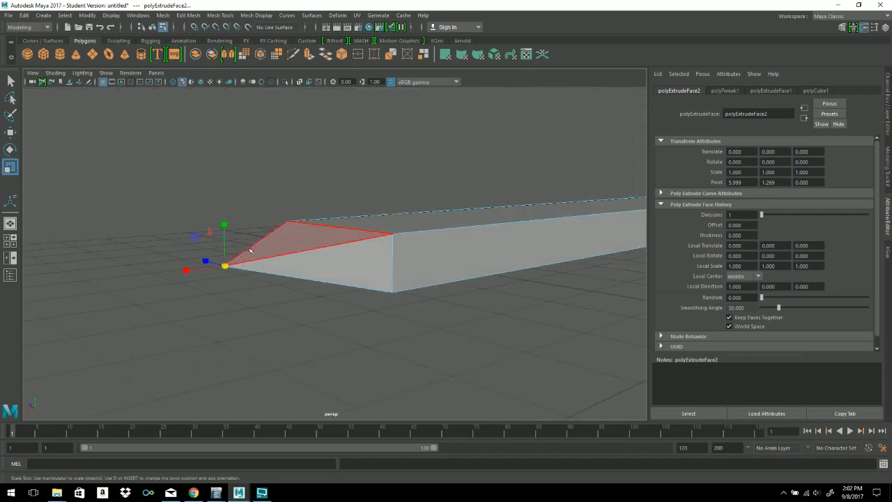
key(ctrl+z)
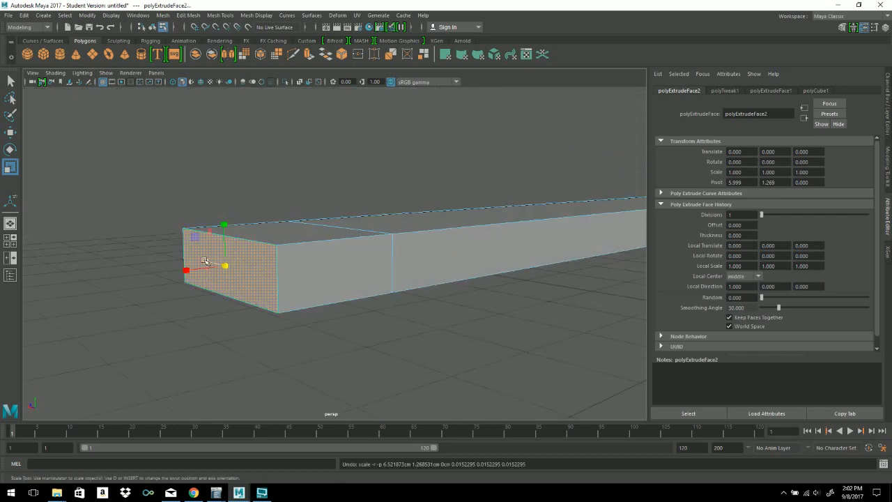
drag(203, 259, 242, 273)
alt+drag(335, 263, 339, 224)
Step: Select the plank's long faces and the tapered tip's faces in turn to examine how the tip is built
click(353, 235)
click(317, 243)
alt+drag(369, 293, 341, 259)
click(387, 259)
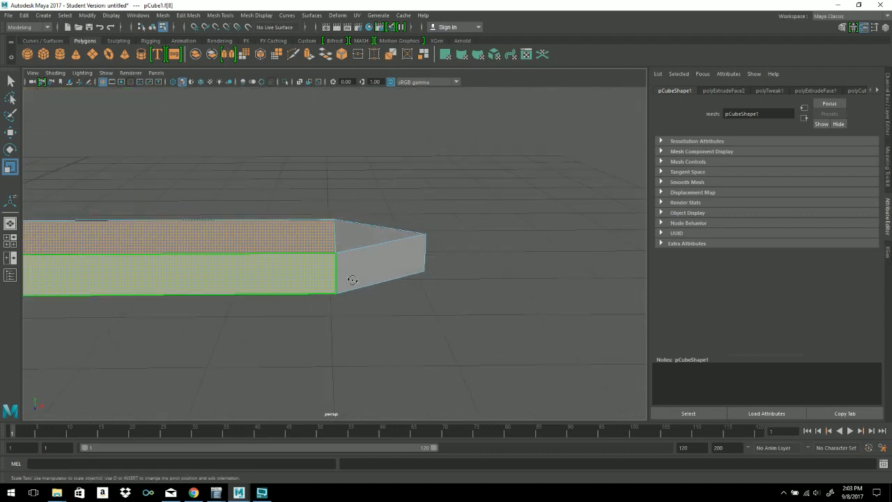
alt+drag(363, 289, 309, 288)
alt+drag(430, 302, 365, 328)
shift+click(412, 267)
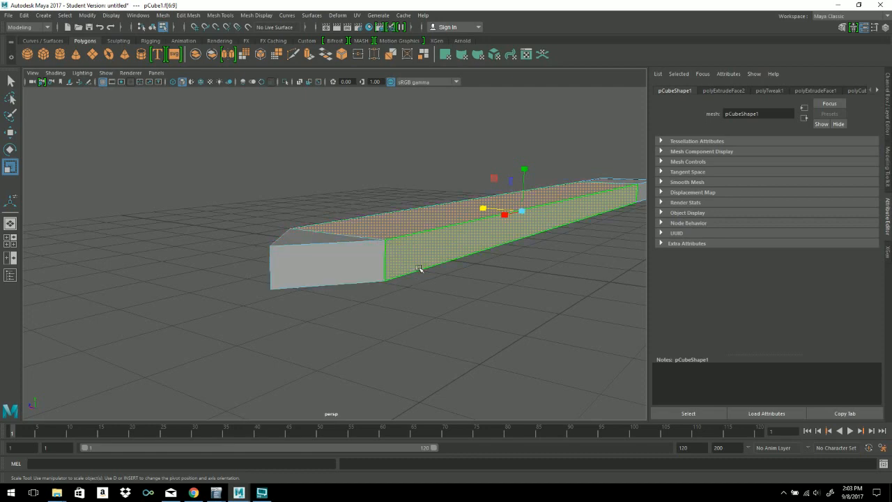
click(328, 268)
alt+drag(326, 266, 314, 259)
click(313, 261)
alt+drag(379, 307, 345, 248)
click(345, 247)
alt+drag(410, 279, 479, 328)
mouse_move(390, 316)
alt+mouse_down()
mouse_move(382, 300)
mouse_move(389, 316)
mouse_move(379, 313)
mouse_move(402, 315)
alt+mouse_up()
Step: Undo the face selections, the tip tapering and the end-face extrusion
key(ctrl+z)
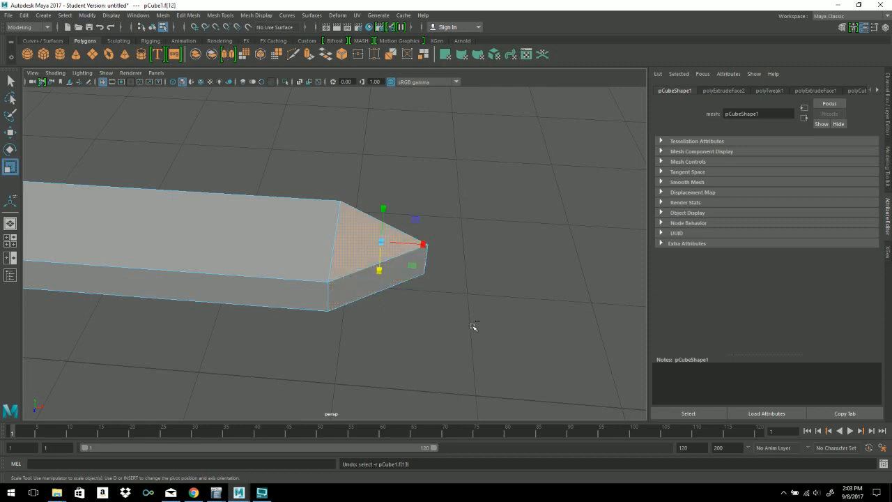
key(ctrl+z)
key(ctrl+z)
key(ctrl+z)
key(ctrl+z)
key(ctrl+z)
key(ctrl+z)
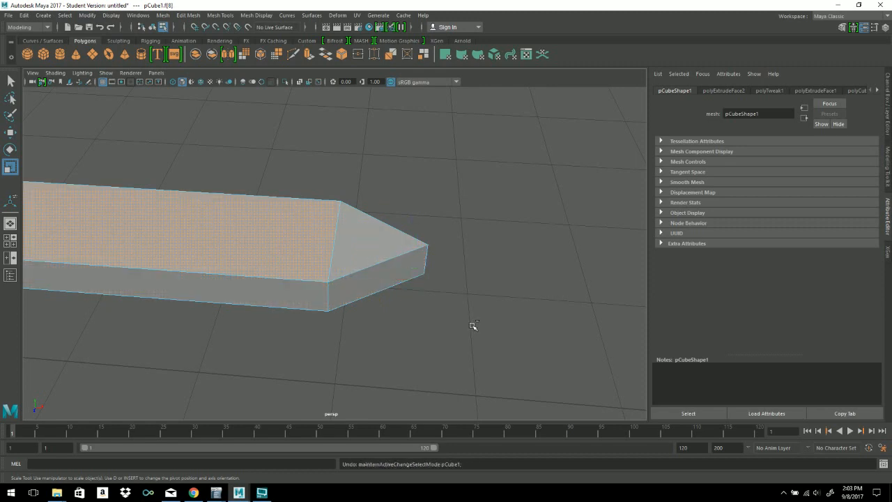
key(ctrl+z)
key(ctrl+z)
key(ctrl+z)
key(ctrl+z)
key(ctrl+z)
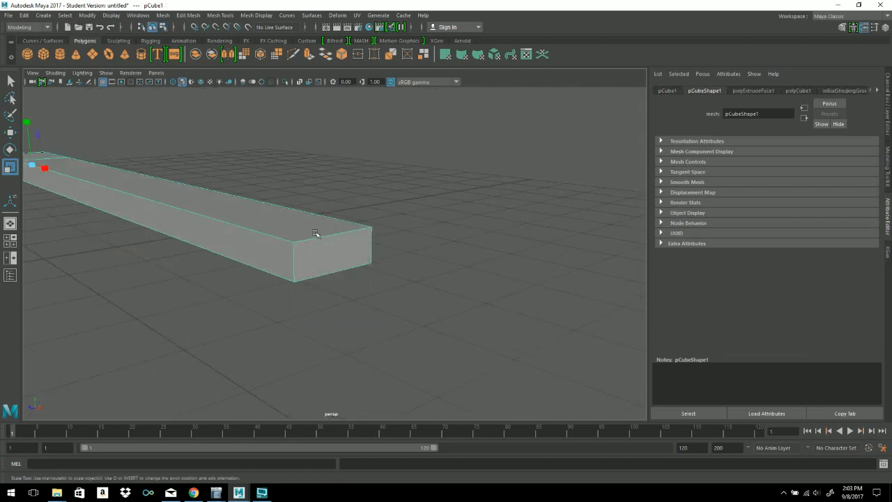
Step: Use Multi-Cut to split the plank's far end face vertically between the middles of its upper and lower edges
alt+drag(369, 219, 336, 246)
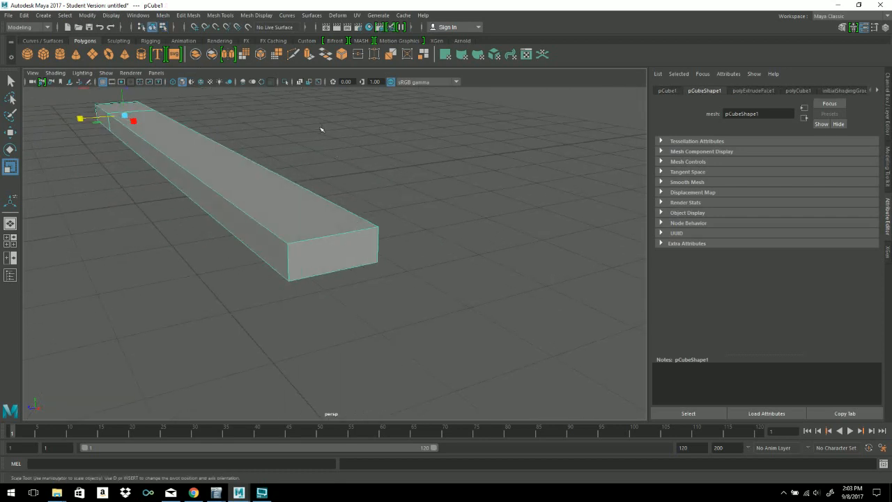
click(296, 60)
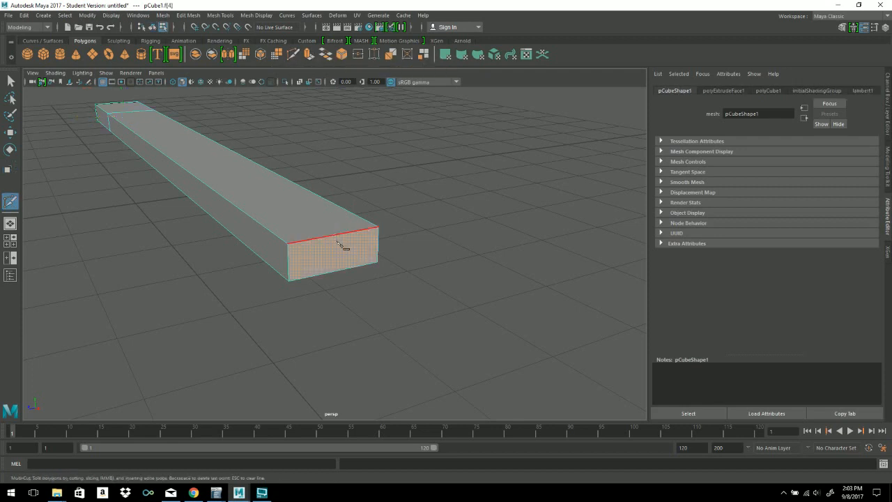
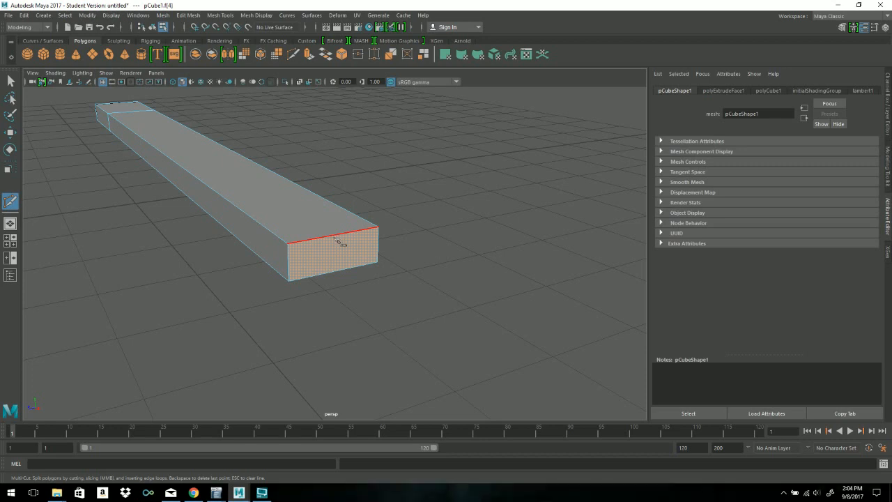
click(335, 236)
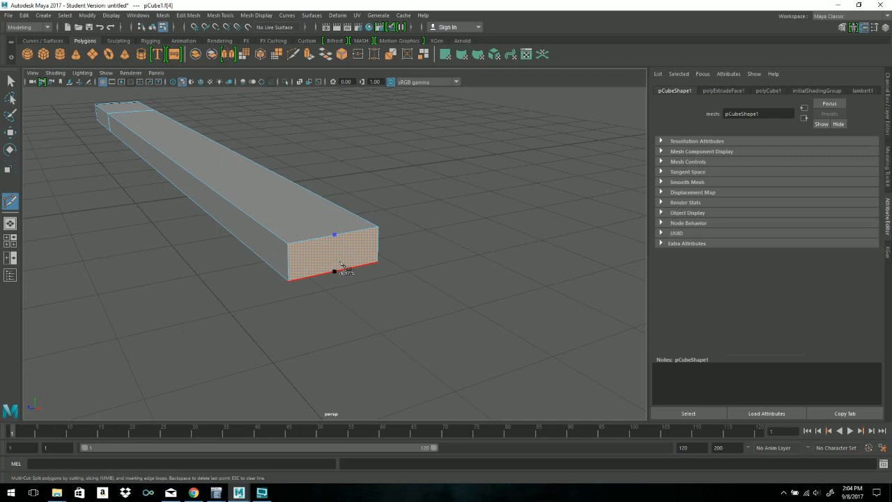
click(335, 271)
key(Return)
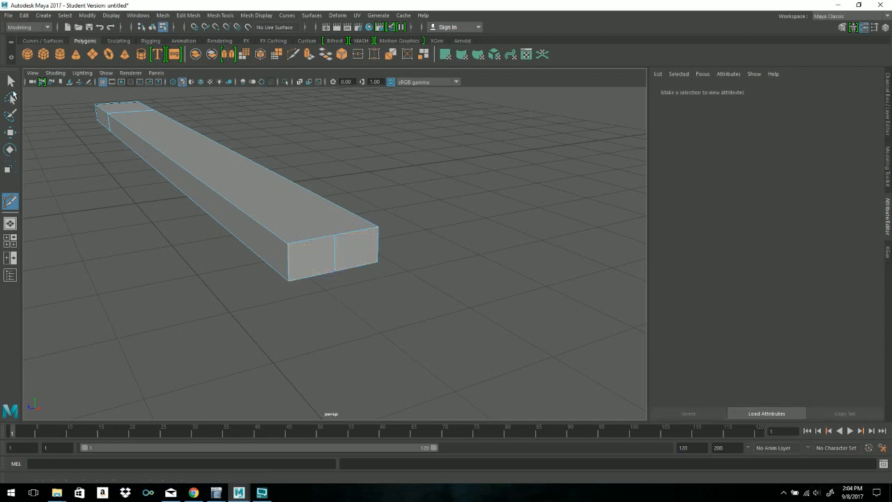
Step: Select the new vertical edge on the end face and move it outward along the plank's length to form a pointed tip
key(q)
click(335, 254)
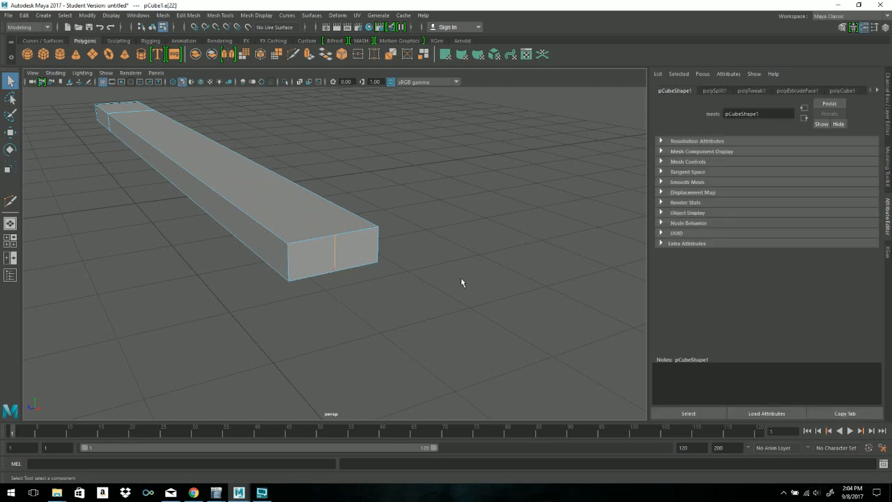
key(w)
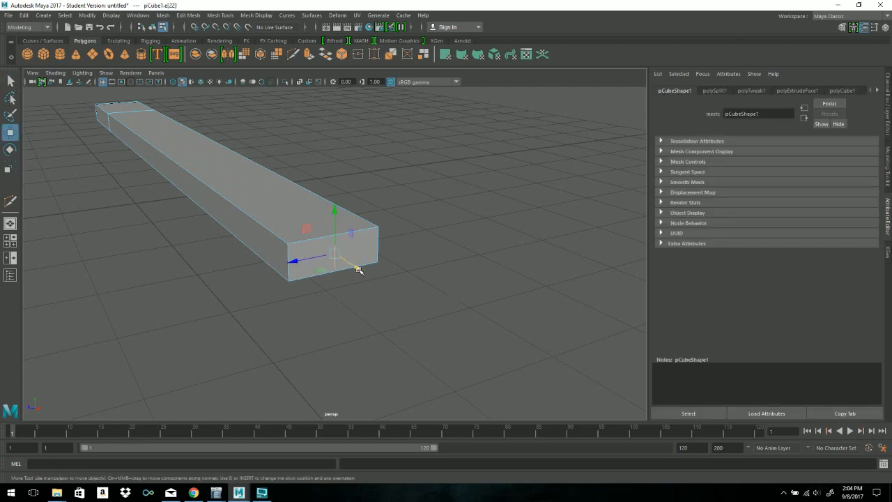
alt+drag(411, 285, 453, 285)
click(480, 319)
alt+drag(480, 319, 325, 240)
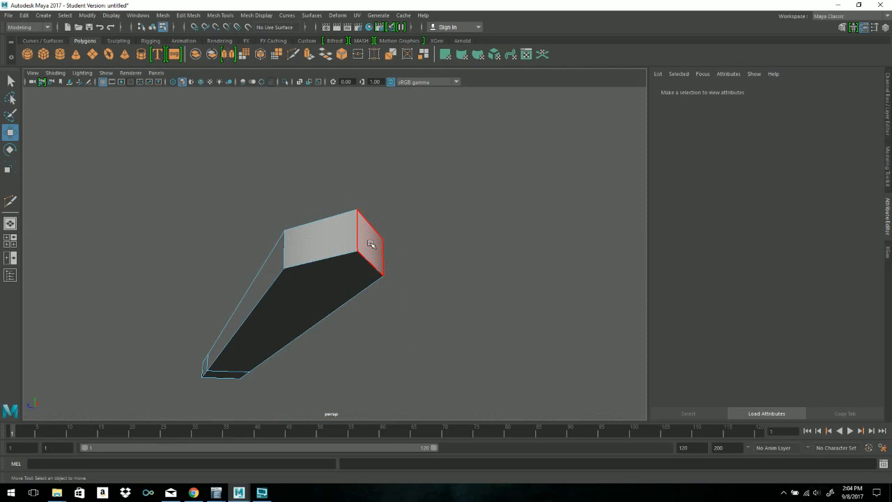
Step: Return the pointed plank to object mode
alt+drag(368, 272, 384, 313)
alt+right_drag(383, 314, 341, 299)
alt+drag(342, 300, 300, 286)
alt+right_drag(299, 286, 389, 269)
alt+drag(388, 269, 342, 265)
right_click(281, 225)
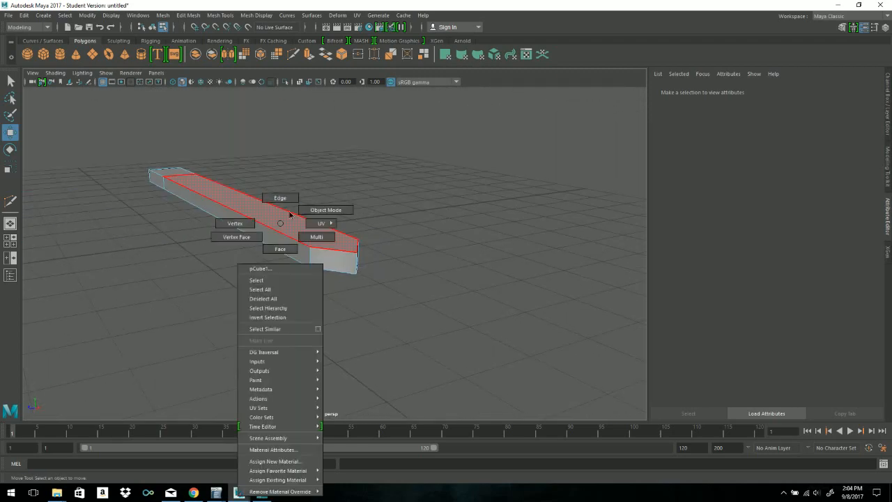
right_drag(332, 193, 342, 195)
Step: Select all the faces of the short section at the plank's blunt end in face mode
alt+drag(204, 211, 478, 183)
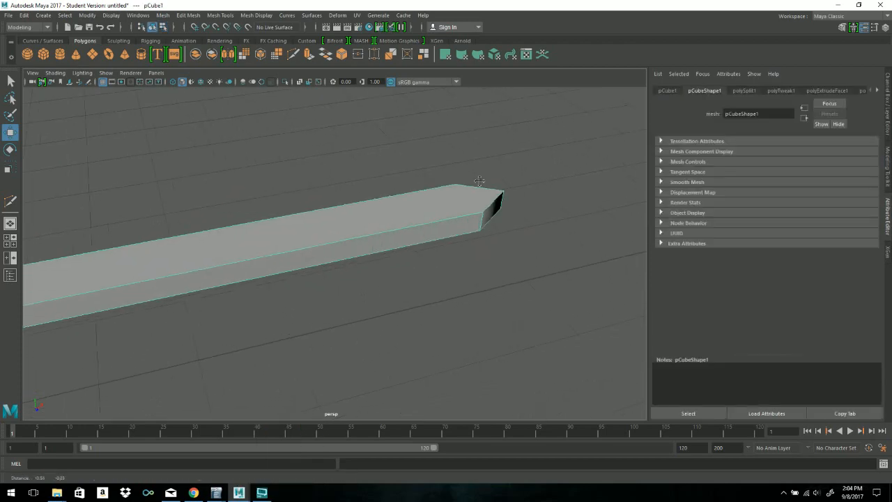
alt+middle_drag(479, 183, 627, 209)
alt+right_drag(390, 251, 307, 257)
alt+drag(307, 257, 199, 249)
alt+right_drag(200, 249, 115, 255)
alt+middle_drag(317, 219, 343, 237)
alt+right_drag(227, 269, 287, 297)
alt+middle_drag(287, 297, 298, 256)
alt+drag(312, 273, 297, 237)
right_drag(282, 213, 284, 241)
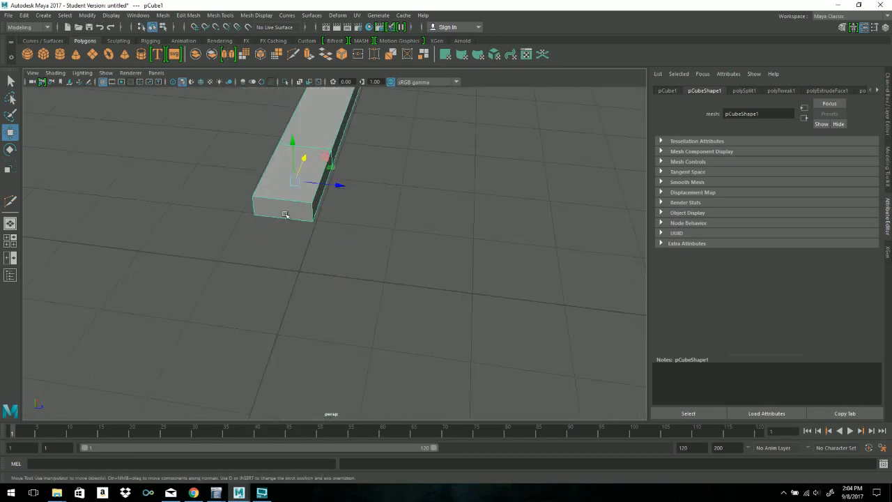
click(297, 207)
mouse_move(307, 155)
alt+mouse_down()
mouse_move(279, 163)
mouse_move(322, 157)
alt+mouse_up()
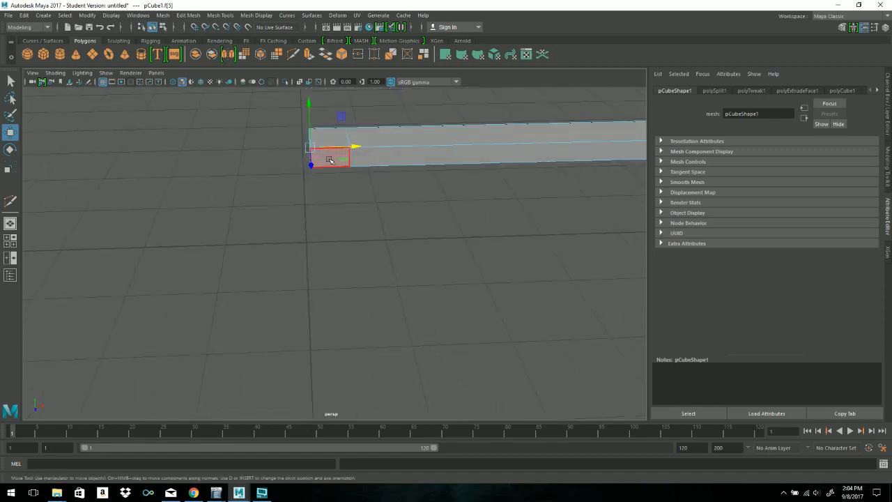
drag(279, 110, 339, 205)
alt+drag(310, 180, 330, 159)
Step: Extrude the selected blunt-end faces and scale them up uniformly into a thicker end block
key(ctrl+e)
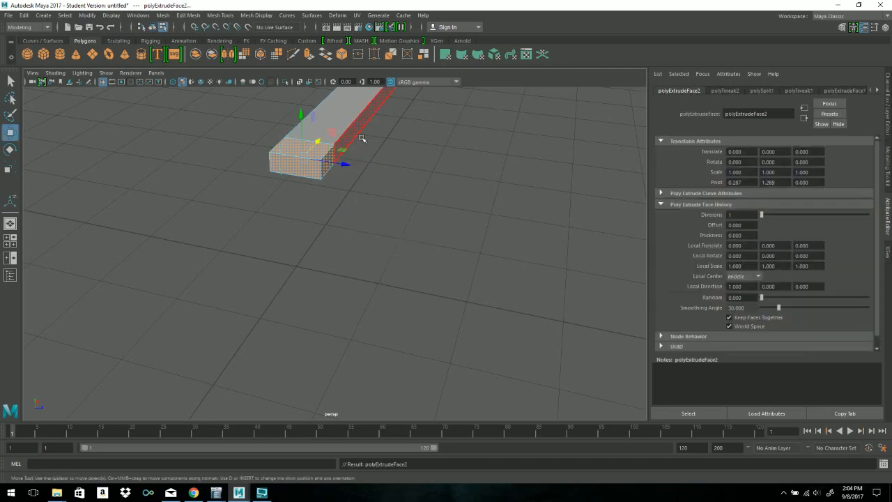
alt+drag(398, 162, 344, 247)
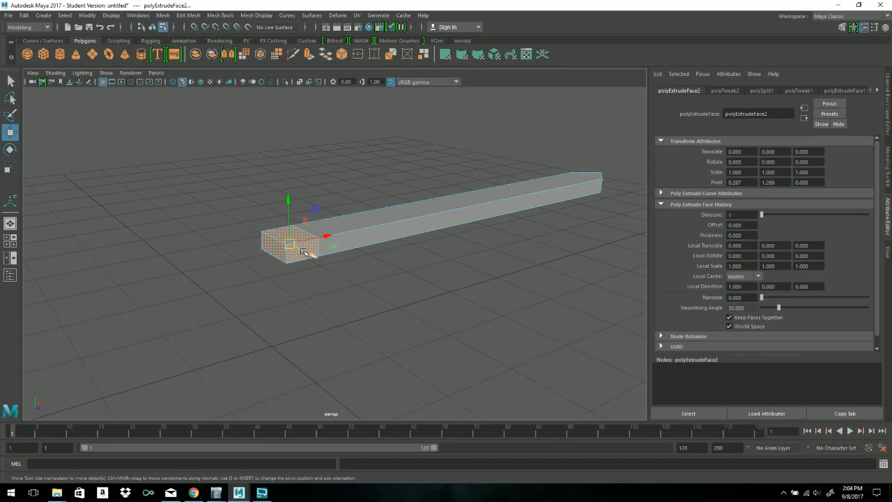
key(r)
drag(291, 243, 297, 243)
alt+drag(432, 273, 360, 257)
alt+right_drag(360, 257, 559, 282)
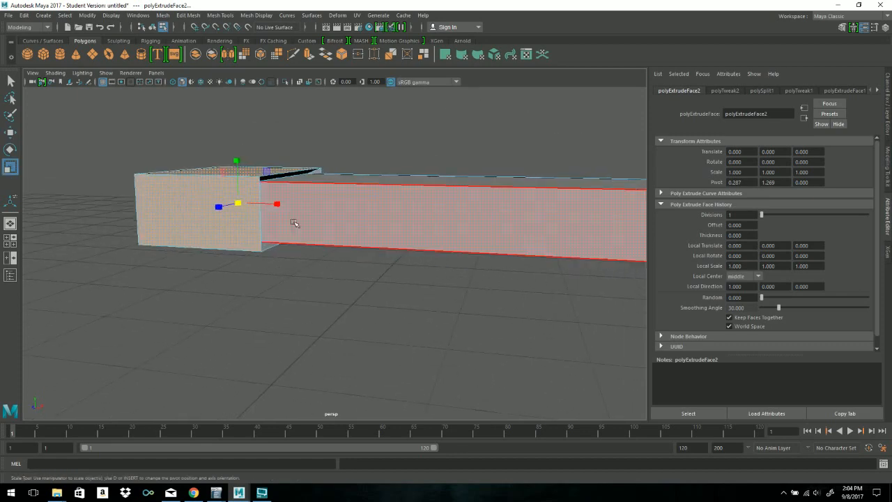
Step: Move the enlarged end block slightly outward along the plank's length, away from the pointed tip
key(w)
drag(282, 202, 274, 201)
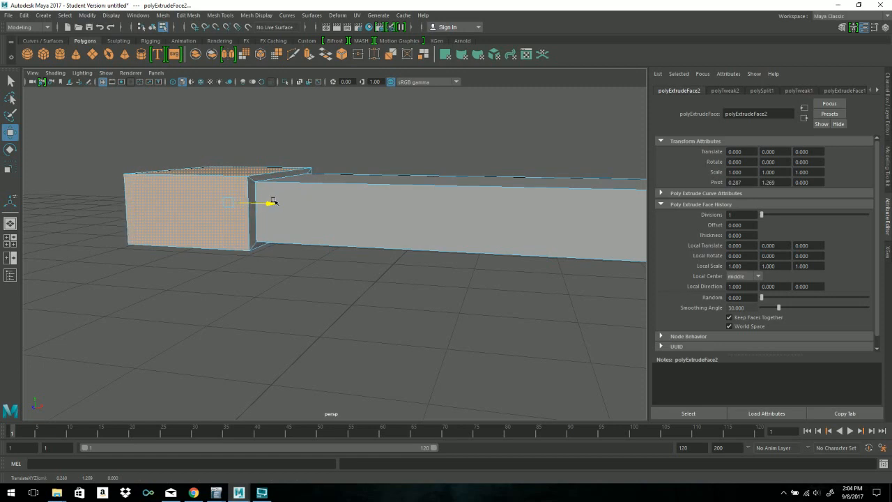
alt+drag(404, 206, 259, 259)
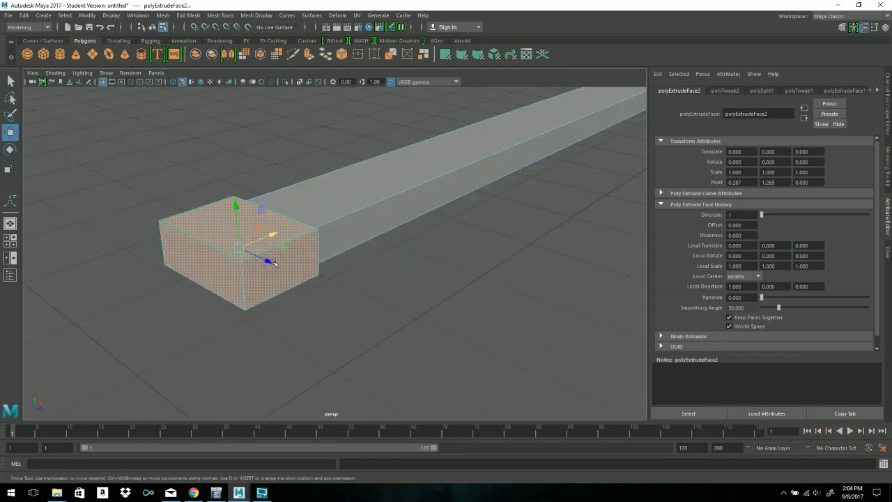
Step: Clear the face selection and select the whole plank with its end block in object mode
click(267, 279)
alt+drag(405, 269, 456, 217)
click(480, 191)
alt+drag(394, 238, 270, 246)
click(270, 247)
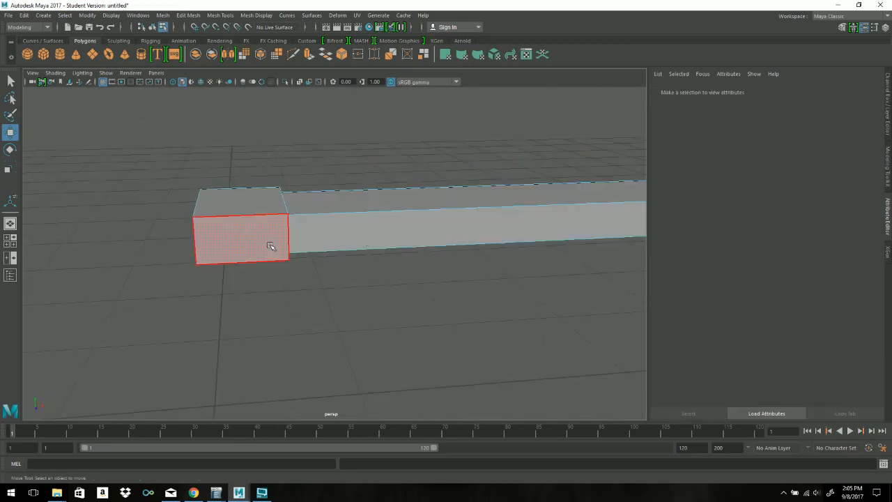
right_drag(303, 193, 342, 183)
click(183, 193)
click(239, 196)
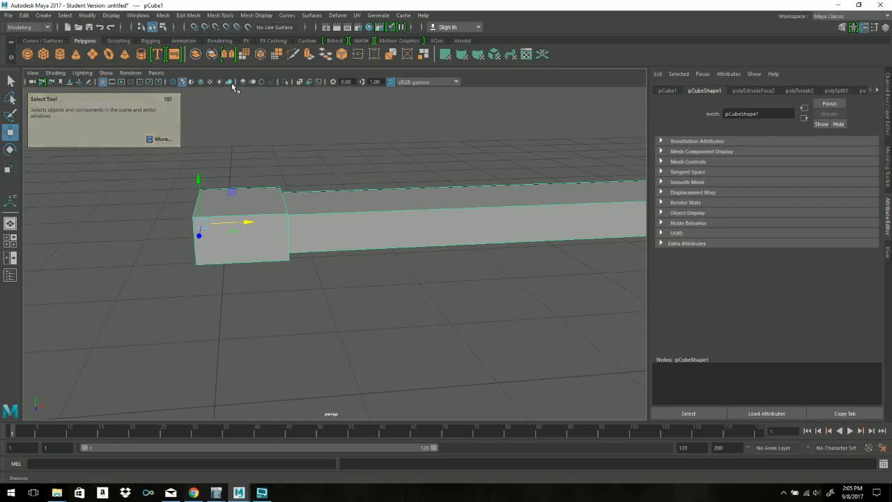
Step: Set the Select tool's symmetry to Object X in its tool settings, and minimize the settings window
double_click(11, 81)
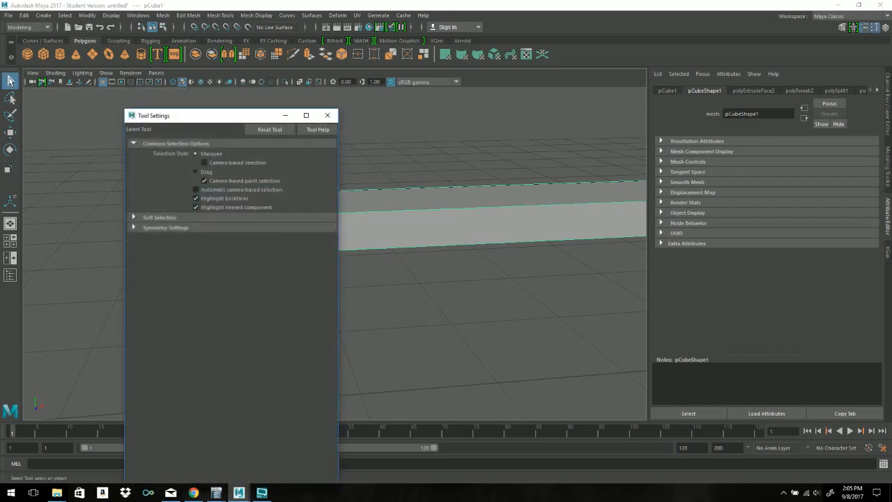
drag(176, 115, 75, 73)
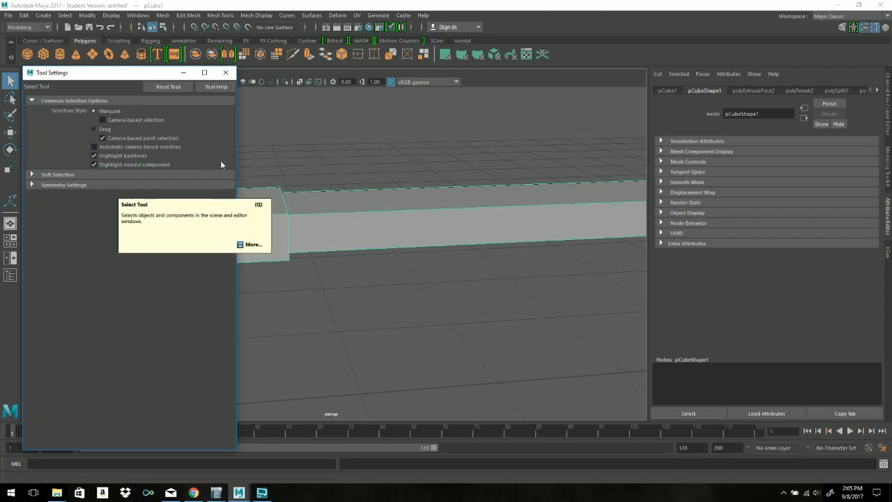
click(11, 98)
click(11, 115)
key(r)
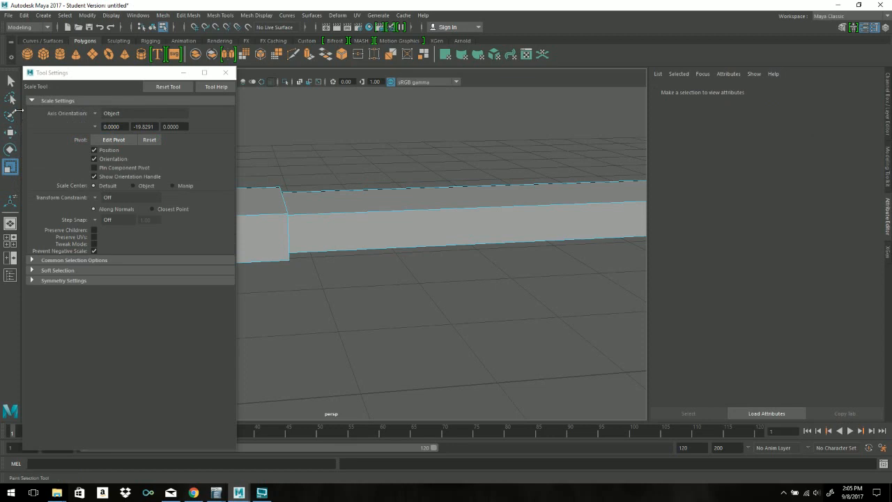
click(10, 81)
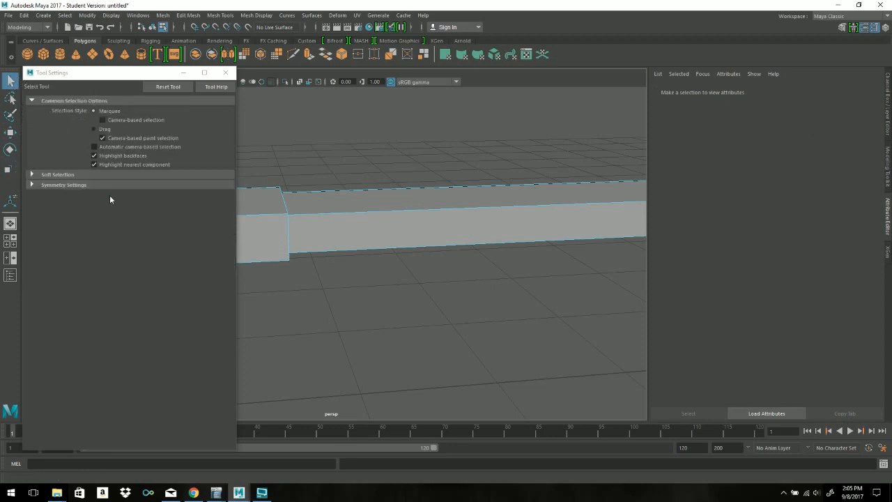
click(31, 185)
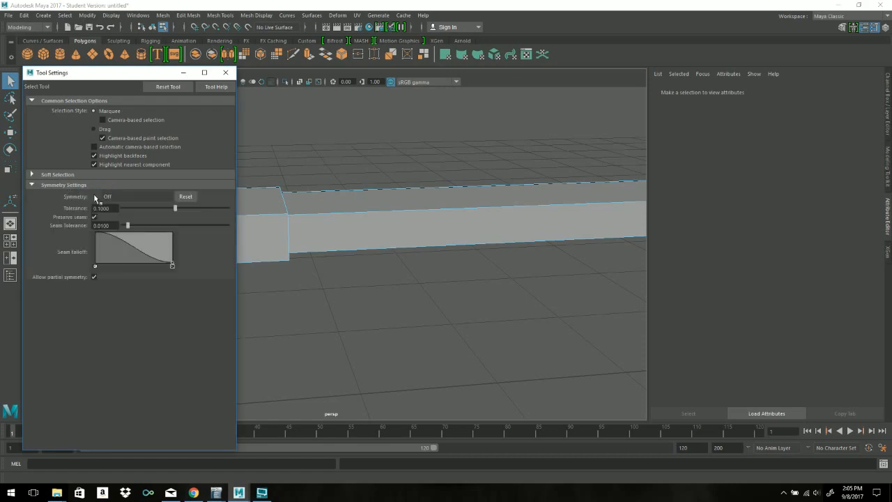
click(104, 197)
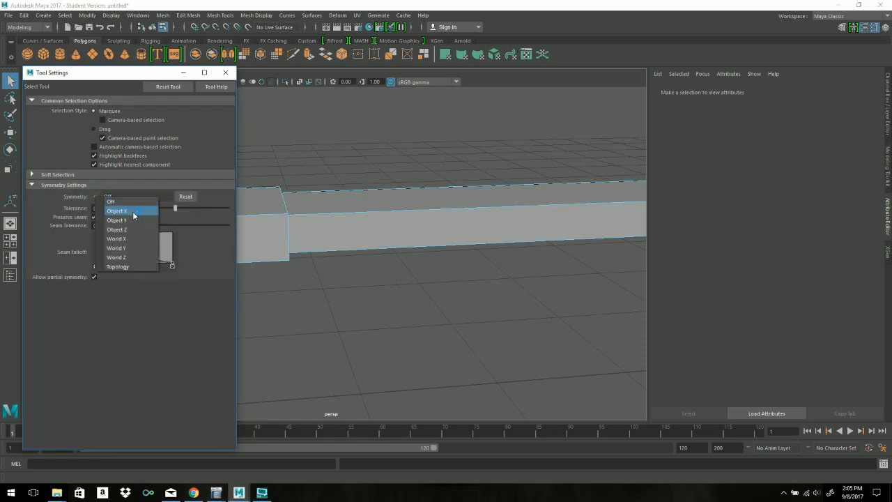
click(131, 211)
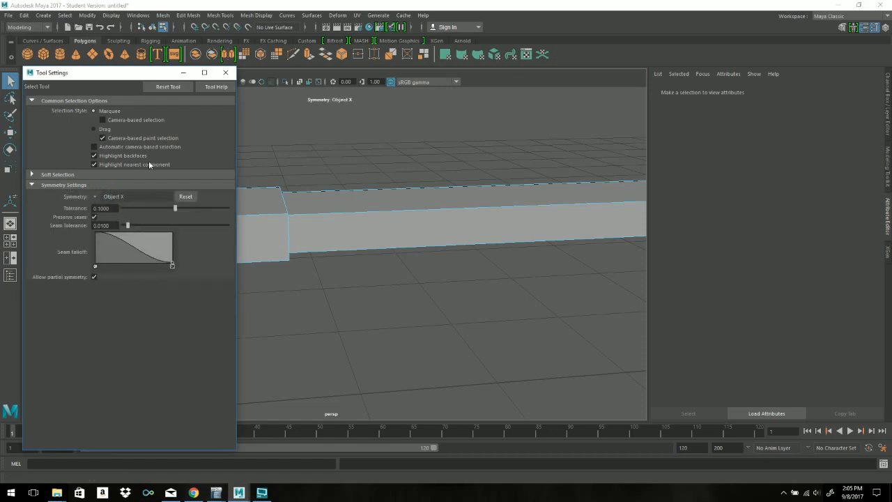
click(97, 198)
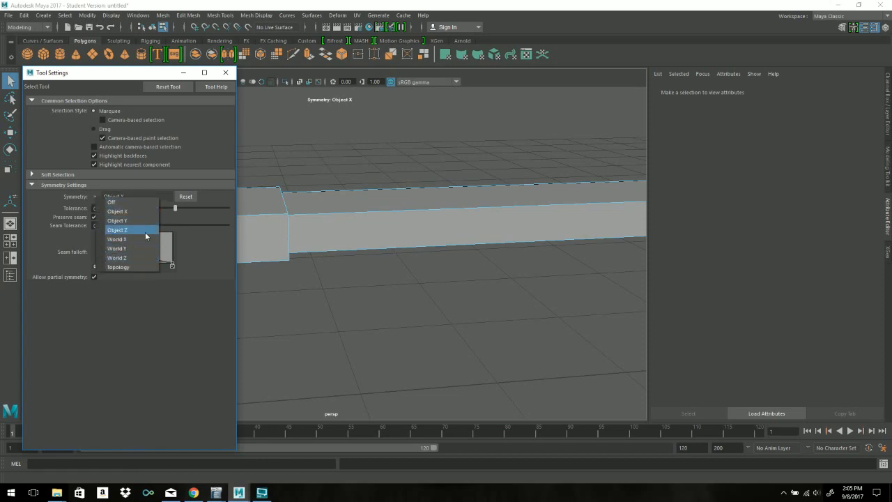
click(185, 76)
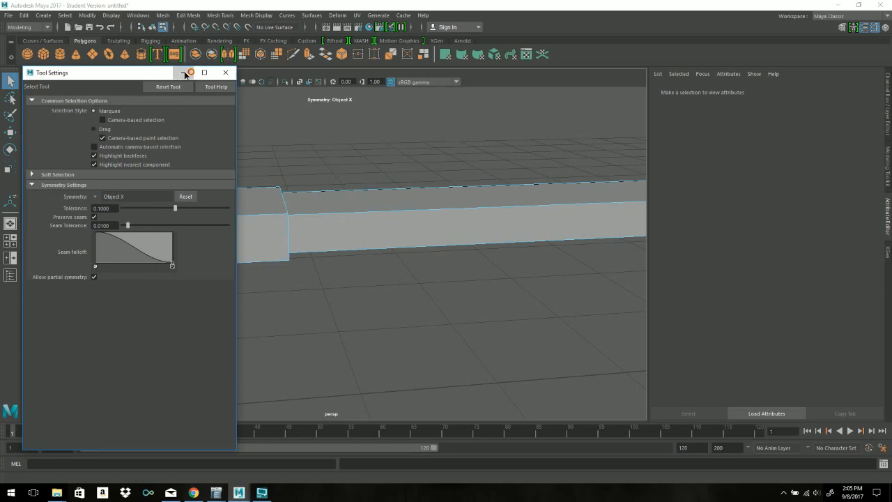
click(185, 72)
Step: Select the end block's long side face and check the opposite side to test the Object X symmetry
alt+drag(267, 297, 291, 283)
click(294, 282)
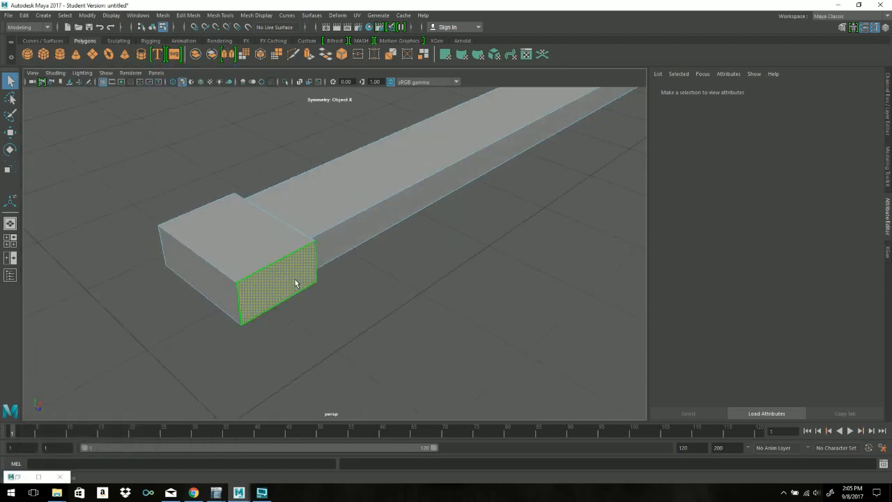
click(295, 282)
alt+drag(364, 288, 277, 265)
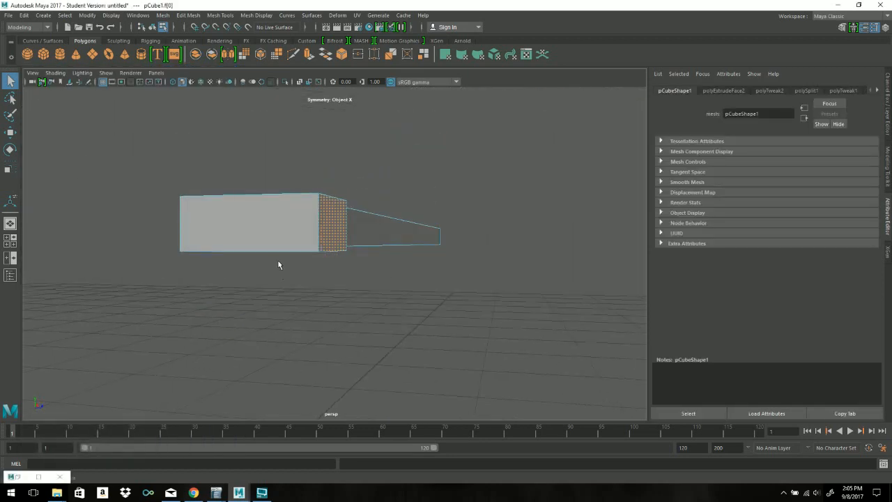
alt+drag(391, 279, 411, 347)
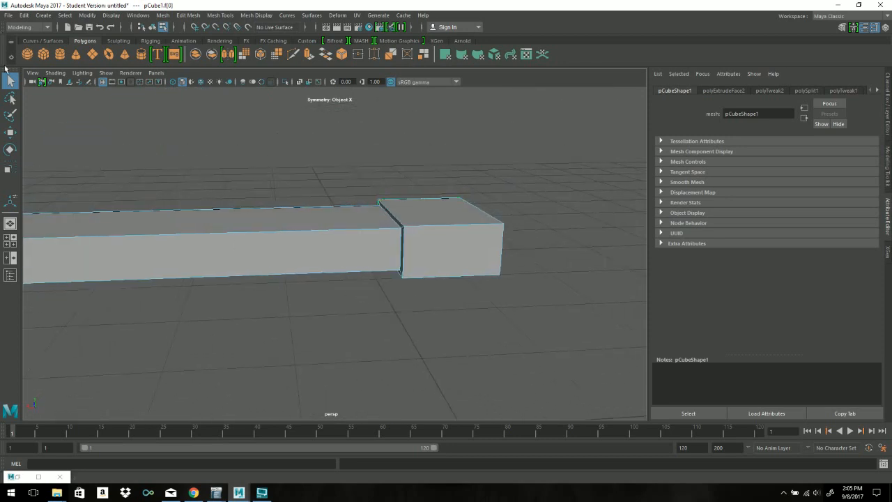
Step: Change the Select tool's symmetry to Object Z and minimize its settings window
double_click(11, 83)
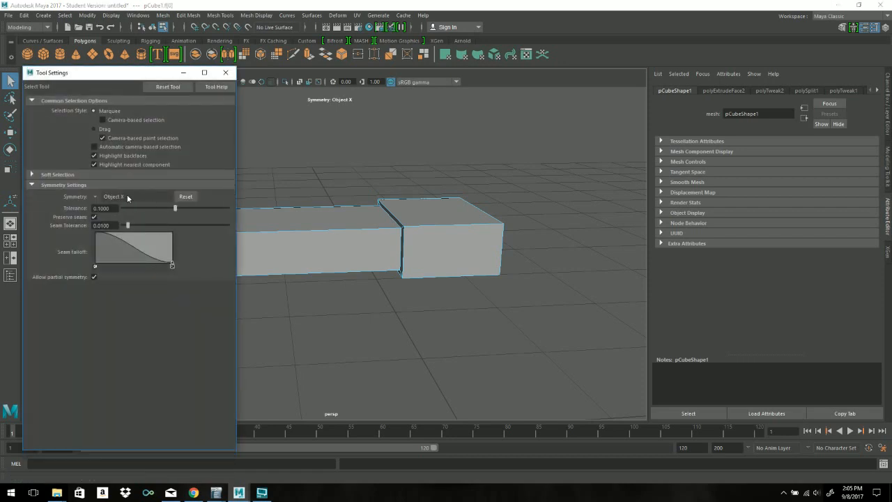
click(128, 199)
click(129, 230)
click(183, 73)
Step: Extrude the end block's two mirrored side faces outward about 0.14 and scale them down into tapered sides
alt+drag(432, 272, 411, 260)
click(350, 299)
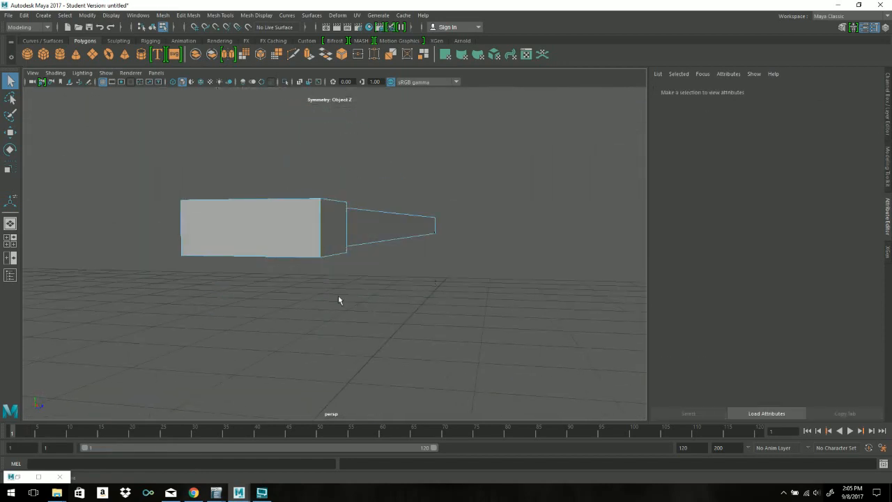
alt+drag(350, 300, 283, 311)
click(238, 249)
alt+drag(239, 249, 341, 283)
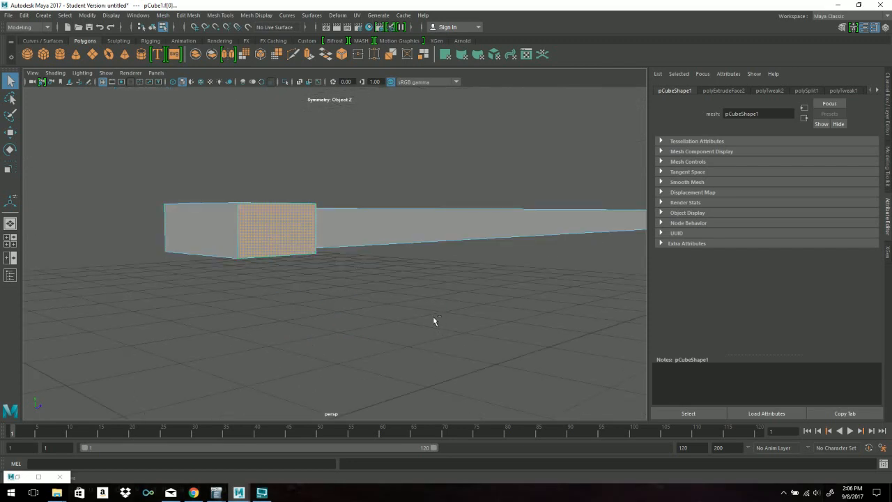
key(ctrl+e)
alt+drag(342, 281, 450, 318)
drag(509, 327, 329, 229)
key(r)
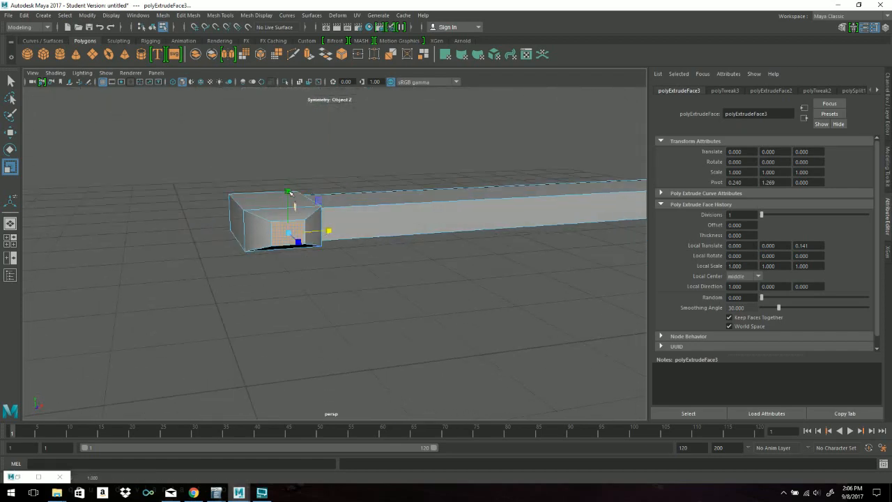
Step: Extrude the narrowed side faces again and pull them far outward into two long crossguard arms
key(ctrl+e)
key(w)
alt+drag(359, 264, 410, 259)
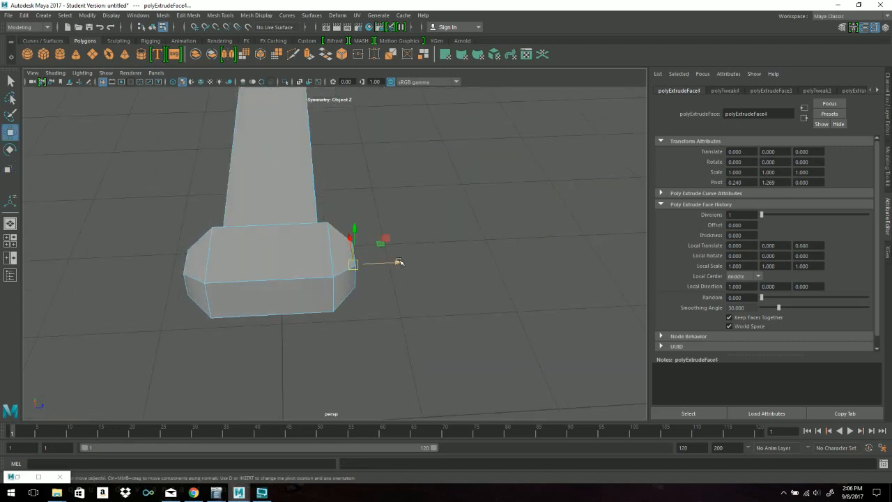
drag(394, 261, 504, 265)
alt+drag(514, 279, 518, 298)
Step: Extrude a short section at both arm tips and widen the end faces along the blade's direction
key(ctrl+e)
alt+drag(450, 290, 425, 278)
key(e)
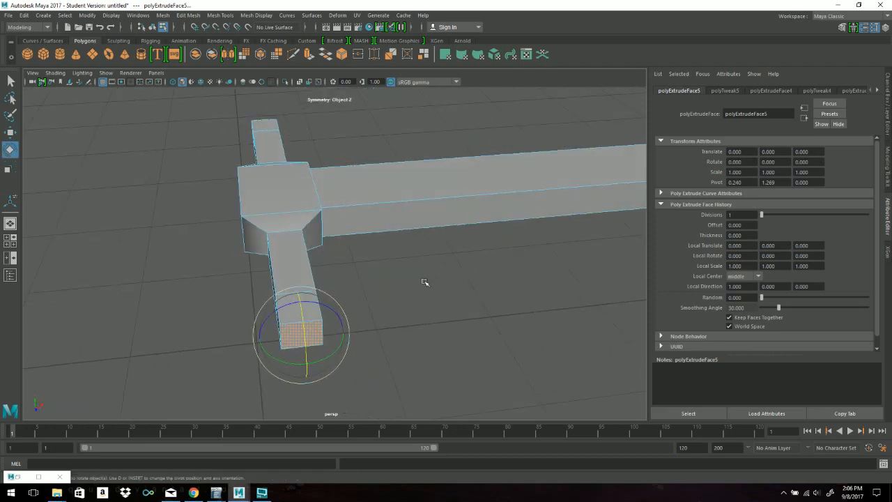
key(r)
drag(344, 330, 373, 328)
Step: Multi-Cut a vertical edge through the middle of the flared end face on both guard arms
alt+drag(286, 133, 270, 84)
click(293, 54)
click(315, 275)
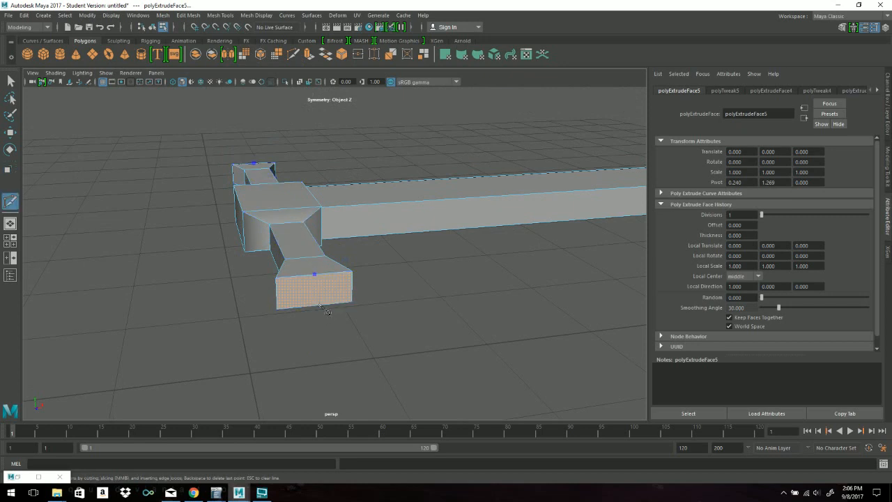
right_click(318, 303)
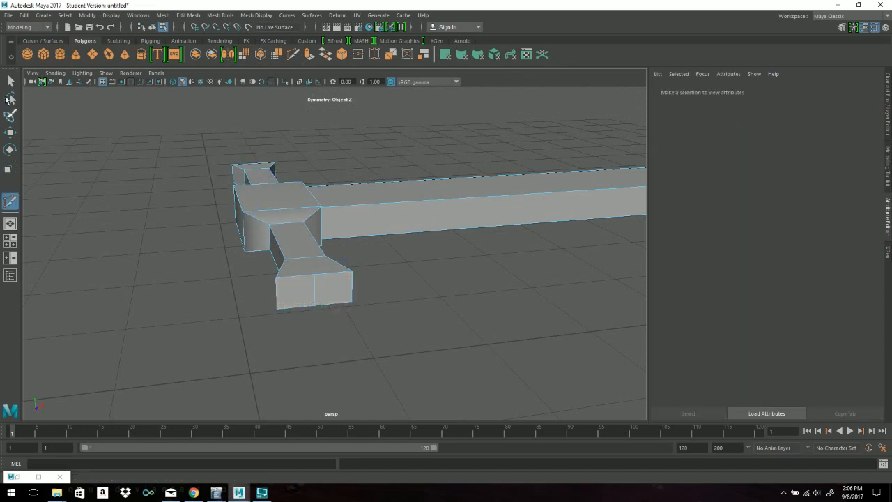
Step: Select the new vertical edges at the arm tips and move them outward to form pointed ends
click(10, 82)
right_drag(316, 288, 319, 273)
click(319, 299)
key(w)
alt+drag(352, 310, 465, 318)
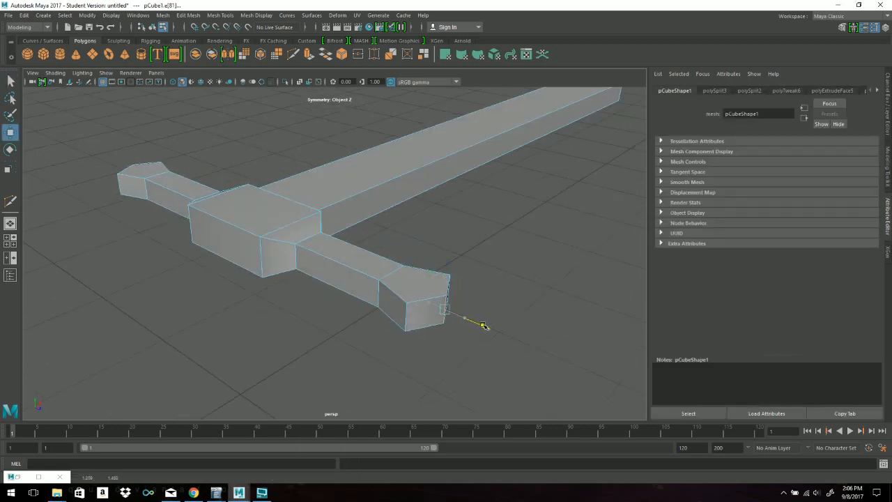
Step: Select the top and bottom faces of the guard's center block in face mode and scale them vertically
alt+right_drag(488, 323, 392, 283)
alt+drag(393, 282, 320, 261)
click(343, 251)
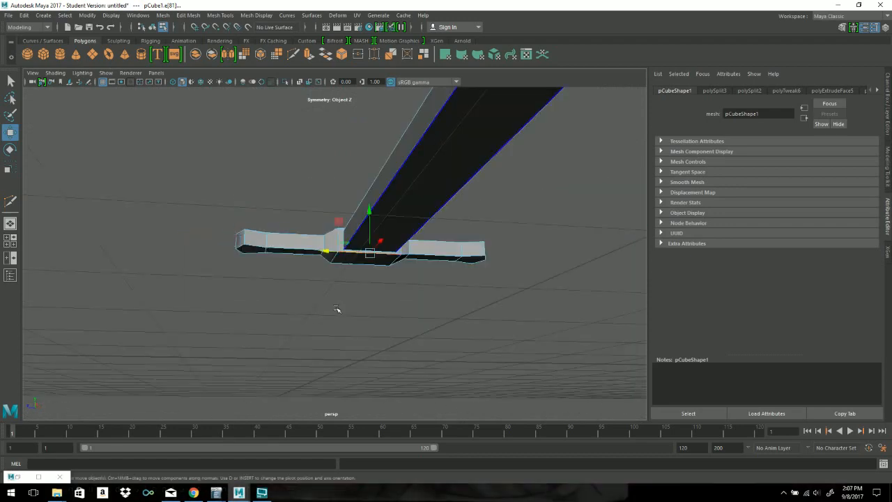
alt+drag(336, 311, 365, 295)
scroll(365, 295, up, 4)
right_drag(309, 225, 311, 253)
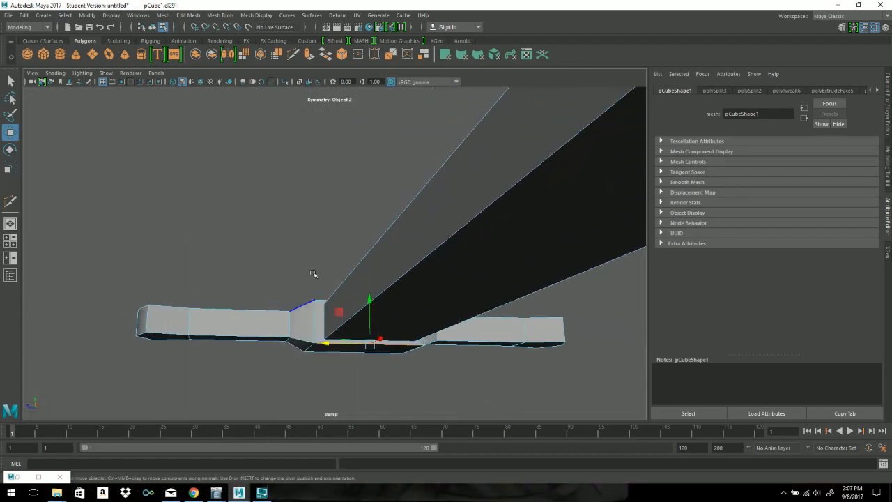
click(322, 350)
alt+drag(322, 350, 341, 401)
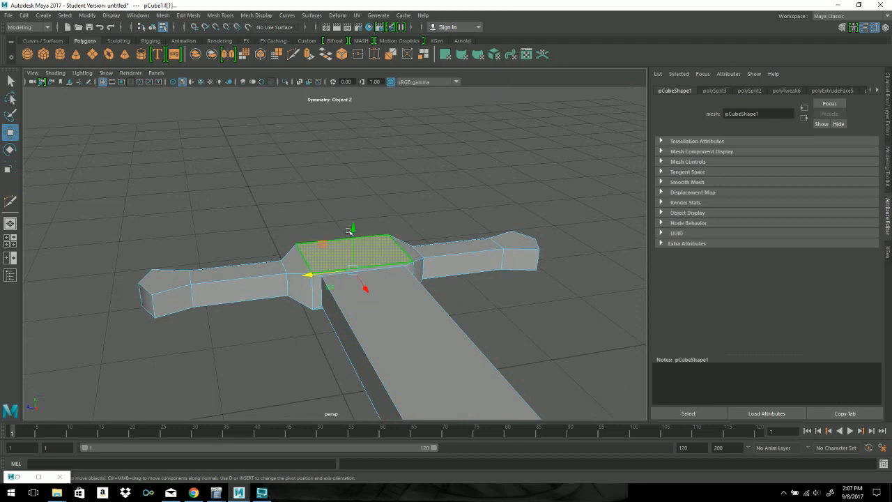
key(r)
drag(354, 230, 360, 254)
Step: Select the end face of the guard's center block on the side opposite the blade
right_drag(360, 225, 410, 220)
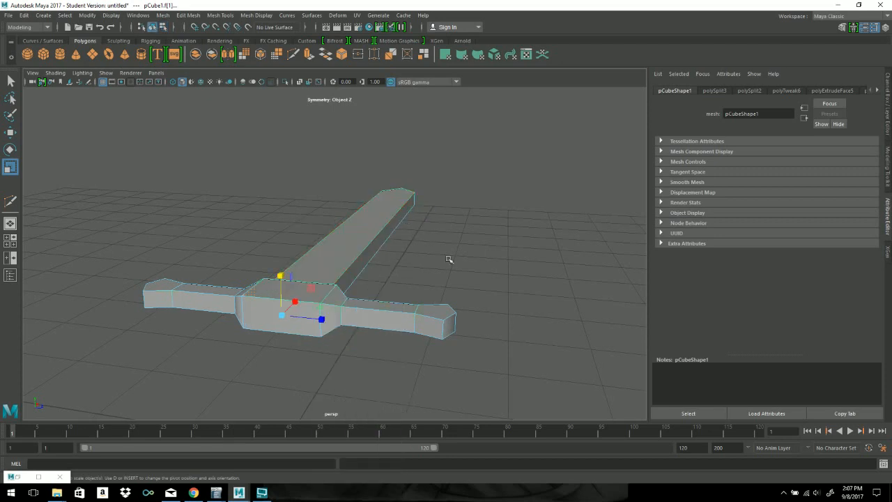
scroll(443, 255, down, 2)
click(428, 275)
alt+drag(415, 314, 283, 288)
click(283, 289)
right_drag(301, 241, 311, 270)
alt+drag(325, 280, 338, 263)
click(285, 305)
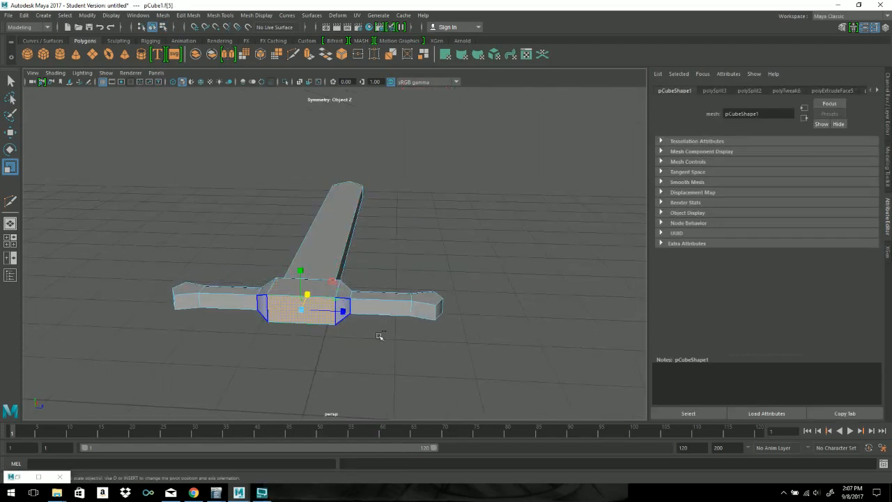
Step: Extrude the block's end face in place and scale it down, narrowing its width further, to form an inset face
key(ctrl+e)
scroll(333, 332, up, 5)
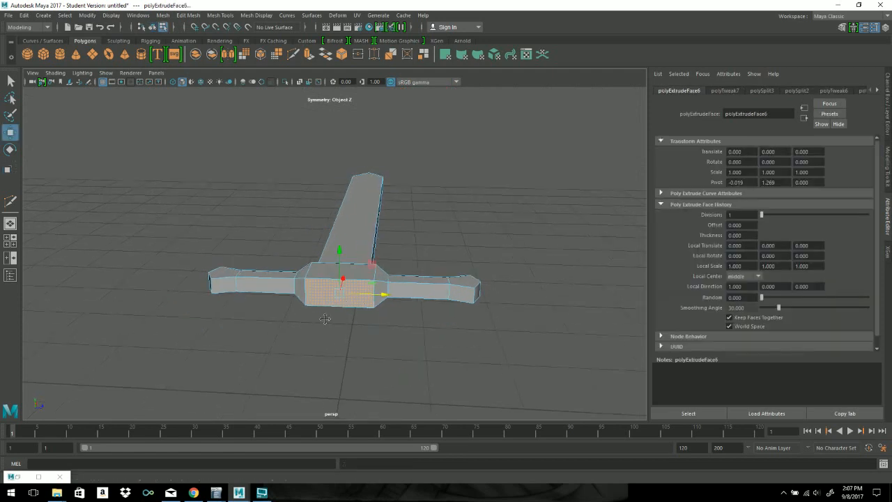
key(r)
mouse_move(352, 323)
mouse_down()
mouse_move(326, 325)
mouse_move(340, 331)
mouse_up()
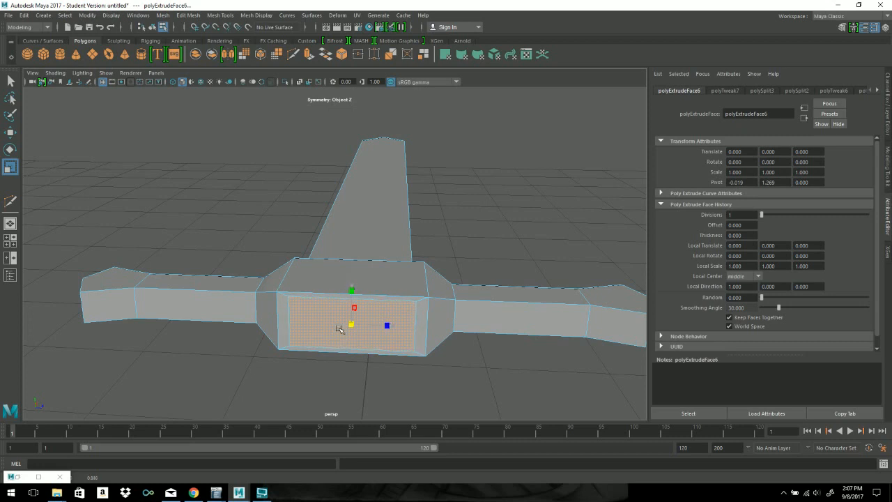
drag(351, 286, 350, 291)
drag(392, 325, 381, 325)
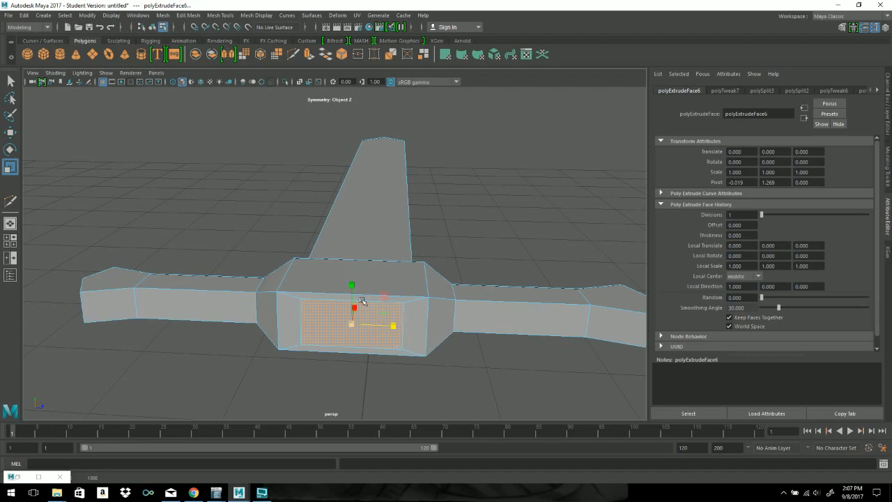
Step: Multi-Cut the inset face's two side edges at their midpoints and move the new vertices outward into points
click(293, 54)
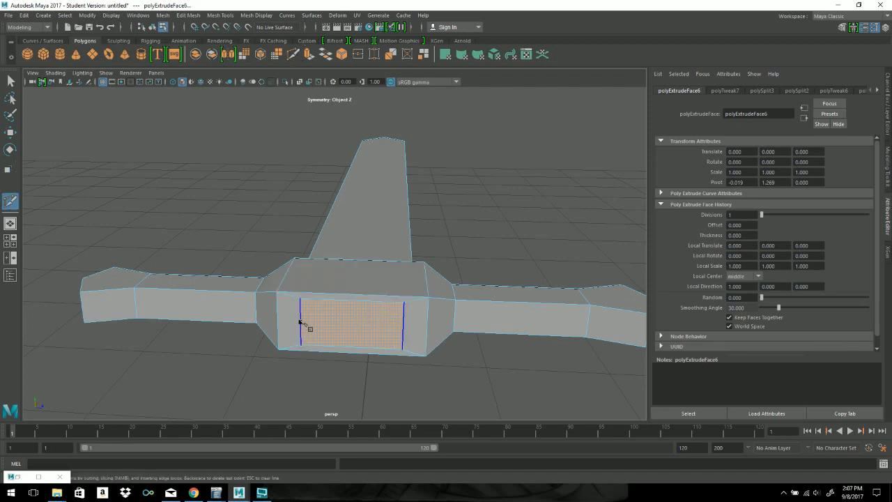
click(413, 326)
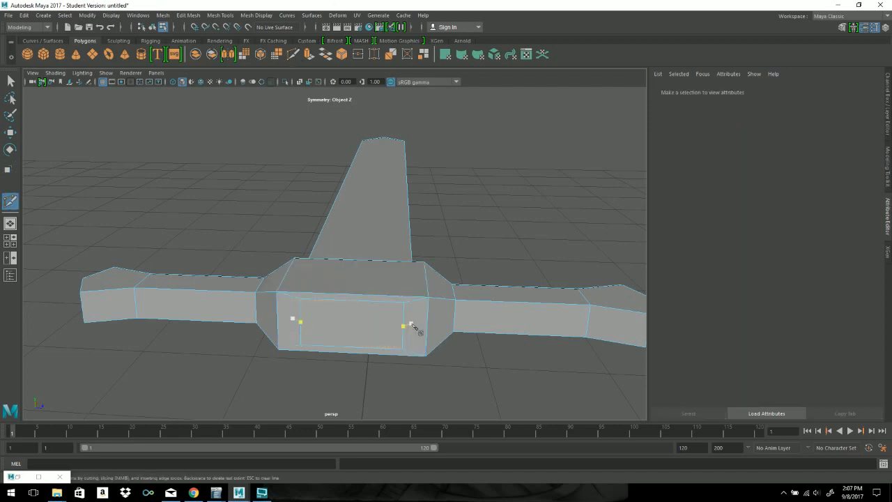
click(13, 79)
right_drag(310, 312, 261, 228)
click(304, 319)
key(w)
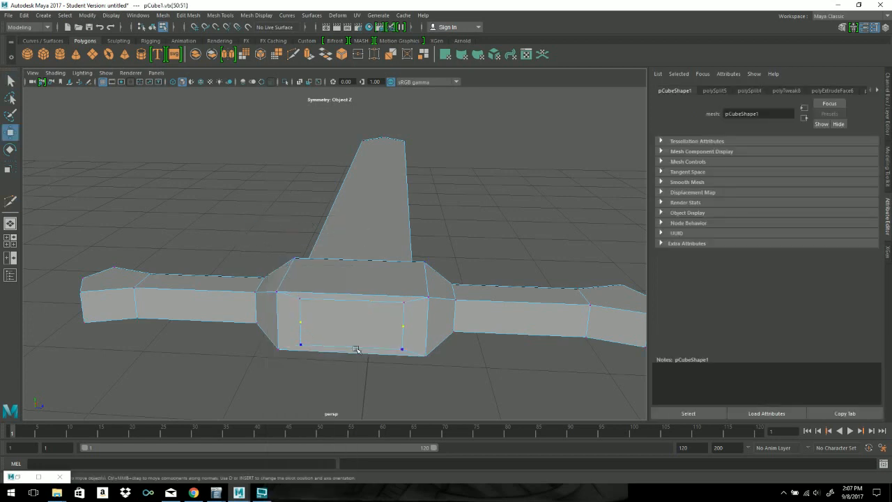
drag(344, 320, 336, 319)
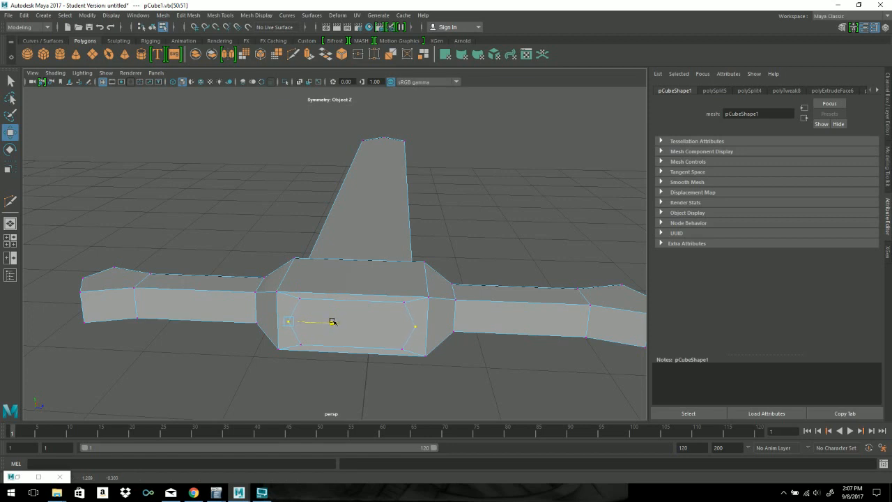
Step: Select the pointed six-sided inset face on the guard's center block and extrude it a short distance away from the blade
right_drag(350, 311, 348, 260)
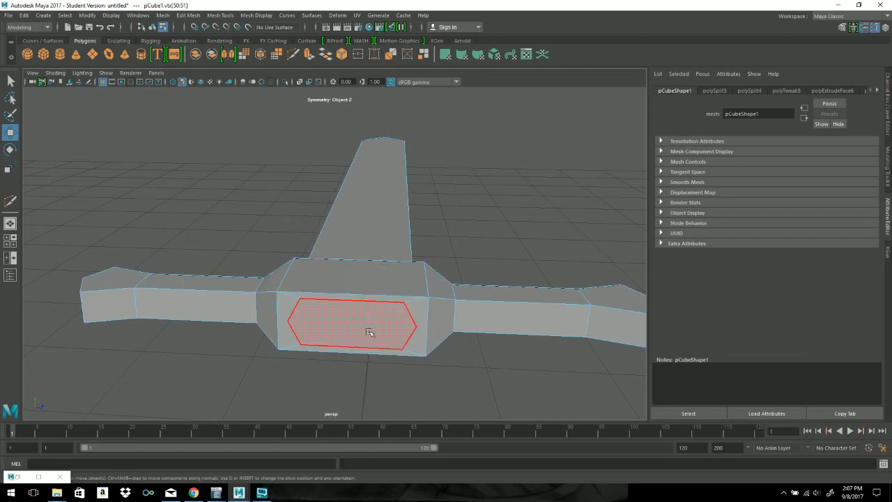
click(360, 331)
alt+right_drag(361, 331, 334, 331)
alt+drag(334, 331, 342, 286)
key(ctrl+e)
key(w)
mouse_move(324, 276)
mouse_down()
mouse_move(301, 284)
mouse_move(359, 301)
mouse_move(372, 354)
mouse_move(409, 365)
mouse_move(398, 261)
mouse_move(379, 295)
mouse_move(327, 289)
mouse_up()
key(r)
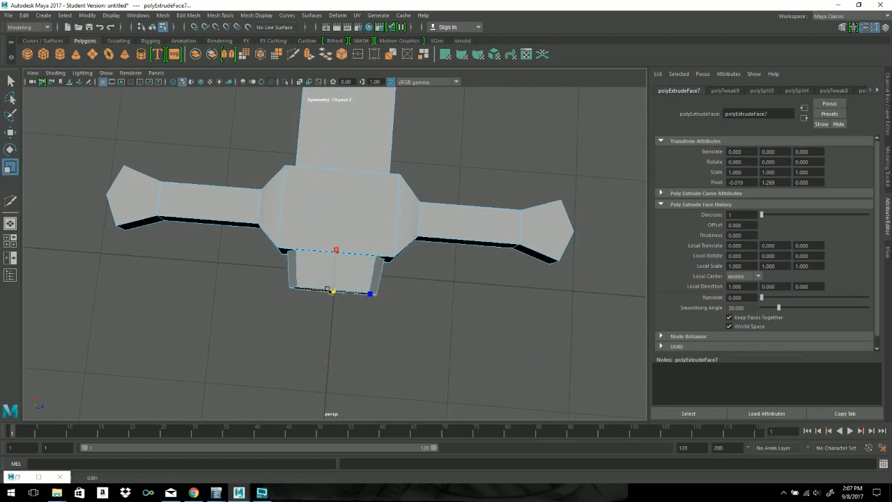
key(w)
drag(335, 246, 336, 239)
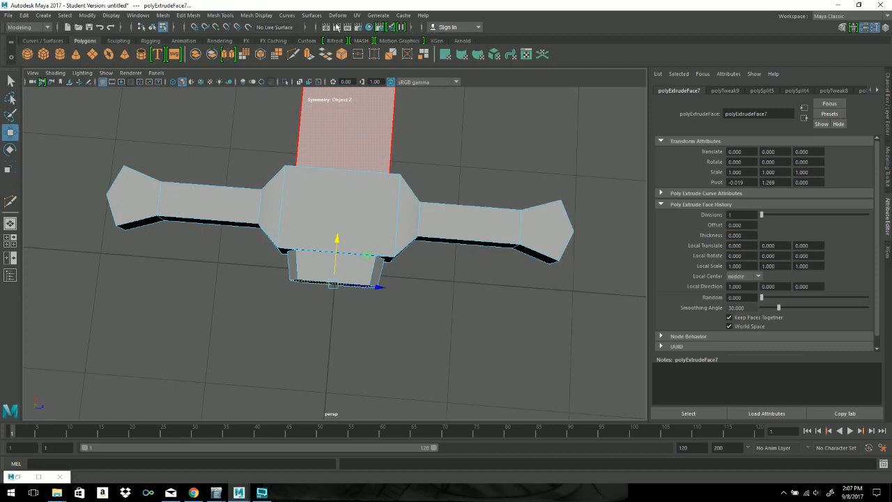
Step: Extrude the handle base's end face again and pull it outward to add a second short segment
alt+drag(545, 241, 480, 195)
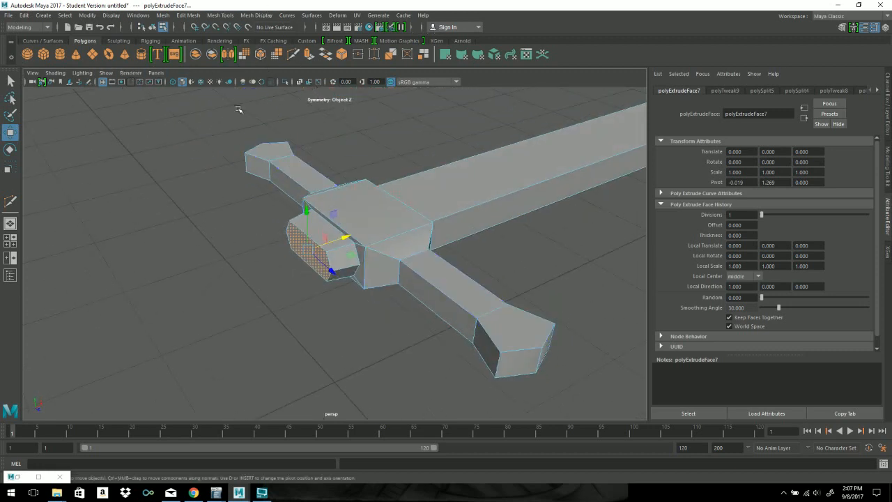
alt+drag(577, 282, 628, 267)
alt+right_drag(605, 269, 337, 235)
alt+drag(338, 236, 423, 214)
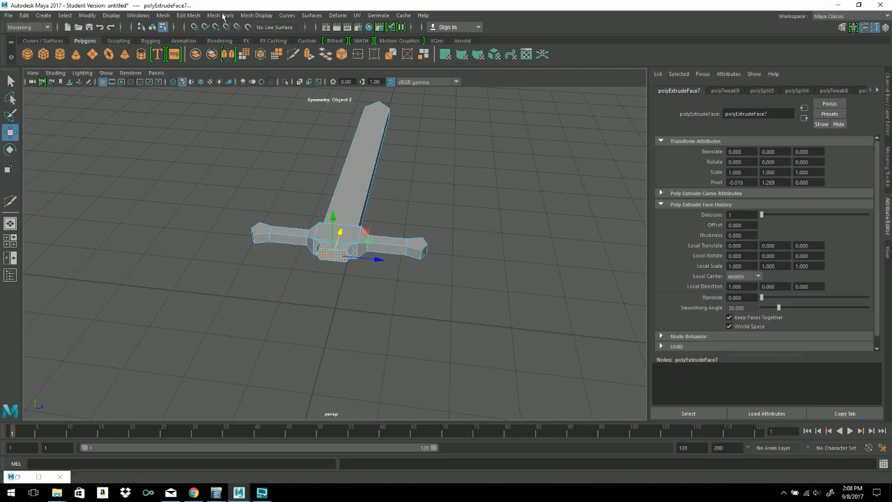
alt+drag(410, 332, 302, 329)
alt+right_drag(303, 329, 478, 305)
key(ctrl+e)
alt+drag(461, 297, 348, 240)
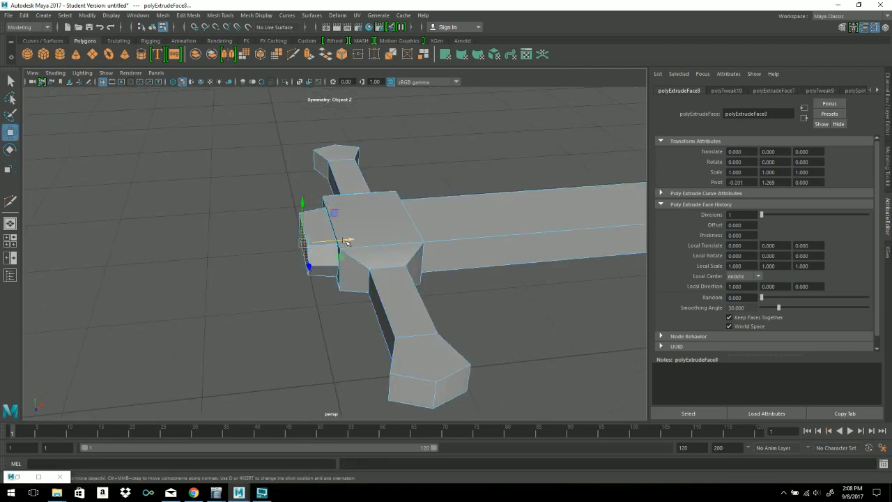
alt+drag(341, 295, 352, 349)
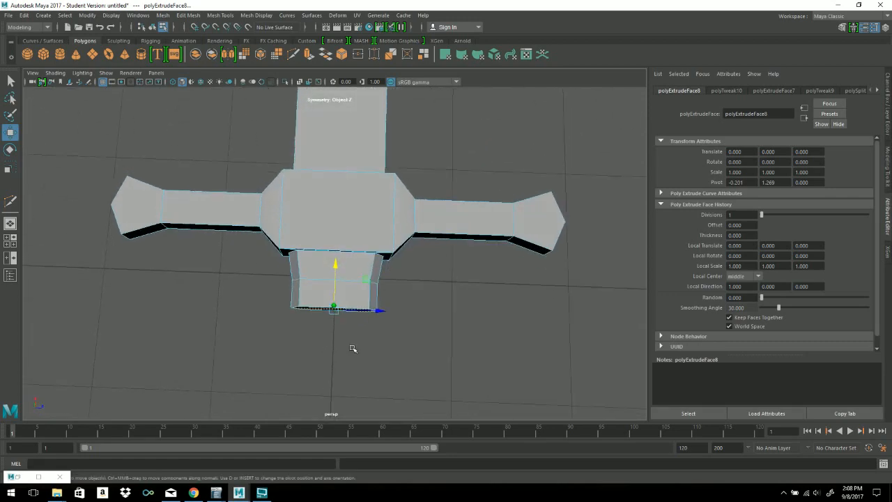
alt+middle_drag(360, 320, 359, 244)
alt+right_drag(359, 243, 434, 241)
alt+middle_drag(425, 233, 410, 268)
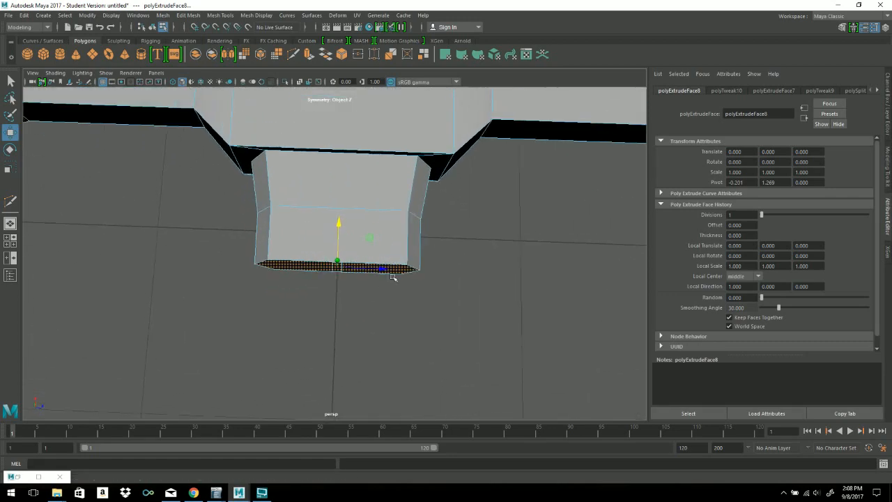
key(r)
alt+drag(398, 272, 376, 222)
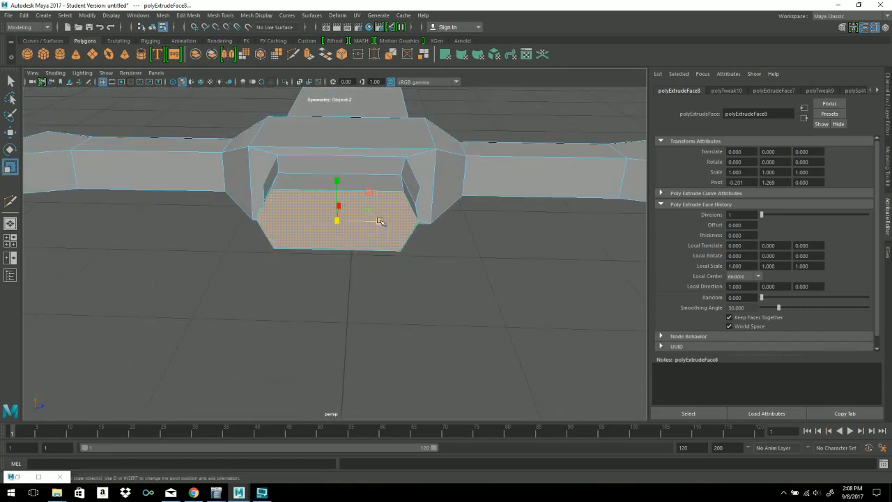
drag(380, 221, 352, 220)
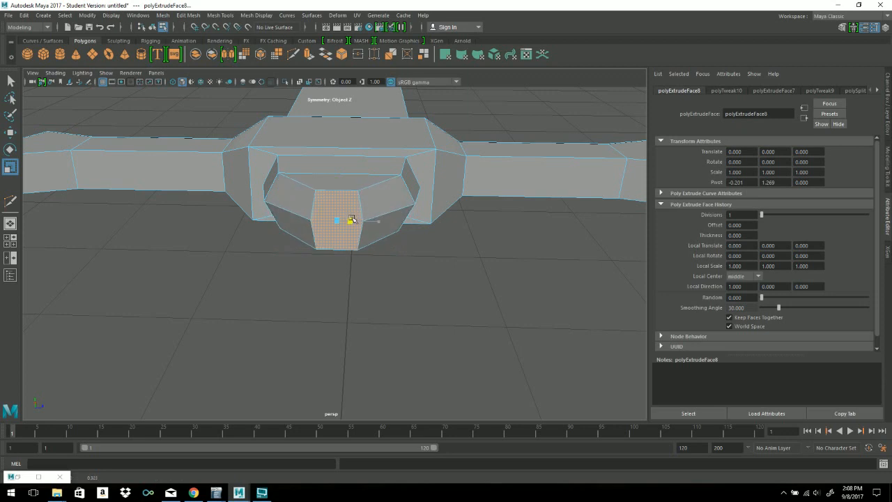
right_drag(326, 208, 286, 204)
click(311, 221)
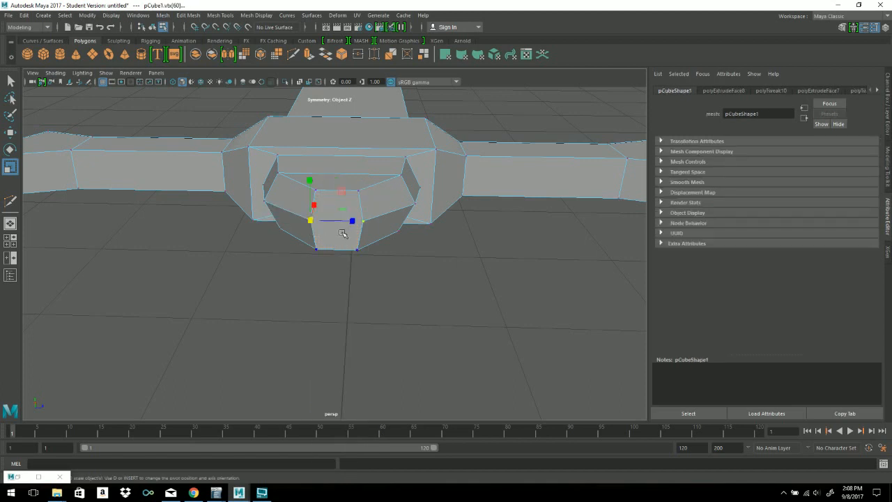
key(w)
drag(353, 221, 343, 220)
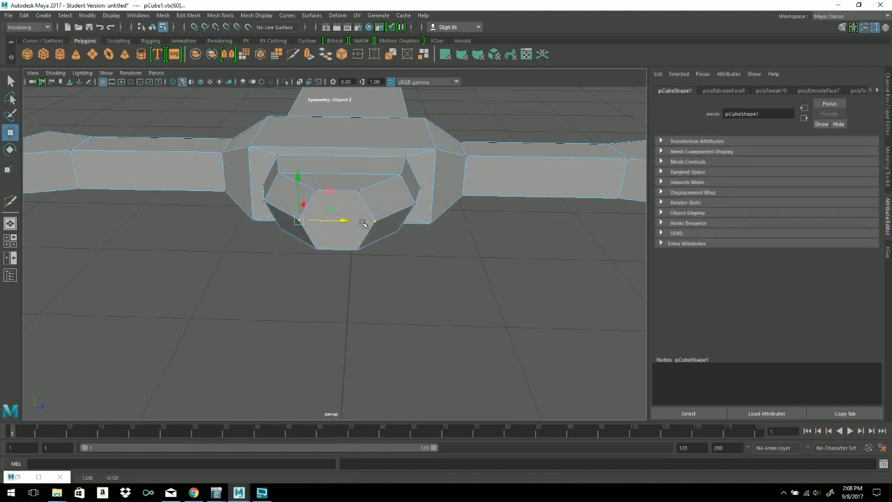
key(ctrl+z)
drag(351, 221, 337, 220)
key(ctrl+z)
key(ctrl+z)
key(ctrl+z)
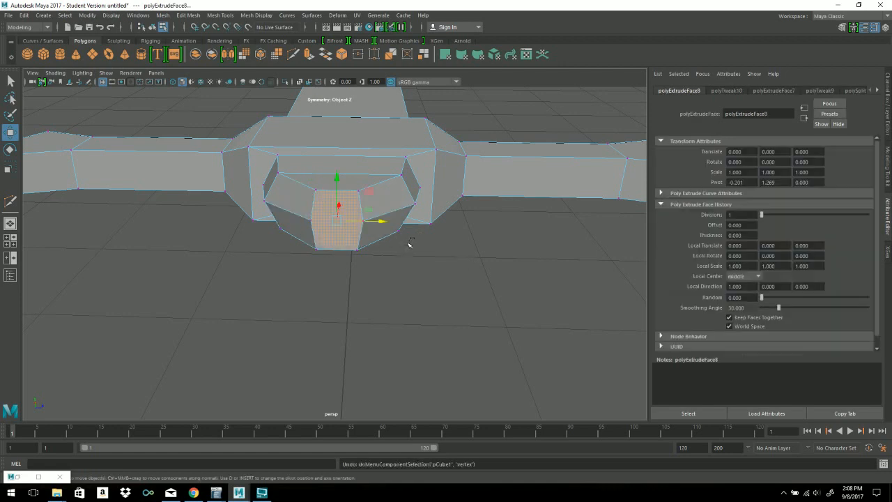
key(ctrl+z)
Step: Select the handle base's end vertices in vertex mode and move them inward symmetrically to taper the end into a smaller hexagon
alt+drag(393, 256, 390, 282)
right_click(289, 173)
right_drag(289, 173, 244, 172)
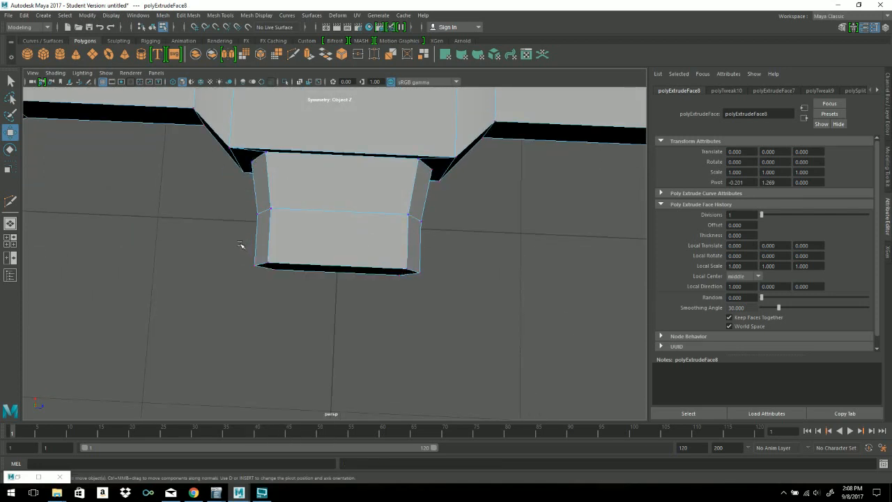
drag(273, 284, 307, 314)
alt+drag(376, 286, 357, 219)
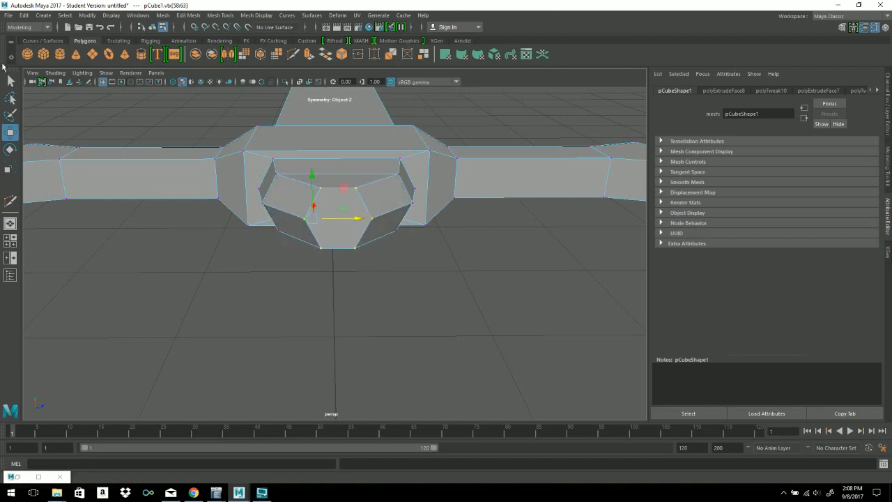
Step: Select the tapered hexagonal end face in face mode and extrude it far outward to form the long handle grip
alt+drag(349, 313, 350, 222)
right_click(351, 222)
right_drag(351, 223, 354, 232)
alt+drag(379, 252, 209, 261)
scroll(329, 263, down, 8)
alt+drag(328, 263, 380, 279)
key(ctrl+e)
key(w)
alt+drag(335, 225, 372, 277)
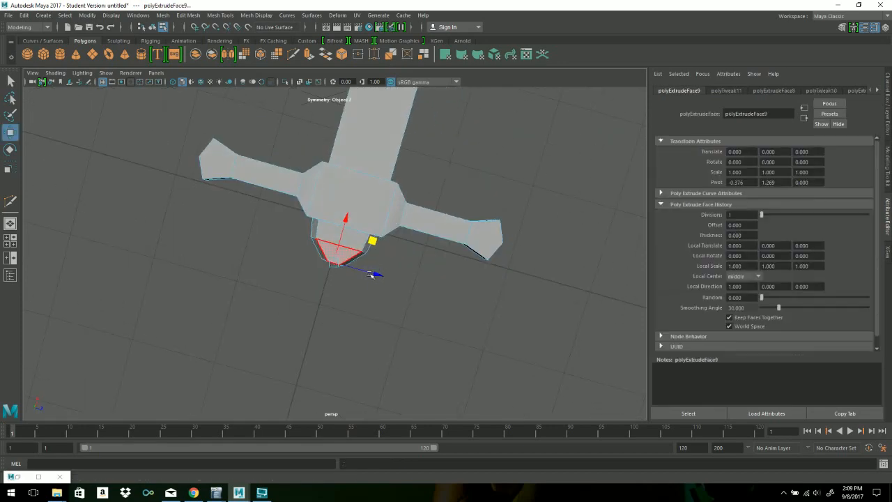
drag(346, 219, 317, 307)
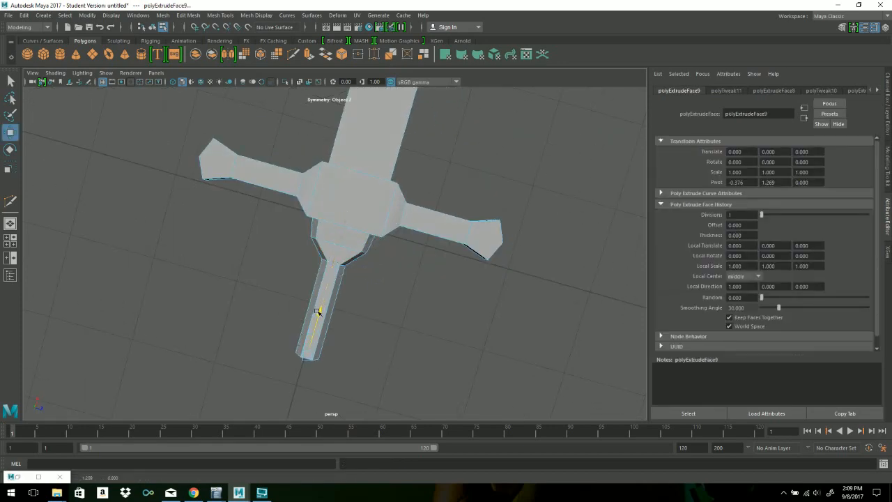
Step: Select the faces around the long handle grip and scale them up evenly in height and width to thicken it
alt+drag(385, 305, 454, 311)
alt+right_drag(455, 311, 419, 288)
alt+middle_drag(419, 288, 293, 241)
right_drag(293, 225, 300, 255)
alt+drag(303, 270, 348, 254)
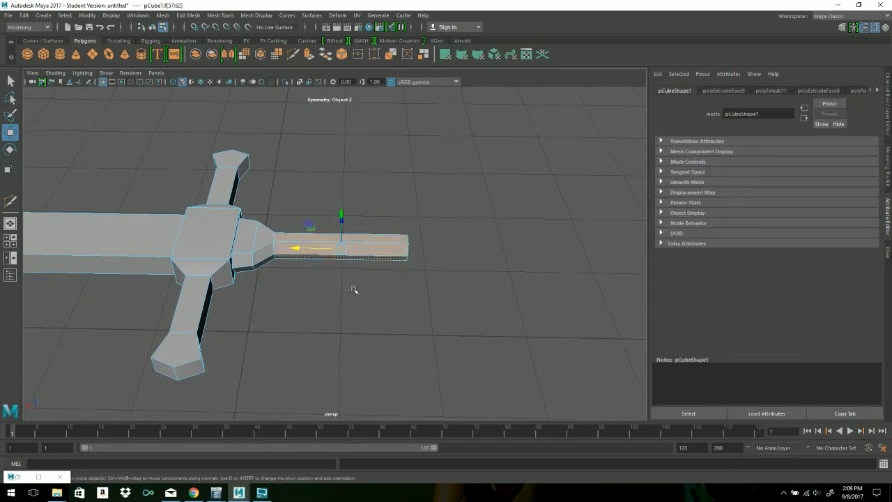
alt+drag(369, 291, 378, 269)
drag(293, 159, 398, 301)
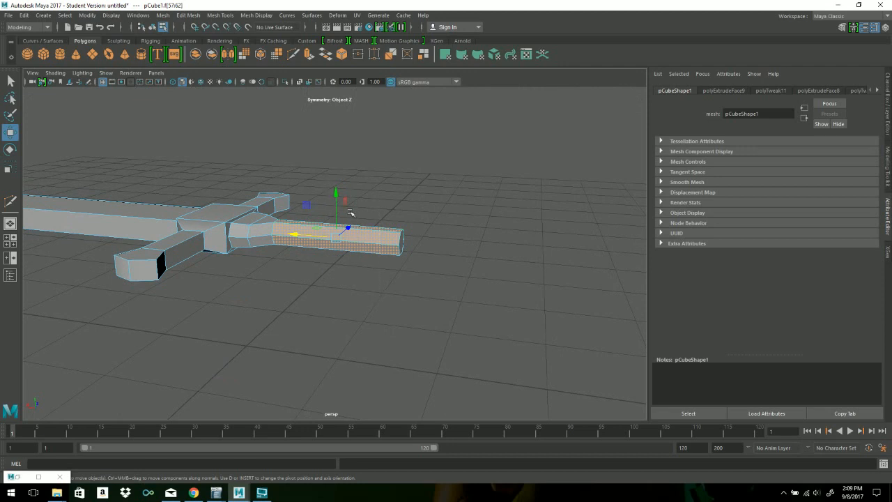
key(r)
alt+drag(352, 218, 324, 189)
alt+drag(409, 240, 398, 237)
scroll(398, 237, up, 3)
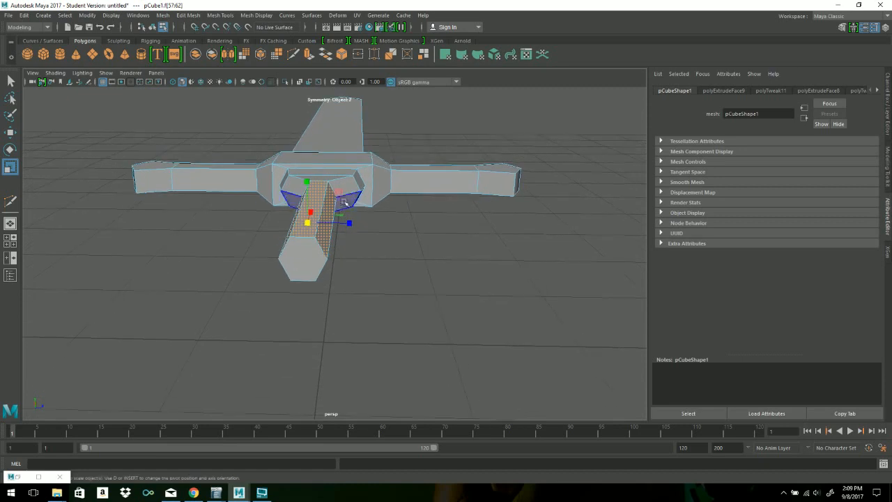
middle_drag(338, 192, 340, 193)
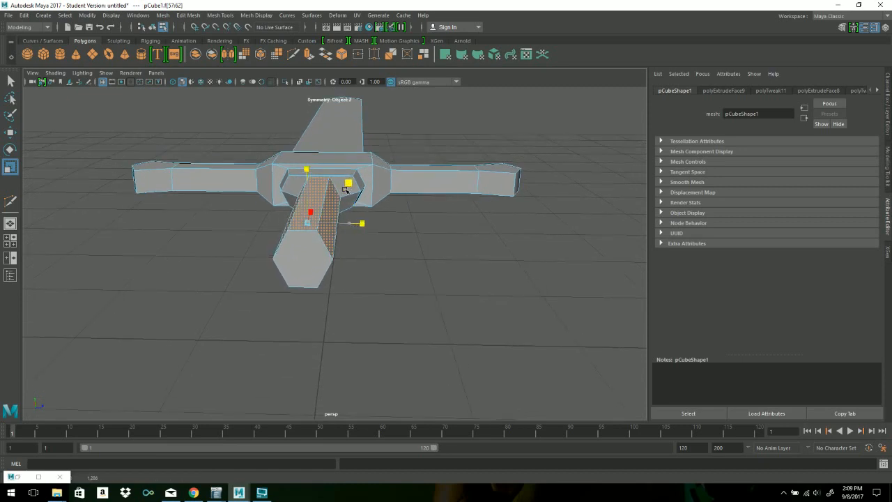
drag(343, 190, 344, 189)
Step: Select all of the sword's faces and scale them up vertically to thicken the whole model
alt+drag(343, 192, 349, 253)
scroll(237, 210, down, 5)
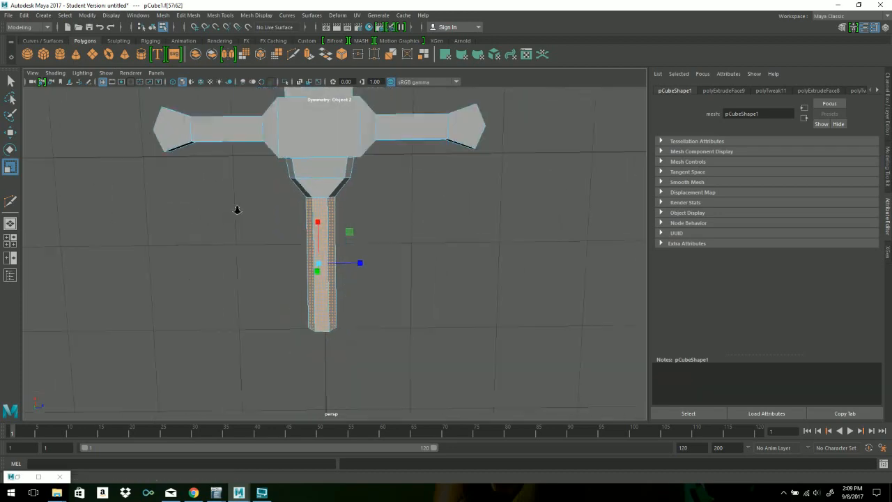
alt+drag(307, 224, 400, 201)
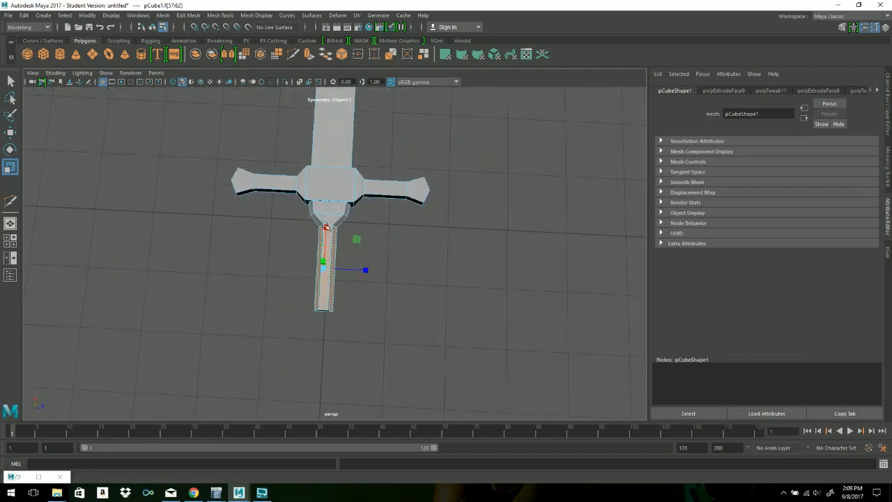
drag(214, 155, 450, 361)
alt+drag(363, 295, 158, 159)
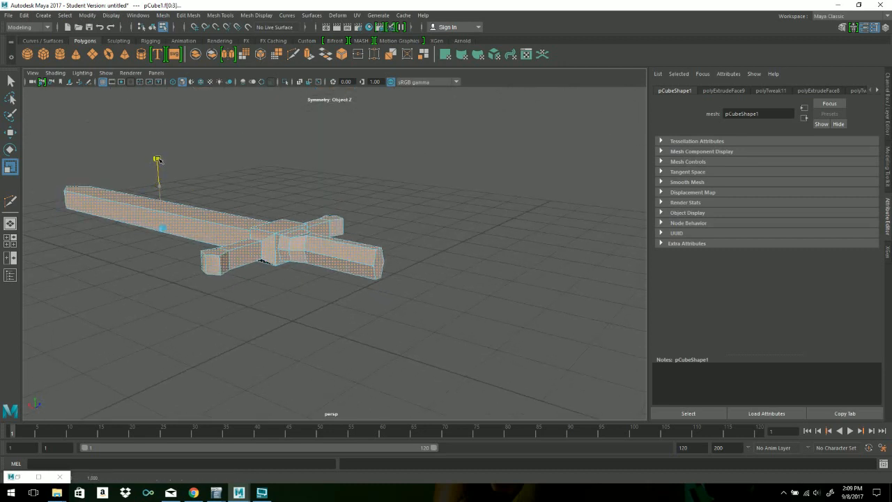
Step: Select only the handle grip's faces, including its end face, and scale them vertically
alt+right_drag(327, 299, 512, 319)
alt+drag(300, 273, 355, 247)
drag(347, 192, 484, 324)
alt+drag(458, 293, 400, 280)
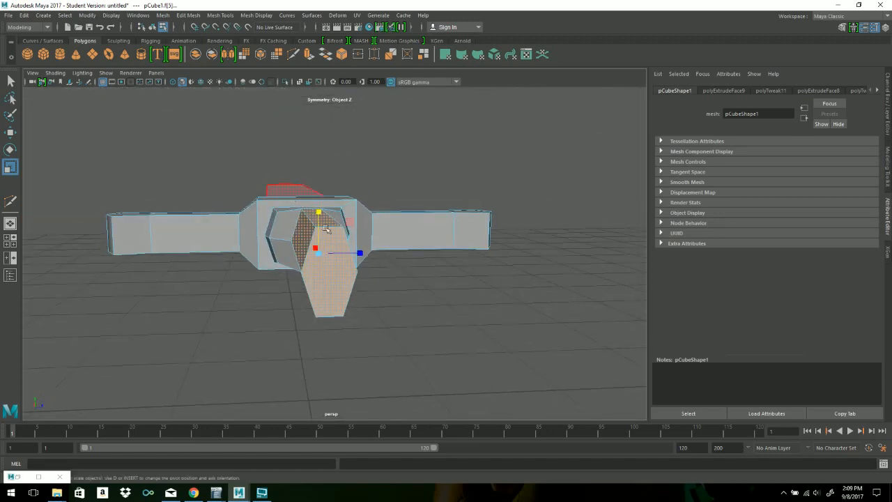
drag(317, 212, 358, 217)
Step: Extrude the handle's end face outward and scale it up to form the flared start of the pommel
alt+right_drag(359, 218, 119, 215)
alt+drag(412, 224, 439, 332)
key(ctrl+e)
key(w)
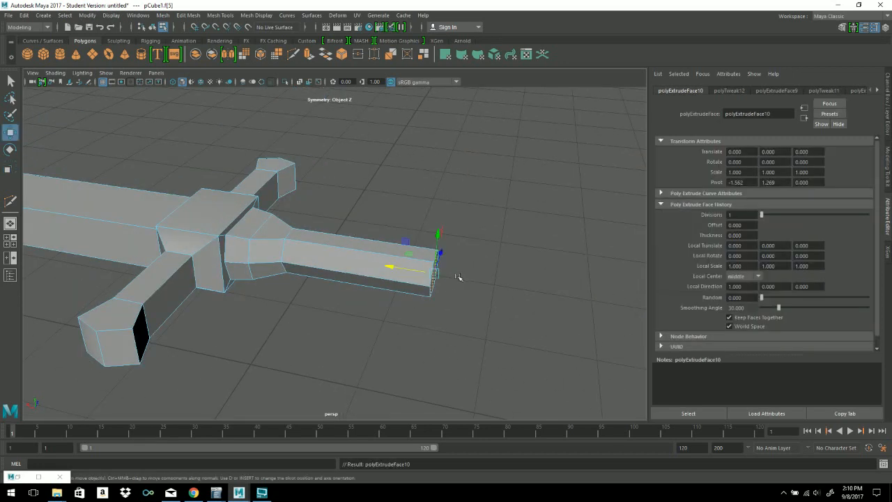
drag(388, 264, 355, 259)
key(r)
Step: Extrude the flared end face outward again, scale it down to taper the pommel, and return to object mode
key(ctrl+e)
key(w)
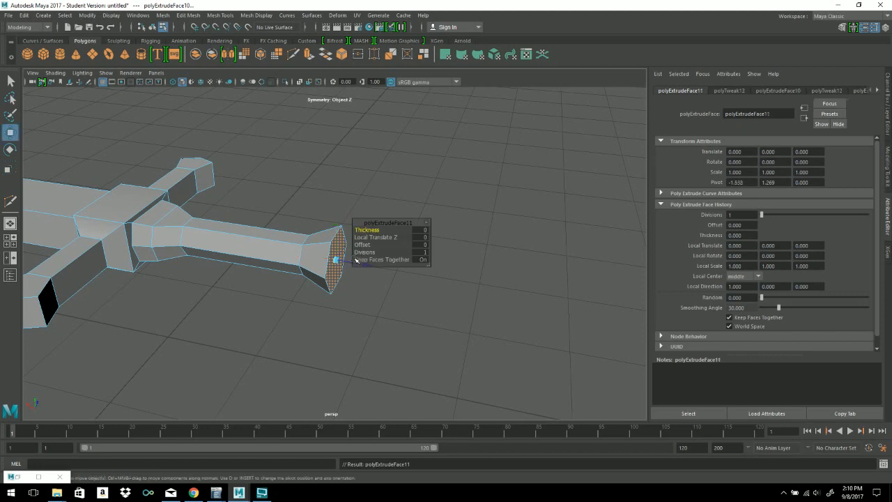
drag(294, 253, 313, 256)
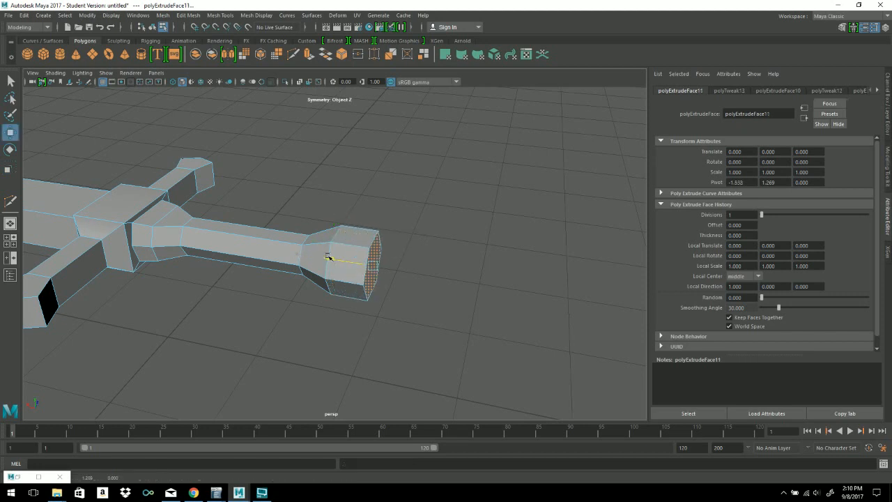
key(r)
drag(373, 266, 353, 263)
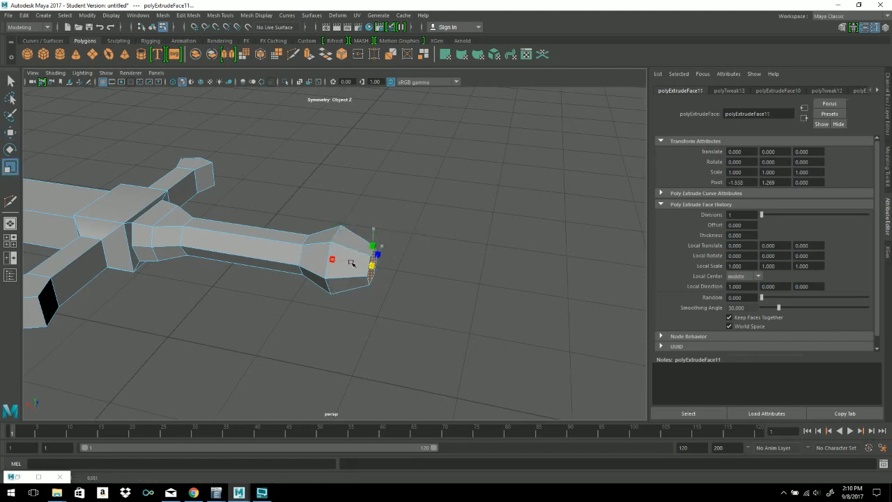
right_drag(340, 225, 289, 233)
click(435, 209)
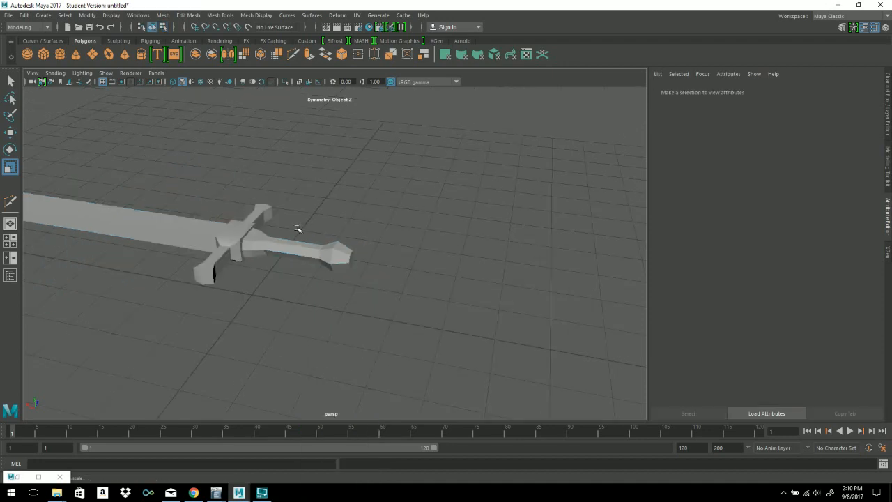
Step: Examine the sword's side profile from the blade tip along to the crossguard, handle and pommel
alt+middle_drag(345, 244, 423, 295)
alt+drag(423, 295, 365, 295)
alt+middle_drag(365, 294, 524, 296)
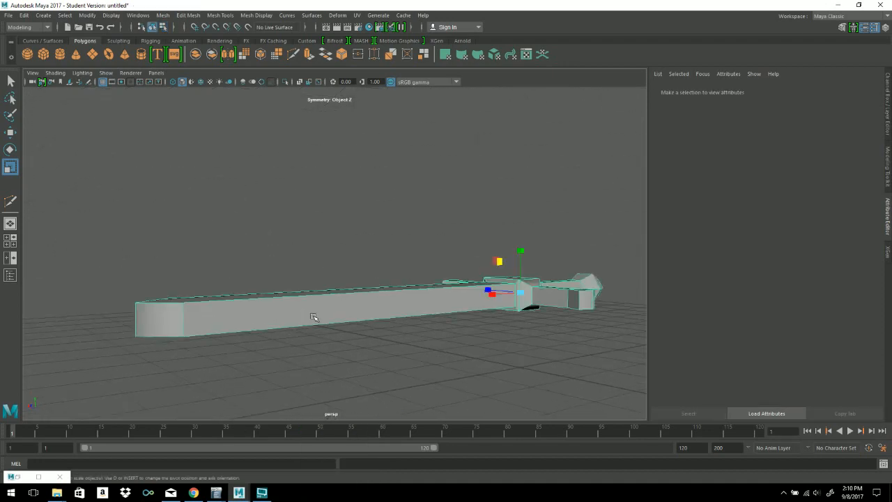
click(303, 314)
alt+drag(488, 334, 457, 336)
alt+middle_drag(457, 336, 483, 309)
alt+drag(484, 307, 342, 192)
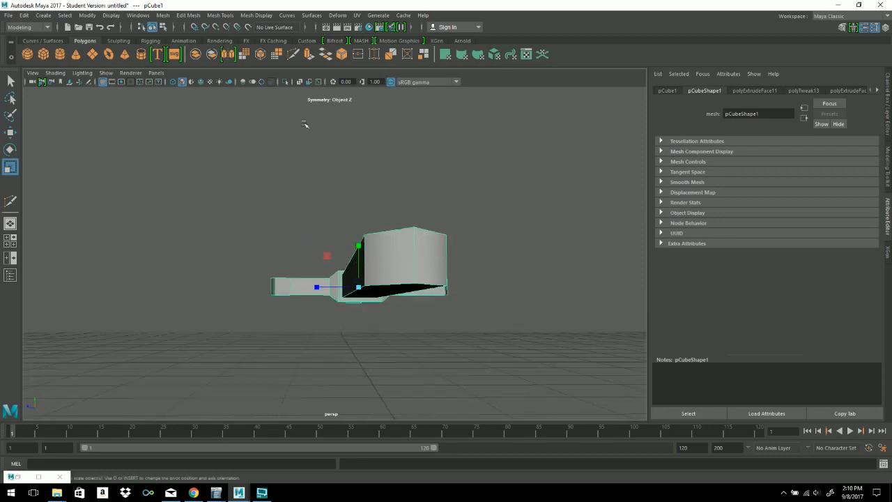
alt+drag(354, 273, 454, 297)
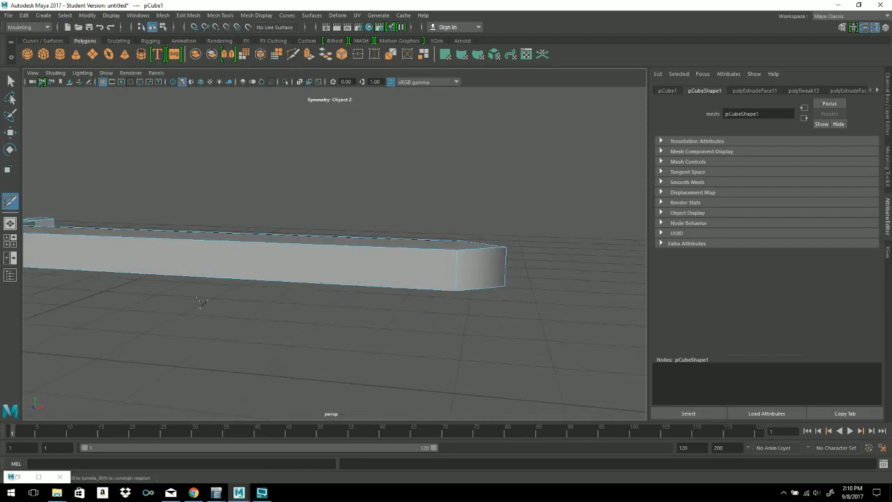
alt+middle_drag(203, 302, 332, 290)
alt+drag(333, 291, 206, 278)
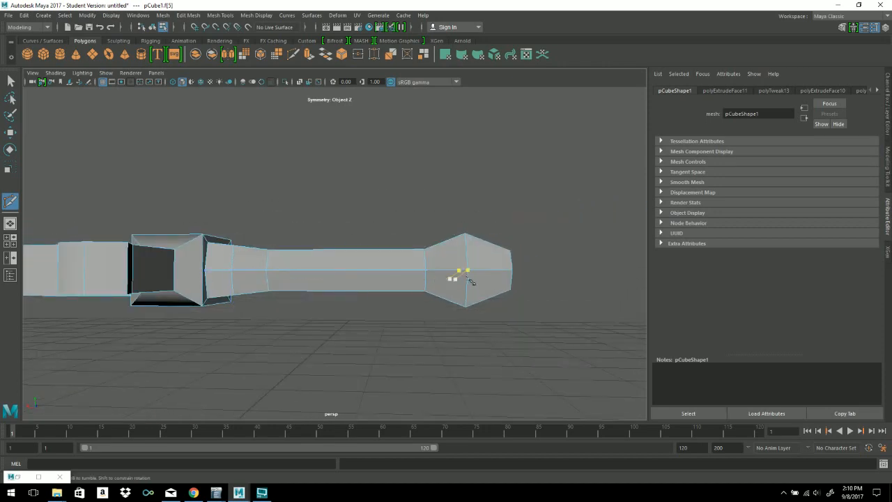
alt+drag(566, 280, 420, 309)
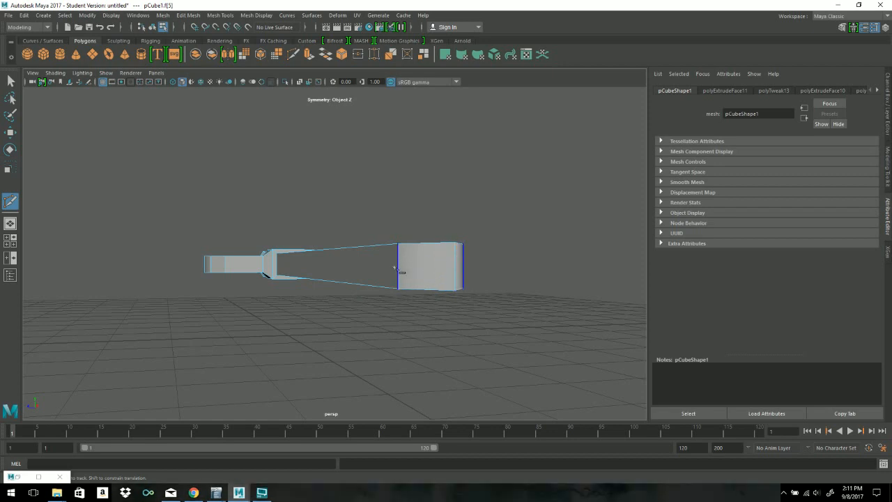
Step: Insert a horizontal Multi-Cut edge loop at about mid-height around the sides of the blade and crossguard
click(291, 56)
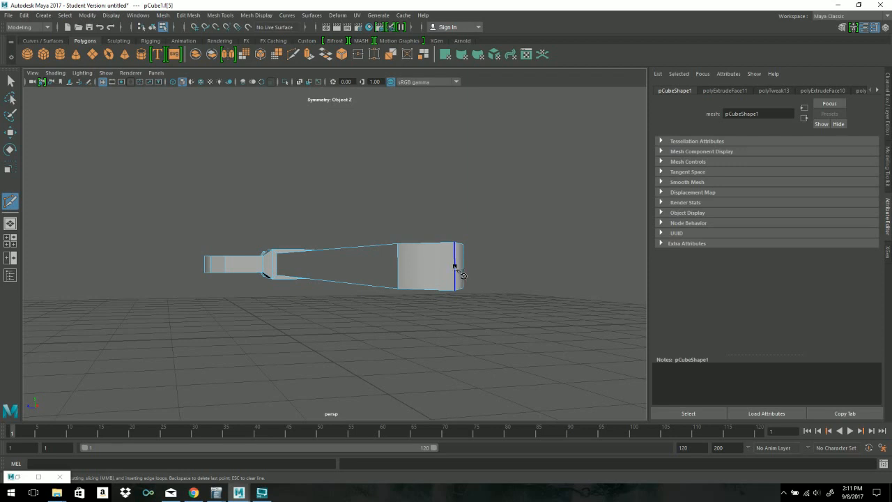
key(ctrl)
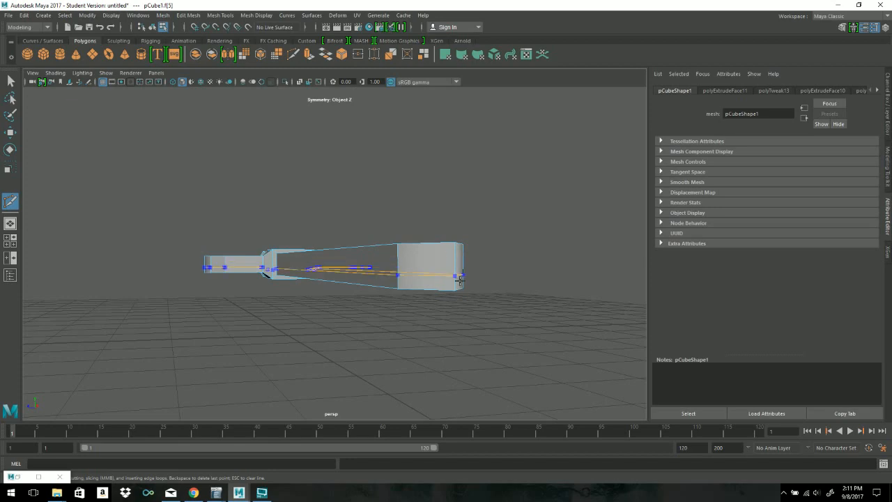
ctrl+click(456, 268)
alt+drag(460, 253, 383, 285)
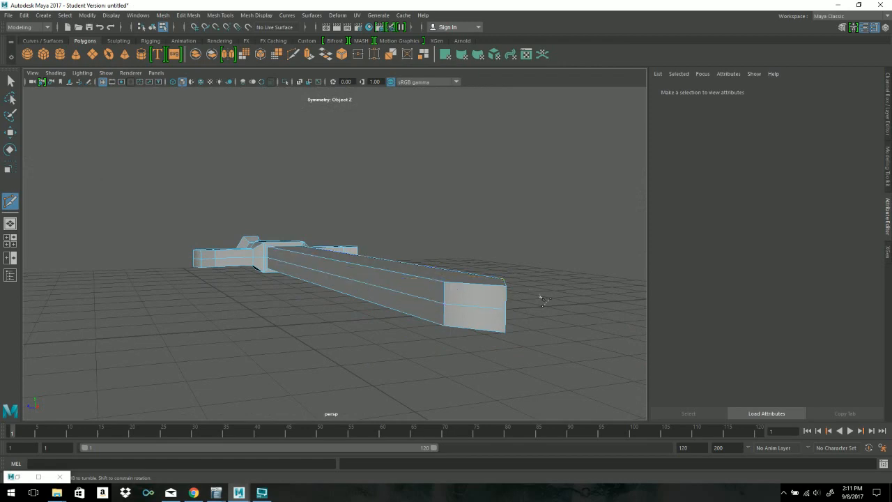
Step: Try additional parallel edge loops along the sides of the blade and crossguard, and undo them down to the middle loop
alt+drag(544, 300, 376, 301)
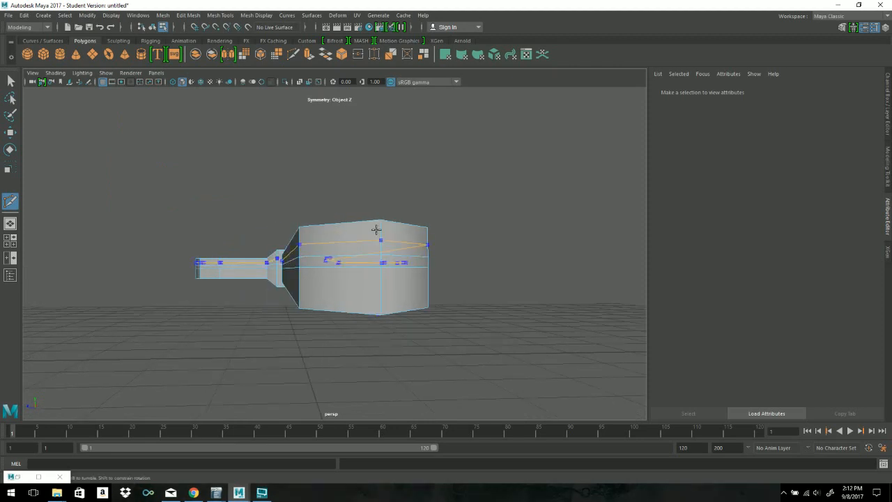
alt+drag(405, 266, 500, 306)
alt+middle_drag(500, 306, 173, 373)
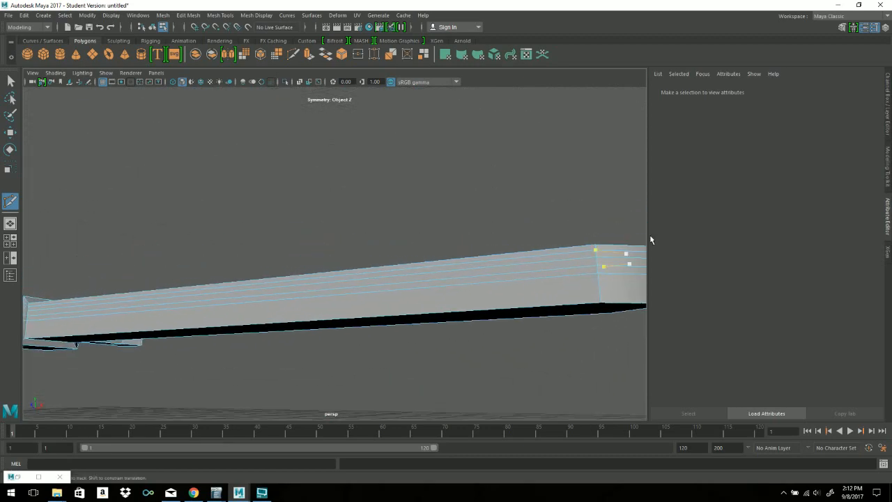
alt+middle_drag(96, 325, 439, 294)
alt+drag(284, 303, 388, 317)
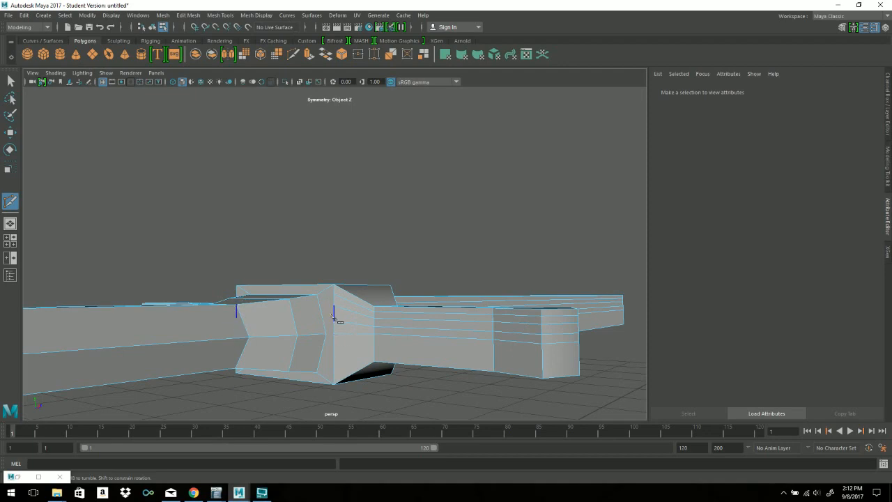
alt+drag(312, 336, 346, 305)
alt+drag(514, 277, 315, 333)
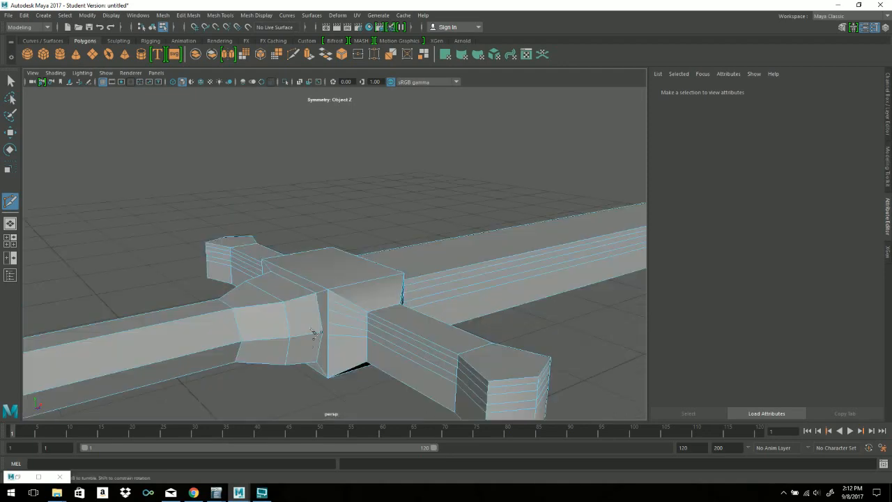
click(461, 306)
key(ctrl+z)
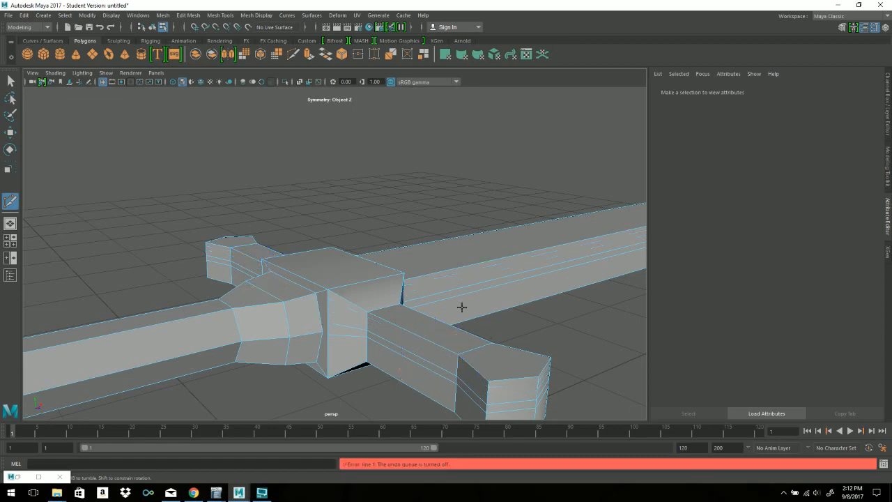
ctrl+click(434, 373)
key(ctrl+z)
alt+drag(574, 368, 543, 358)
alt+right_drag(544, 358, 348, 341)
alt+middle_drag(600, 314, 335, 302)
alt+right_drag(335, 303, 279, 293)
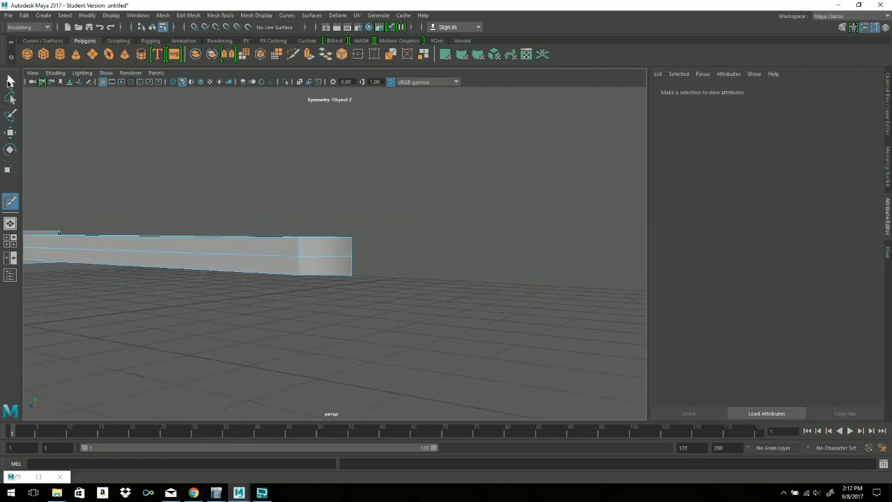
Step: Select all of the blade's faces from the crossguard to the tip and scale them down vertically to thin the blade
click(9, 83)
alt+middle_drag(321, 274, 573, 272)
alt+drag(508, 259, 454, 318)
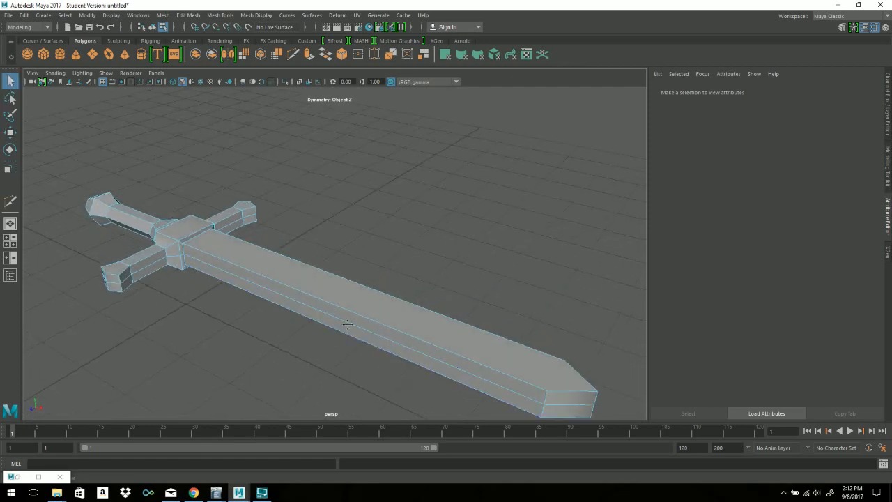
alt+drag(347, 324, 221, 231)
drag(351, 161, 644, 308)
right_drag(407, 226, 405, 247)
drag(413, 176, 646, 299)
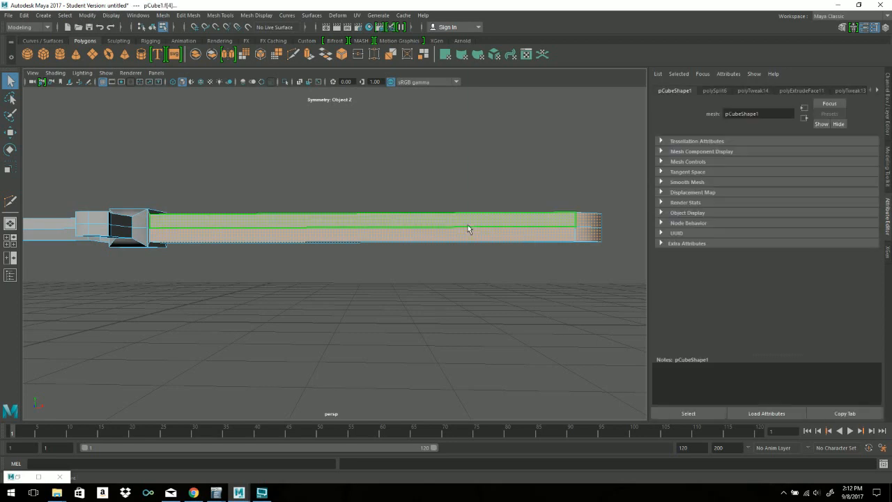
key(r)
drag(375, 187, 377, 208)
alt+right_drag(377, 208, 282, 213)
alt+drag(286, 215, 317, 227)
alt+right_drag(317, 255, 379, 263)
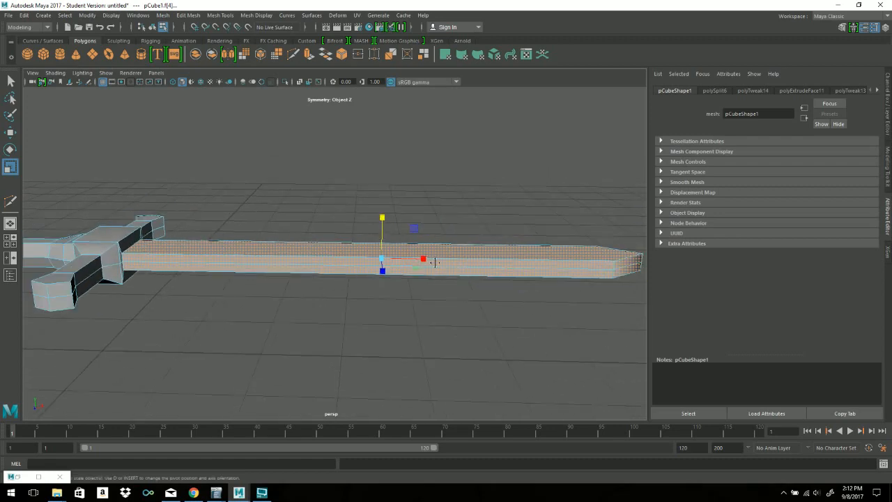
alt+middle_drag(434, 262, 349, 244)
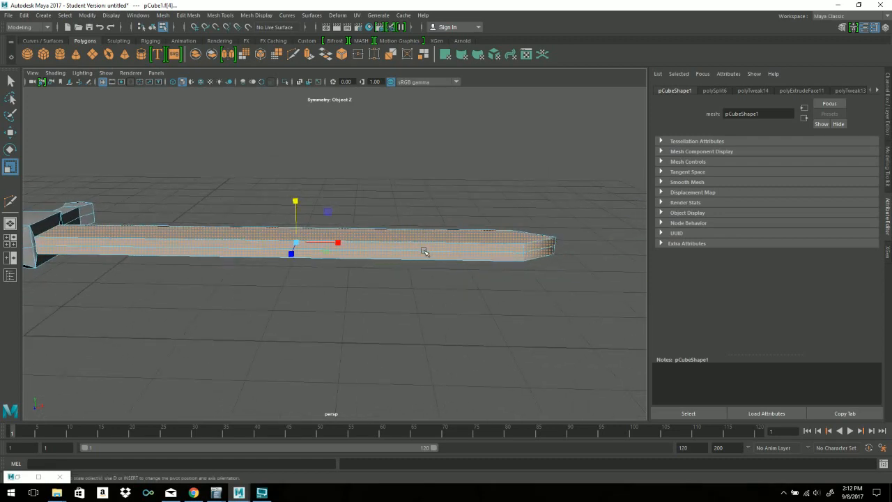
Step: Clear the selection and select the blade's broad upper and lower faces
click(383, 286)
alt+drag(311, 279, 319, 222)
click(223, 274)
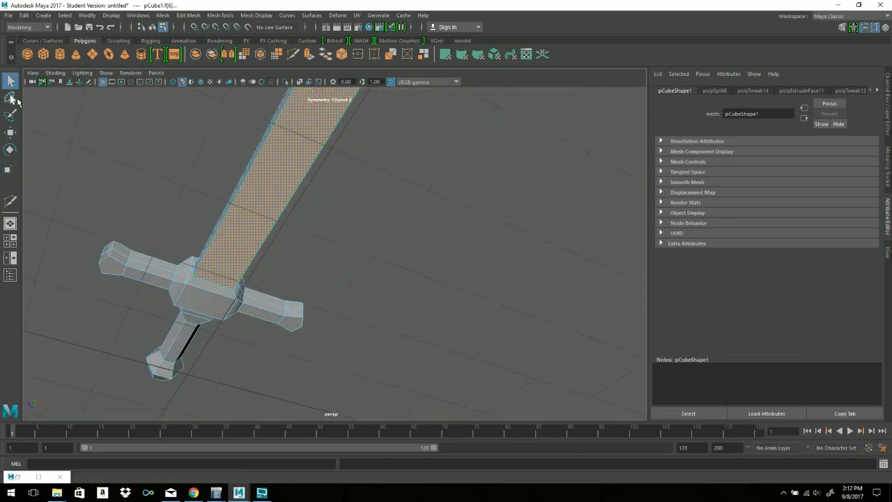
Step: Look through the symmetry axis options in the Select Tool's settings, keeping Object Z
click(17, 479)
click(105, 197)
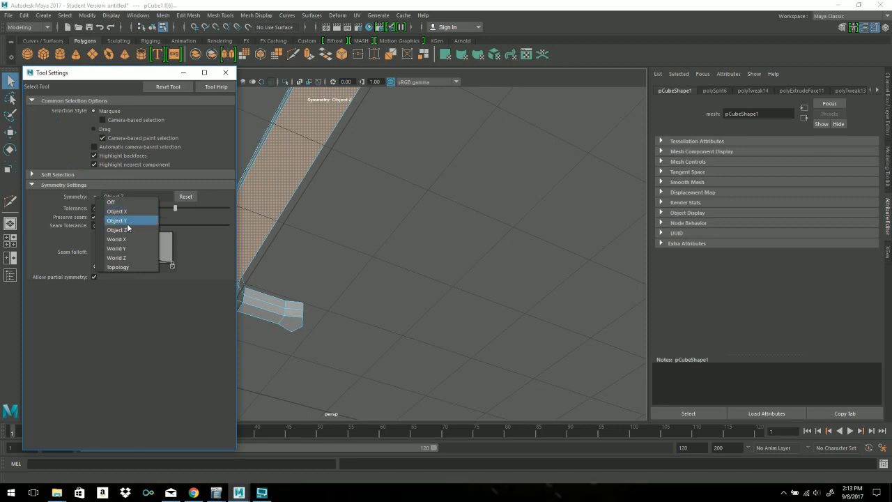
click(183, 74)
click(185, 73)
Step: Scale the blade's broad faces narrower across its width so its sides slope towards the middle edge loop
alt+drag(311, 186, 463, 309)
alt+middle_drag(462, 309, 295, 272)
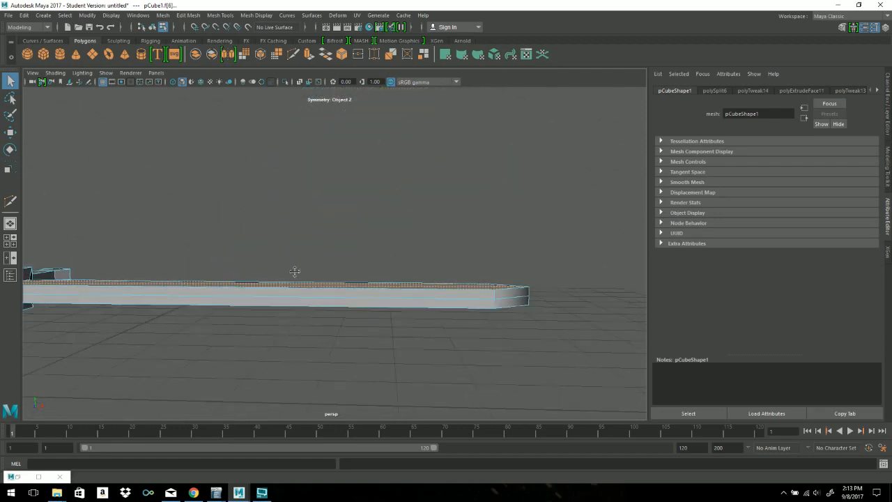
alt+drag(295, 271, 407, 271)
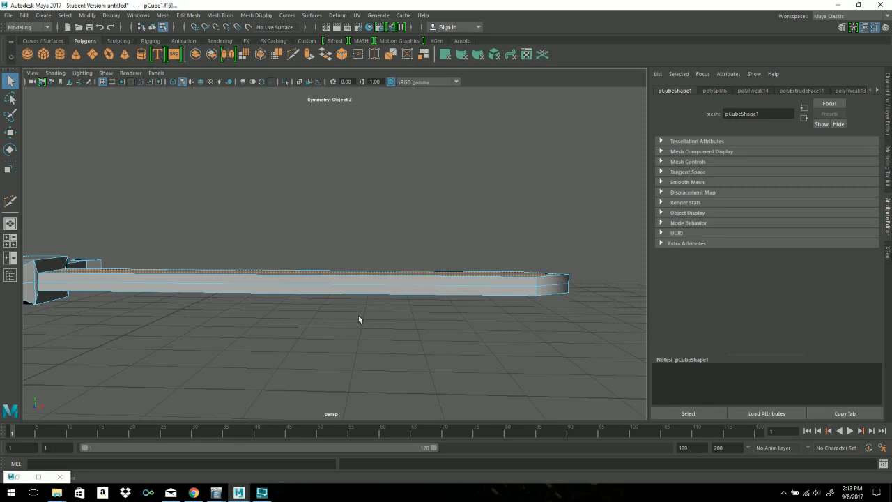
key(r)
alt+drag(344, 330, 472, 298)
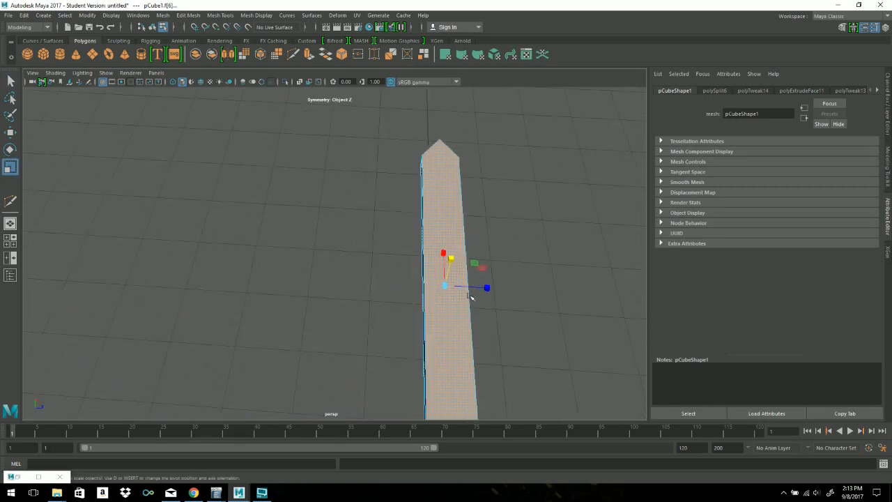
drag(489, 288, 387, 269)
drag(352, 316, 352, 315)
alt+middle_drag(449, 329, 338, 259)
alt+drag(339, 259, 380, 355)
alt+middle_drag(236, 352, 560, 304)
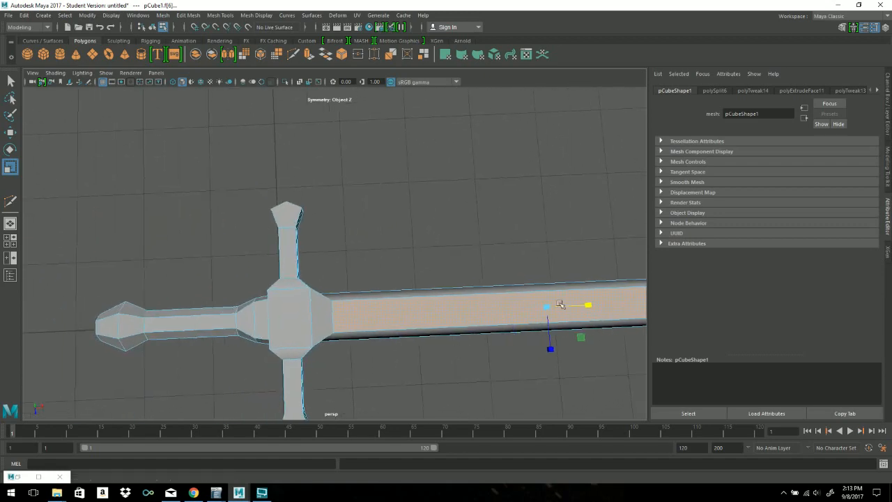
alt+right_drag(293, 350, 366, 354)
alt+middle_drag(330, 345, 333, 265)
alt+drag(336, 270, 328, 229)
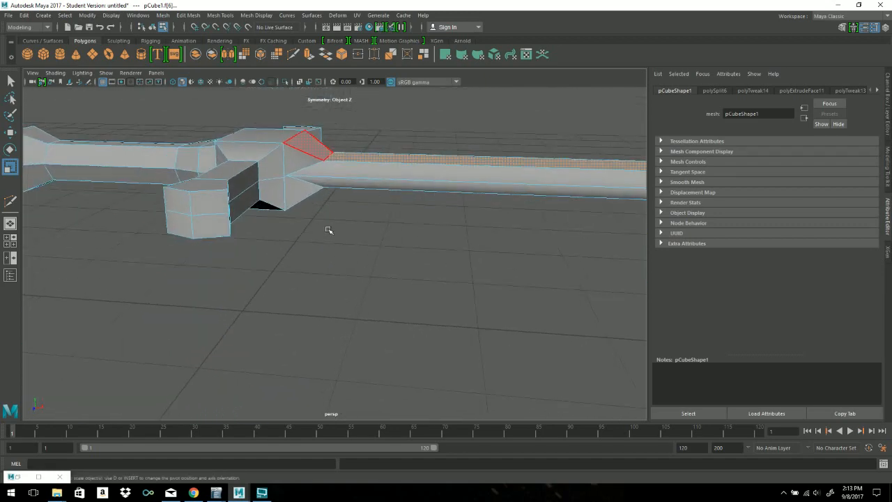
key(ctrl+z)
Step: Move the broad faces' tip vertices back along the blade to form a sharp point, and return to object mode
alt+middle_drag(517, 223, 177, 321)
alt+drag(315, 251, 411, 323)
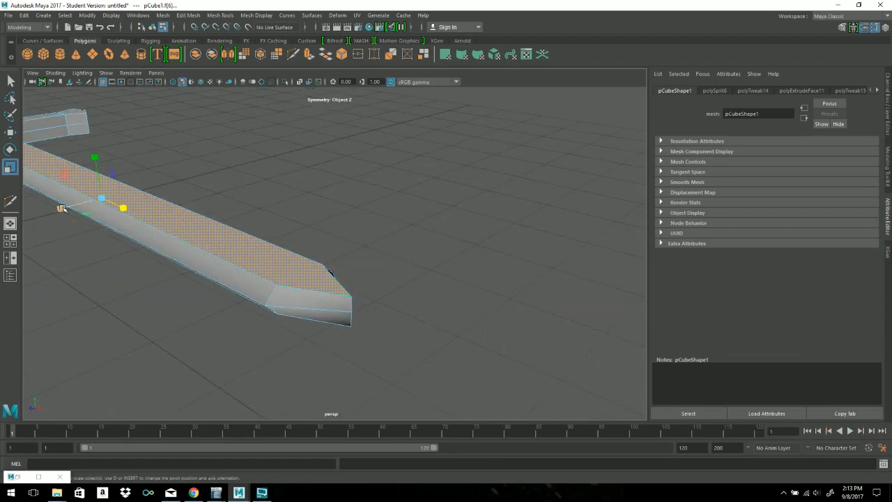
right_drag(221, 225, 223, 260)
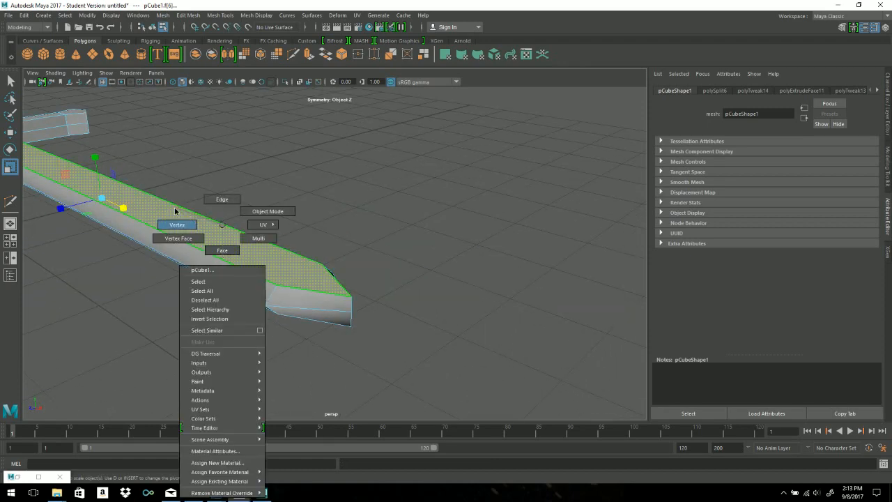
right_drag(181, 218, 180, 218)
alt+drag(394, 320, 481, 237)
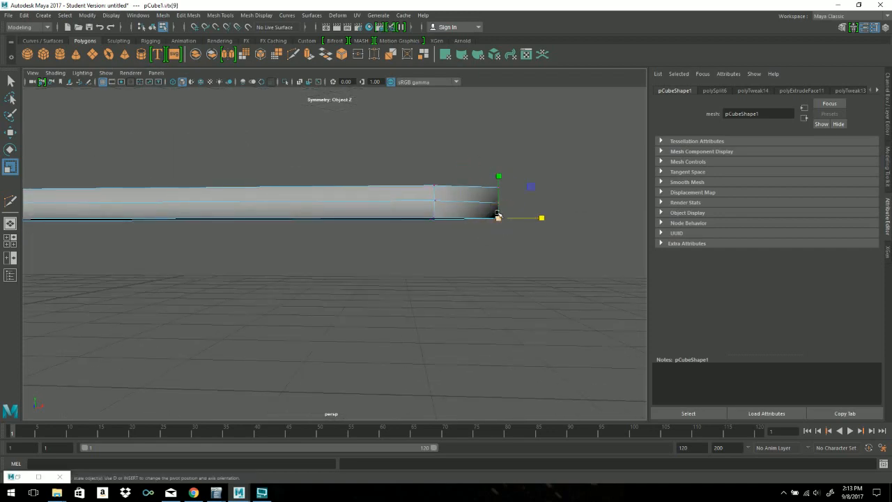
alt+drag(500, 234, 503, 301)
key(w)
drag(541, 333, 350, 292)
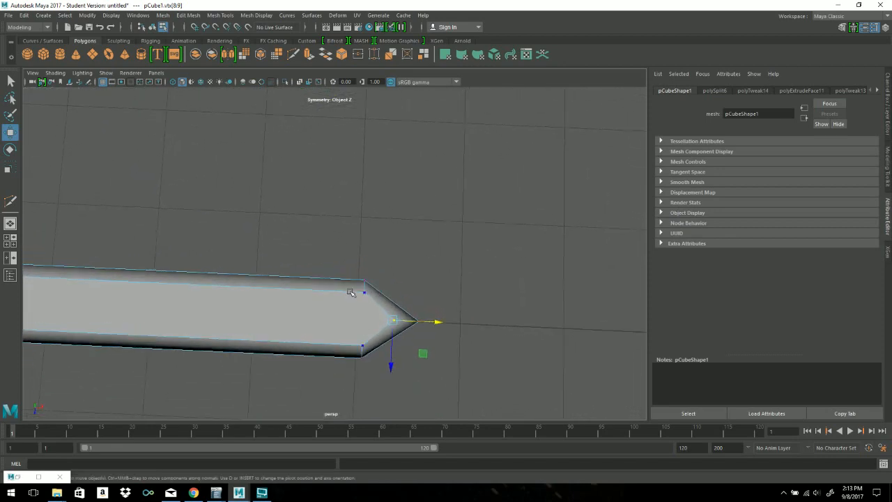
drag(373, 350, 354, 340)
alt+drag(355, 340, 414, 259)
right_drag(377, 225, 423, 211)
Step: Examine the bevelled blade, its pointed tip and the surface shading from several angles
alt+right_drag(532, 290, 203, 280)
click(426, 251)
alt+drag(203, 280, 430, 267)
alt+right_drag(430, 267, 636, 276)
alt+middle_drag(637, 276, 143, 313)
alt+drag(367, 279, 296, 286)
alt+middle_drag(296, 286, 369, 281)
alt+drag(369, 281, 310, 283)
alt+right_drag(152, 281, 371, 289)
click(250, 266)
click(374, 301)
alt+drag(361, 297, 376, 278)
alt+drag(336, 213, 277, 262)
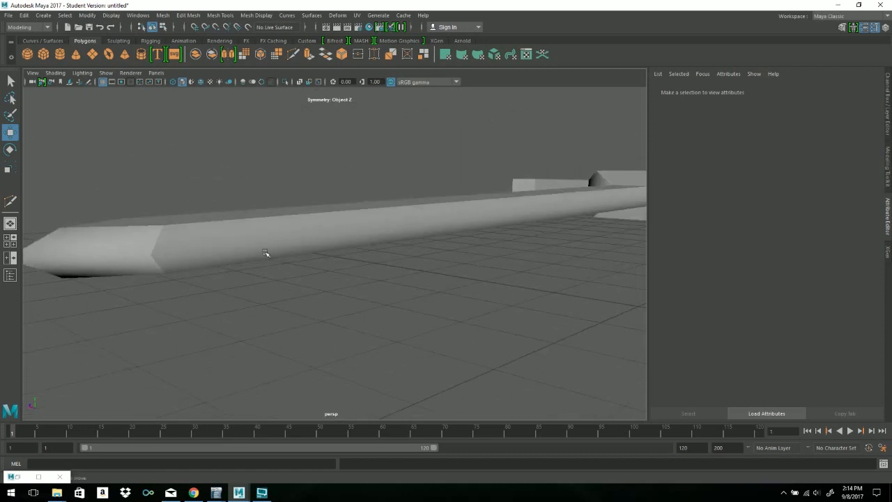
alt+drag(490, 279, 561, 245)
mouse_move(468, 231)
alt+mouse_down()
mouse_move(518, 259)
mouse_move(531, 299)
mouse_move(599, 258)
mouse_move(522, 231)
mouse_move(467, 244)
alt+mouse_up()
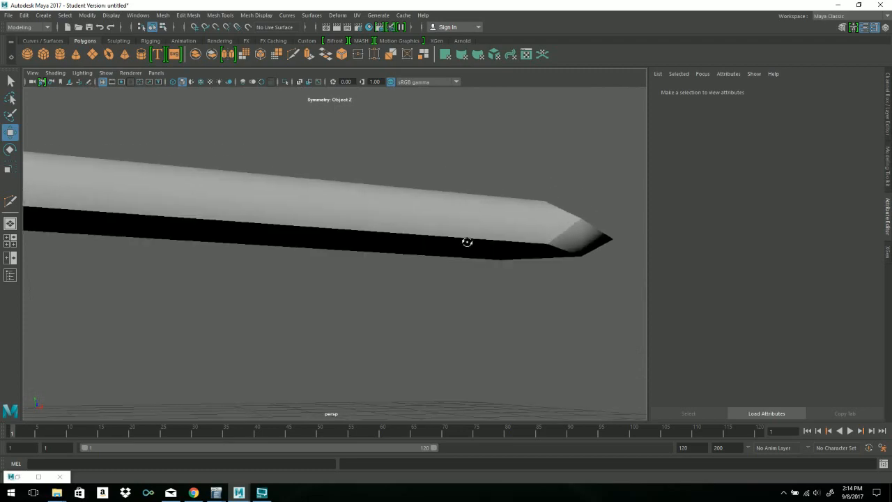
Step: Harden all of the sword's edges and reselect the sword as a whole object
click(472, 206)
alt+drag(442, 165, 275, 174)
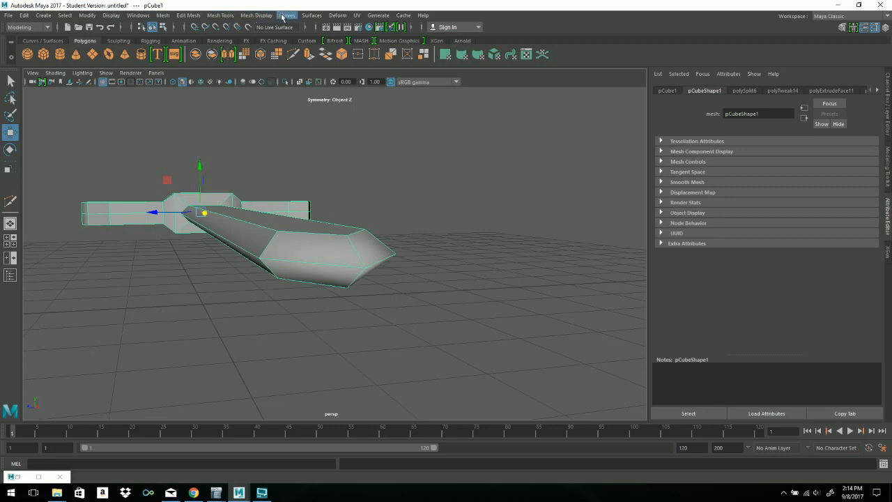
click(257, 15)
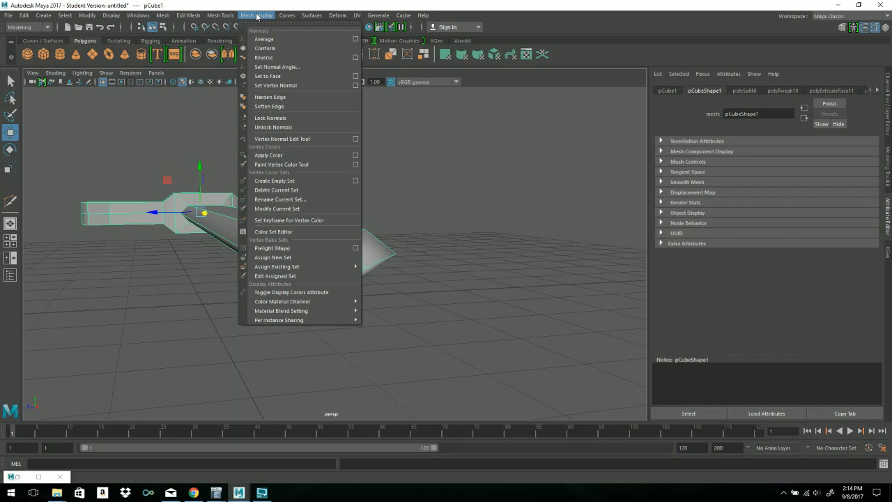
click(291, 99)
key(r)
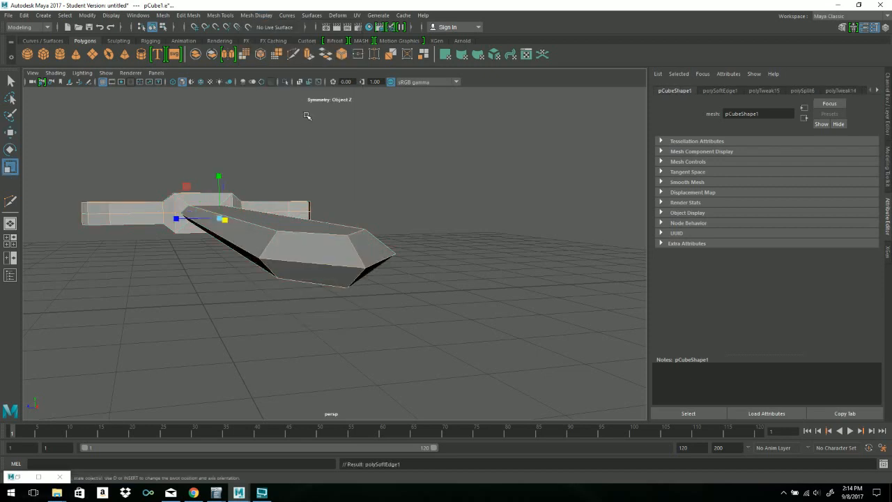
click(386, 200)
mouse_move(339, 235)
alt+mouse_down()
mouse_move(364, 255)
mouse_move(255, 249)
mouse_move(411, 273)
mouse_move(462, 202)
mouse_move(393, 233)
mouse_move(474, 211)
mouse_move(424, 195)
mouse_move(508, 197)
mouse_move(614, 235)
mouse_move(588, 229)
mouse_move(583, 218)
mouse_move(342, 207)
mouse_move(352, 229)
alt+mouse_up()
click(352, 229)
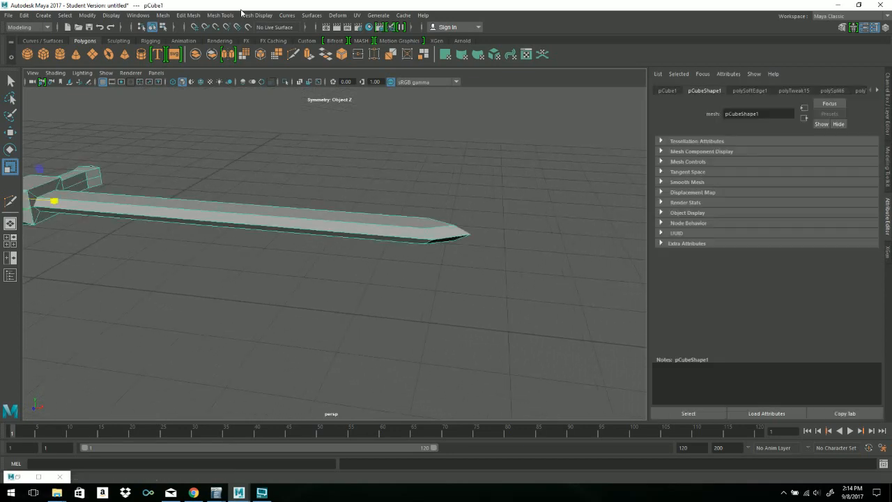
Step: Harden, then soften, all of the sword's edges and compare the resulting surface shading from the side
click(257, 14)
click(285, 97)
click(256, 15)
click(280, 105)
alt+middle_drag(229, 198, 401, 237)
click(386, 213)
alt+drag(384, 222, 373, 247)
click(373, 247)
Step: Harden all of the sword's edges and deselect the sword
click(255, 15)
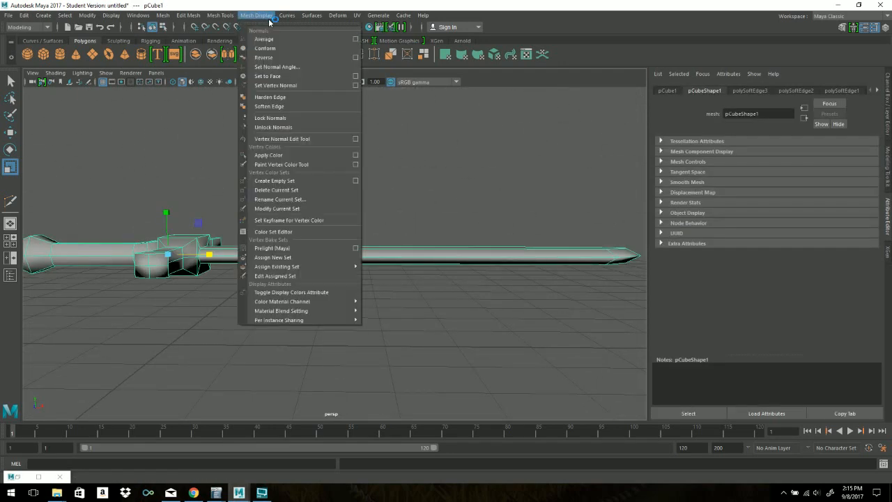
click(292, 95)
click(433, 147)
alt+drag(433, 147, 365, 181)
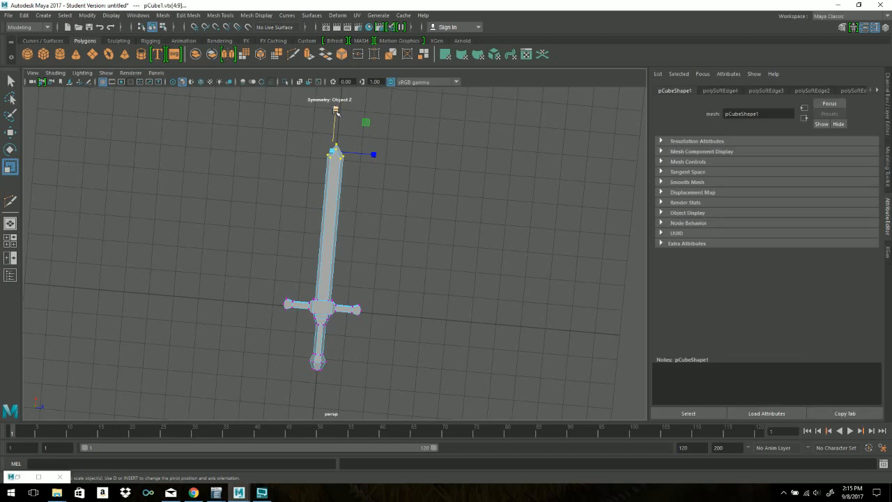
Step: Move the blade's tip vertices outward along the blade to lengthen it, return to object mode and deselect the sword
key(w)
drag(336, 112, 337, 91)
scroll(424, 233, up, 3)
right_drag(339, 159, 382, 145)
click(452, 172)
alt+drag(452, 171, 328, 278)
click(328, 278)
Step: Shift the middle side vertex of the guard's central block along the crossguard with symmetry, and return to object mode
alt+drag(380, 263, 476, 255)
alt+middle_drag(476, 255, 383, 252)
alt+right_drag(383, 252, 704, 276)
alt+middle_drag(414, 270, 456, 278)
alt+drag(374, 265, 405, 257)
right_click(402, 224)
right_drag(371, 231, 359, 226)
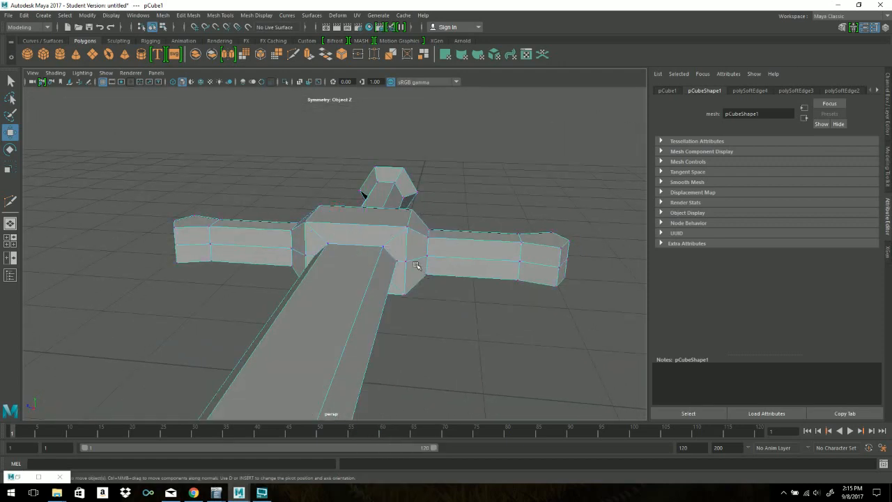
click(419, 263)
alt+drag(420, 260, 286, 244)
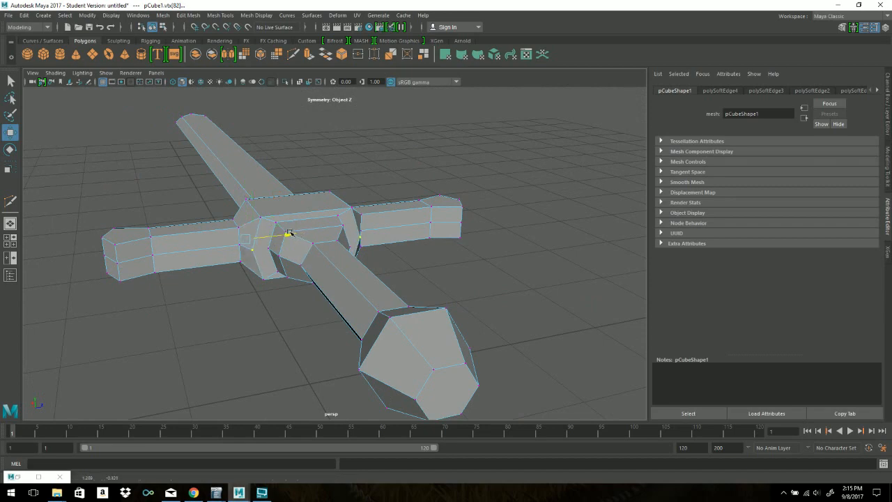
alt+drag(398, 243, 433, 226)
right_drag(421, 217, 464, 179)
click(561, 192)
Step: Scale the vertices at the crossguard's ends taller so the ends flare more, and return to object mode
alt+drag(390, 233, 315, 223)
click(415, 267)
alt+drag(415, 268, 310, 278)
right_drag(167, 219, 152, 210)
mouse_move(185, 258)
alt+mouse_down()
mouse_move(202, 234)
mouse_move(199, 251)
alt+mouse_up()
drag(137, 185, 187, 261)
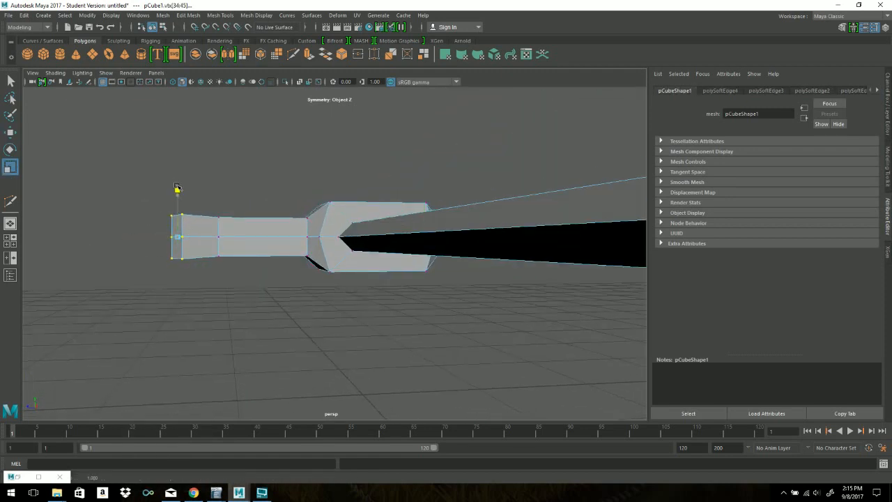
right_drag(244, 225, 279, 199)
click(307, 175)
alt+drag(307, 175, 389, 204)
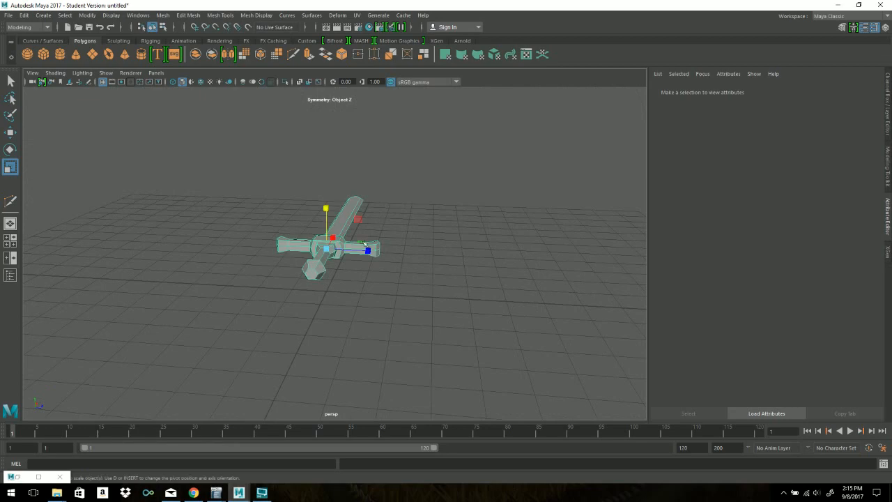
Step: Deselect the sword and examine its blade, crossguard, grip and pommel from above, behind and the side
click(347, 235)
alt+drag(295, 225, 407, 260)
click(499, 243)
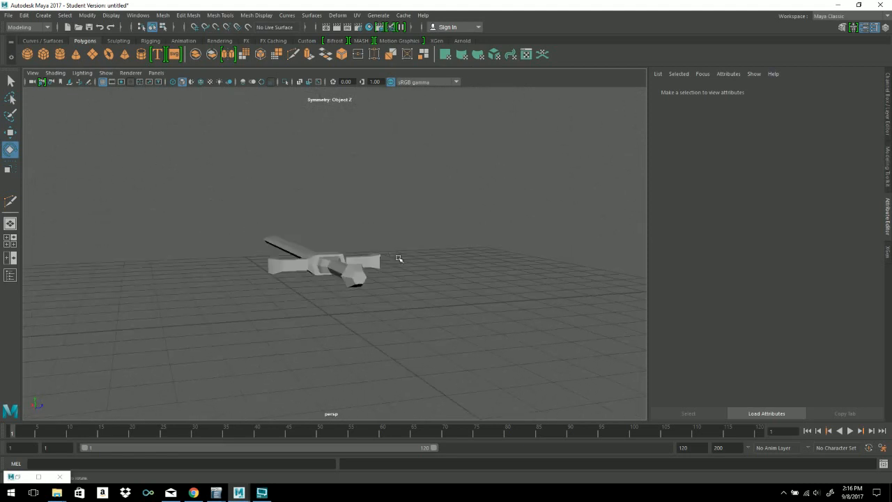
alt+middle_drag(399, 259, 387, 237)
alt+drag(428, 252, 396, 249)
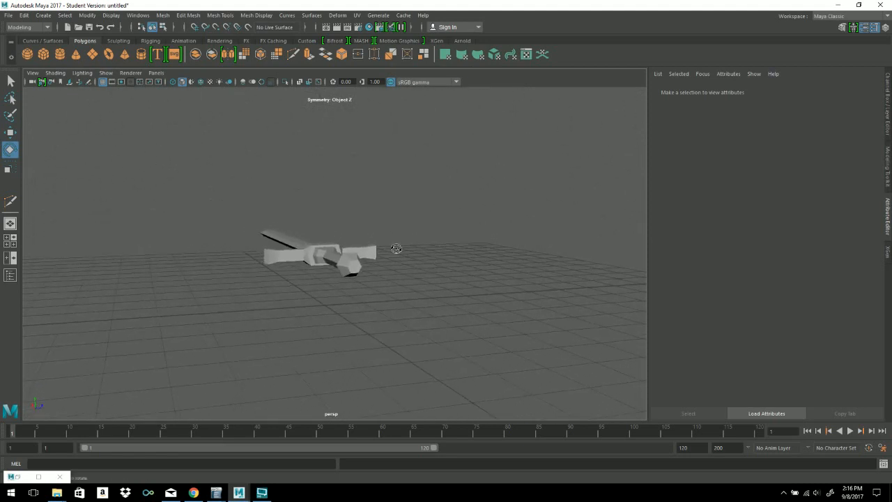
alt+middle_drag(388, 259, 368, 273)
alt+drag(361, 275, 310, 262)
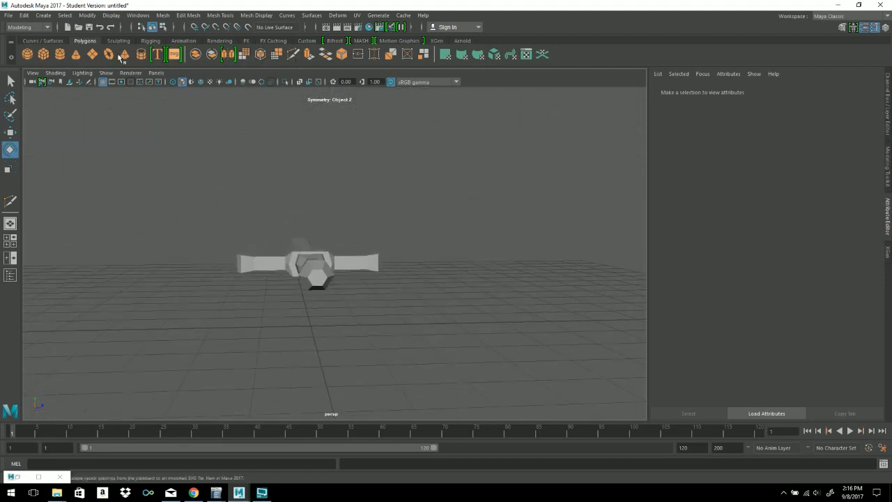
alt+drag(338, 180, 345, 233)
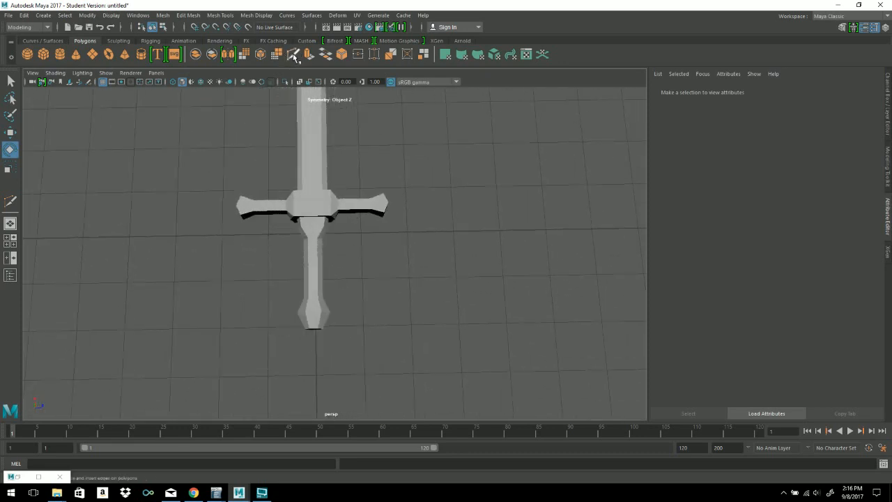
alt+drag(285, 170, 224, 216)
alt+drag(335, 260, 235, 219)
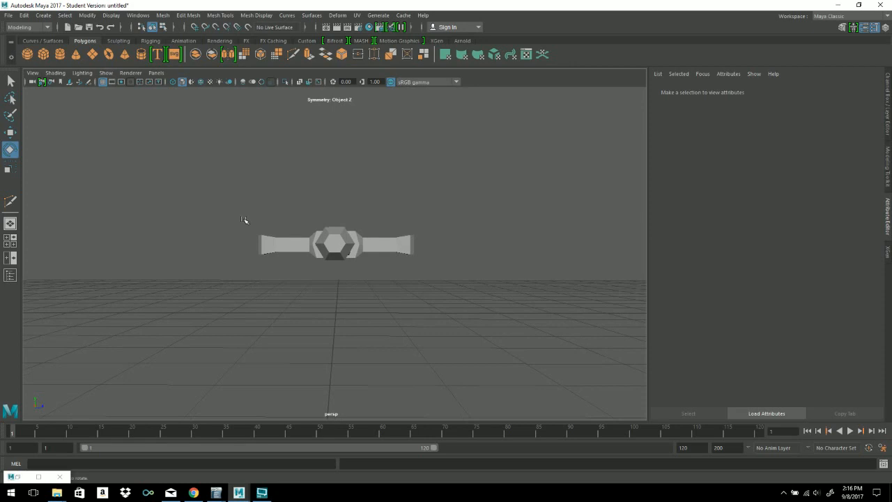
mouse_move(320, 215)
alt+middle_down()
mouse_move(294, 225)
mouse_move(304, 221)
alt+middle_up()
alt+drag(304, 221, 339, 252)
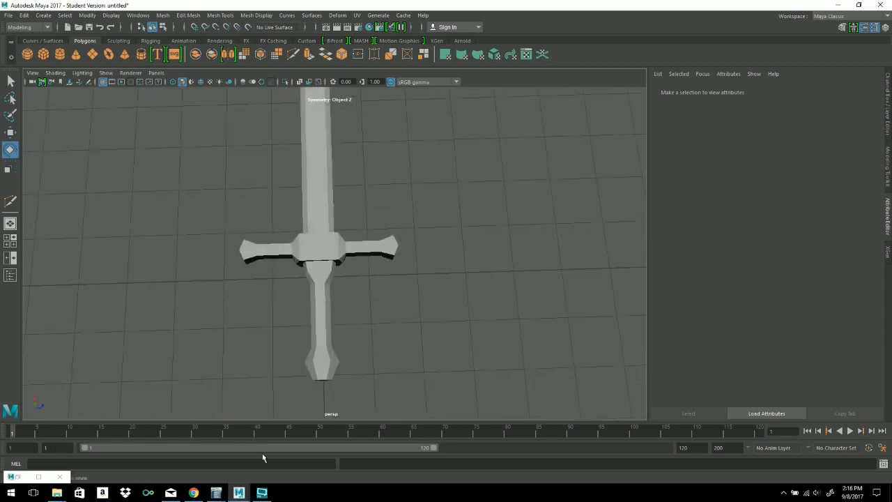
click(262, 492)
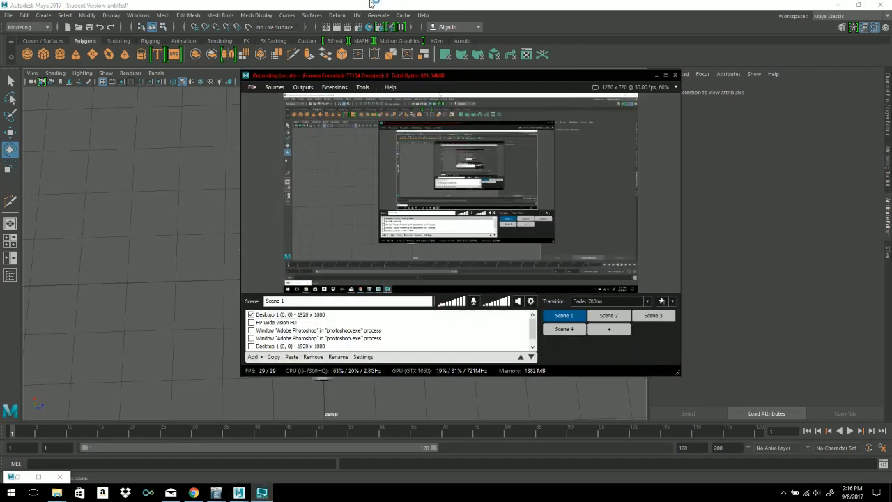